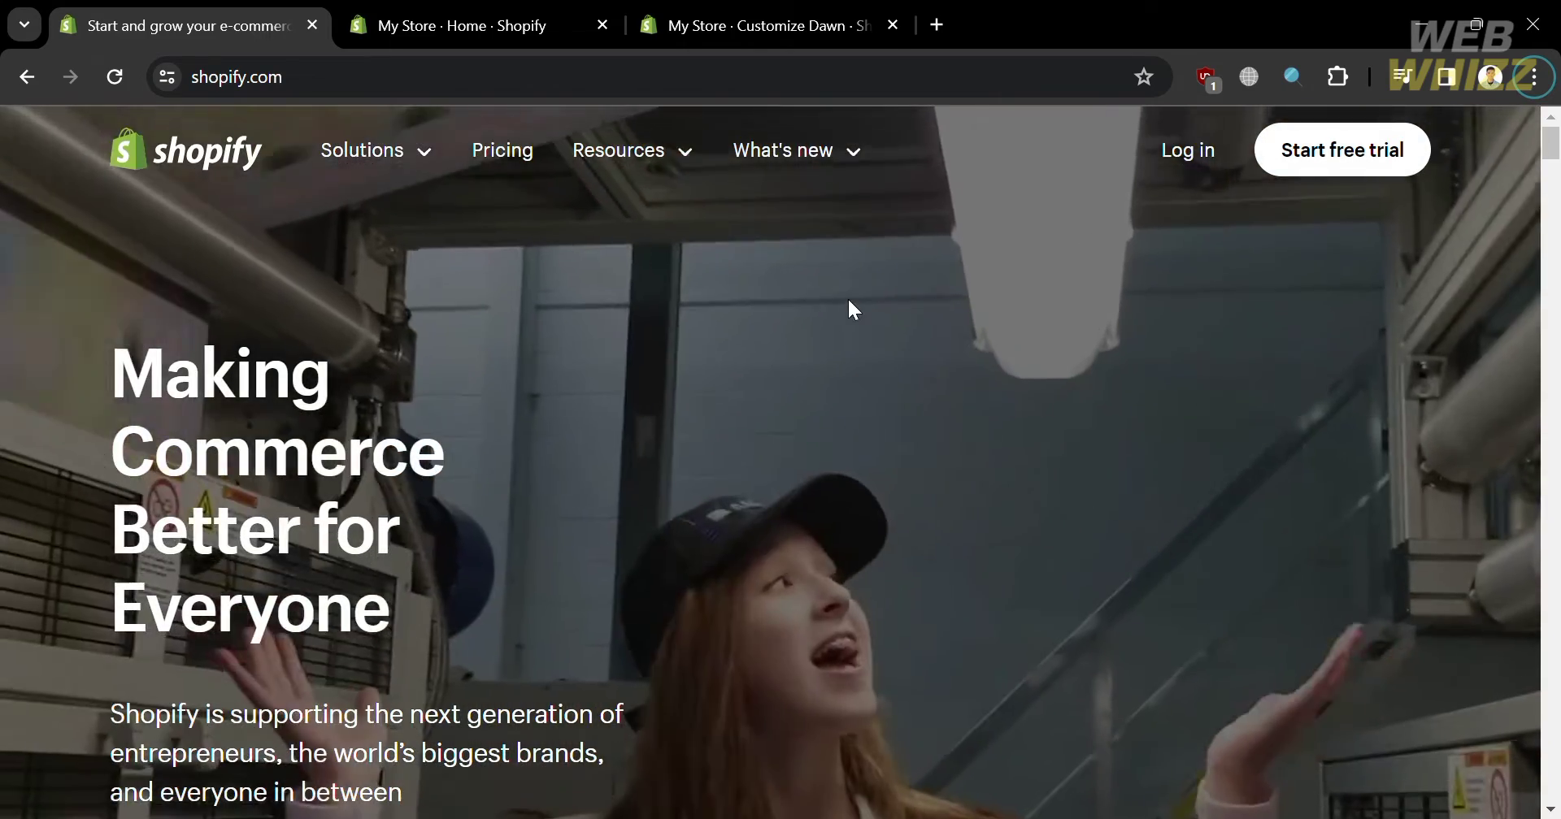
- Scroll down through the setup guide and back up to review it
scroll(849, 302, down, 8)
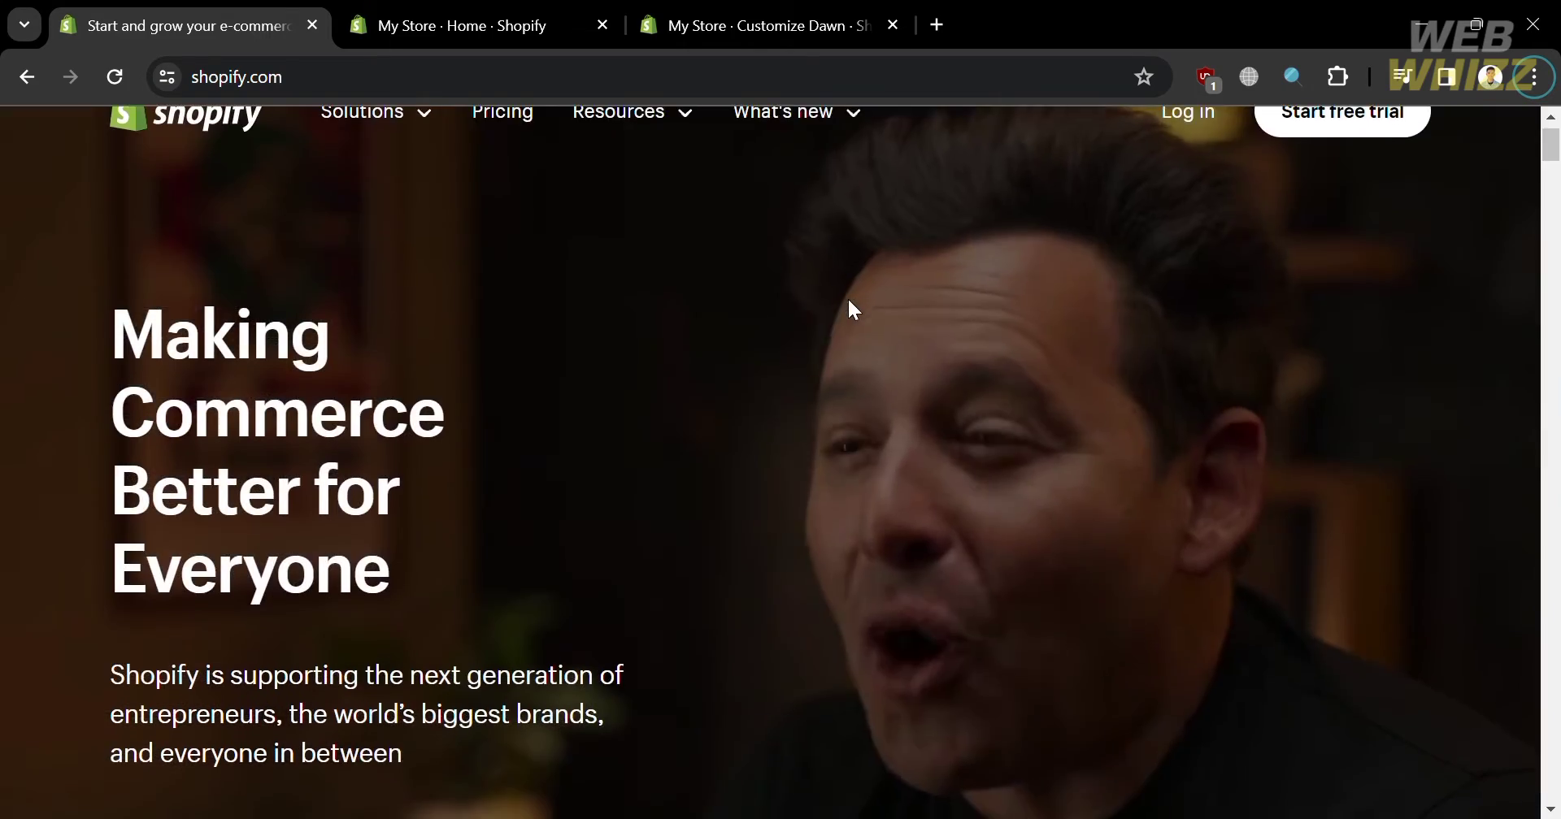
scroll(848, 309, down, 3)
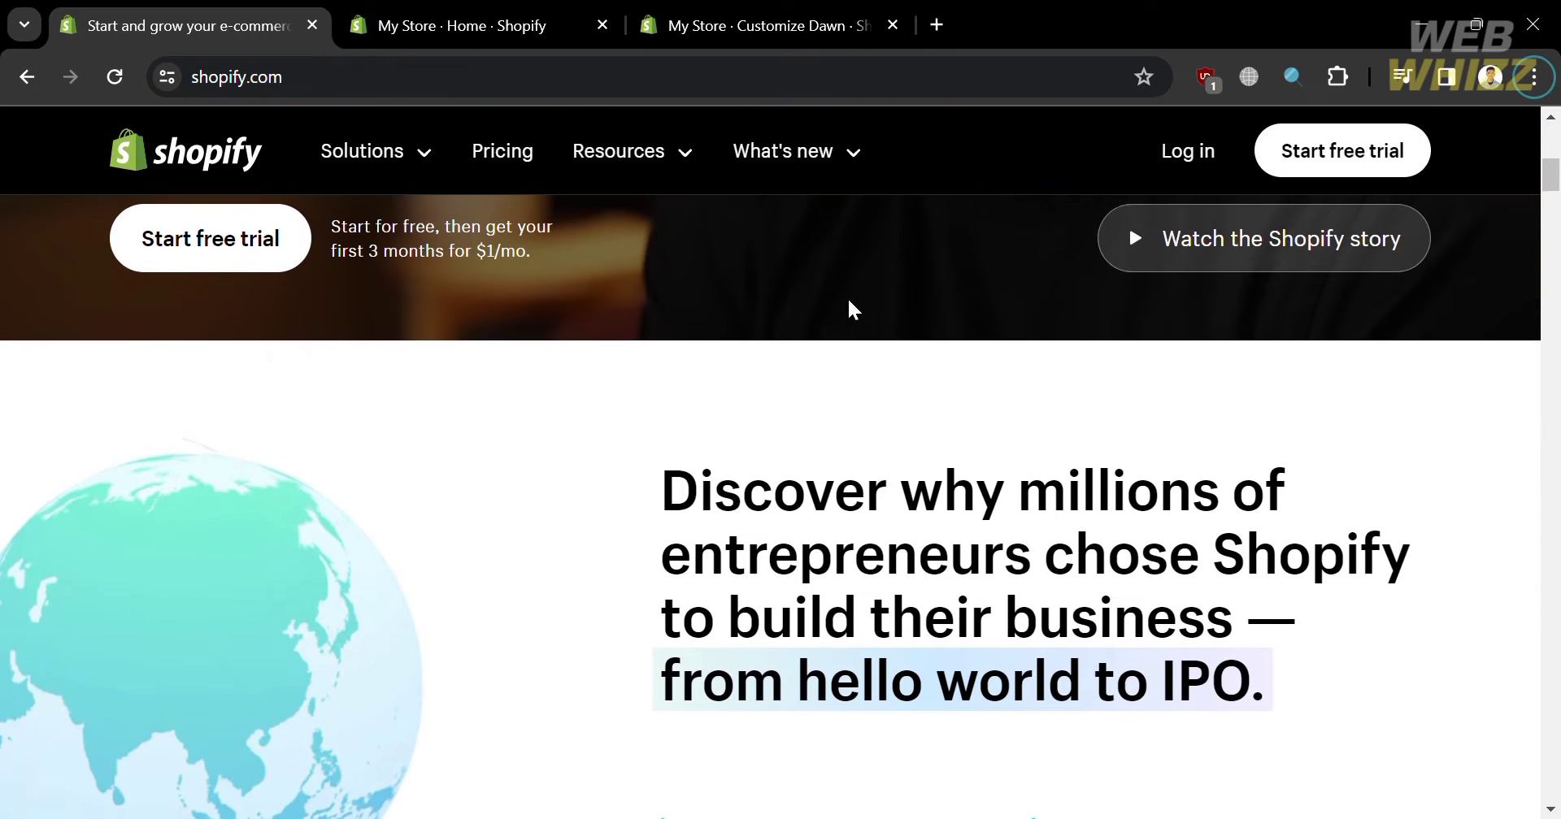
scroll(847, 299, down, 4)
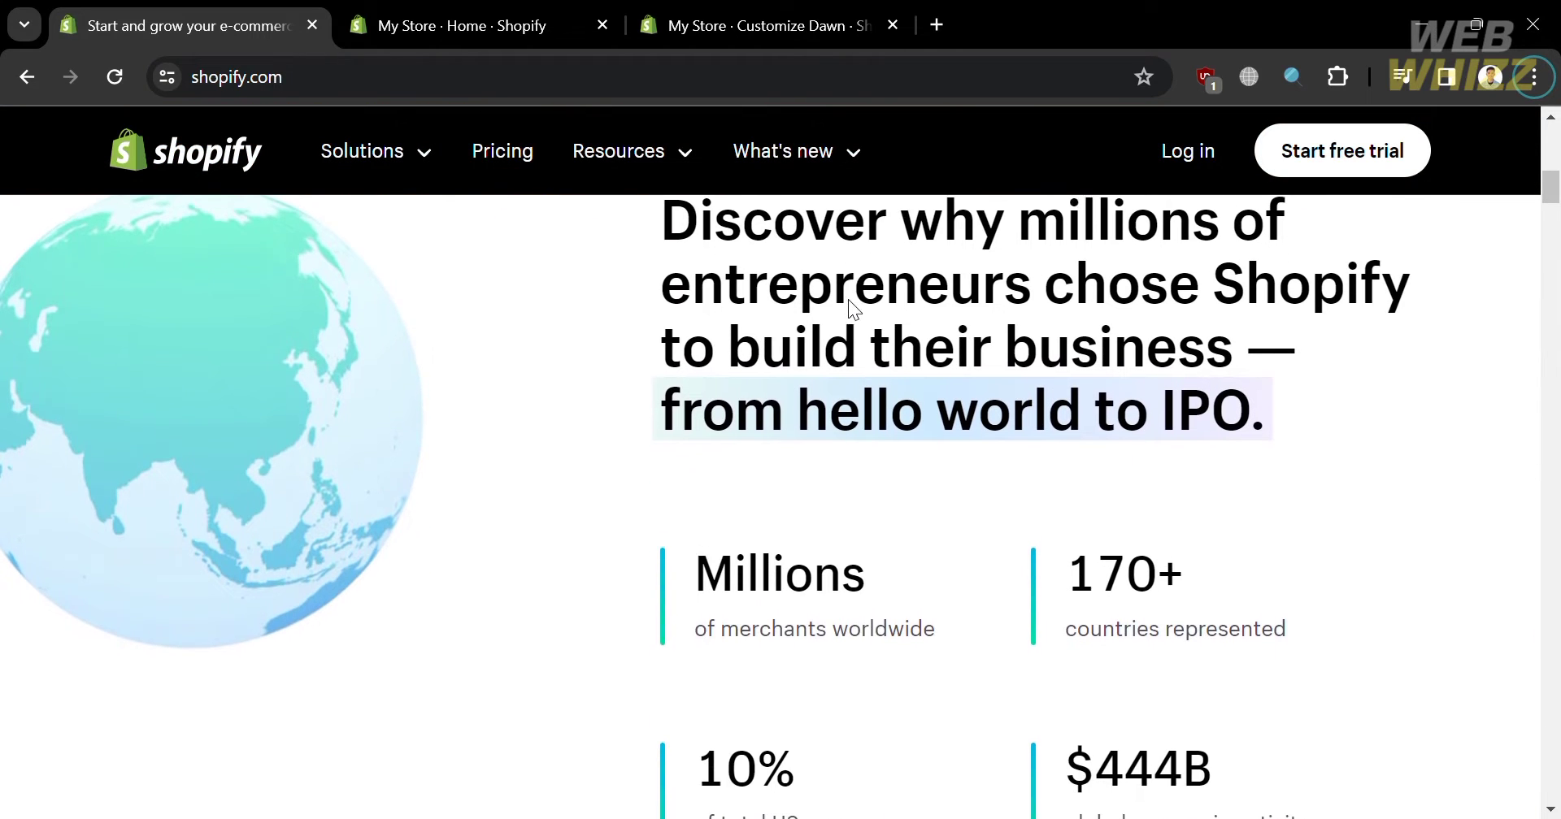
scroll(848, 301, down, 6)
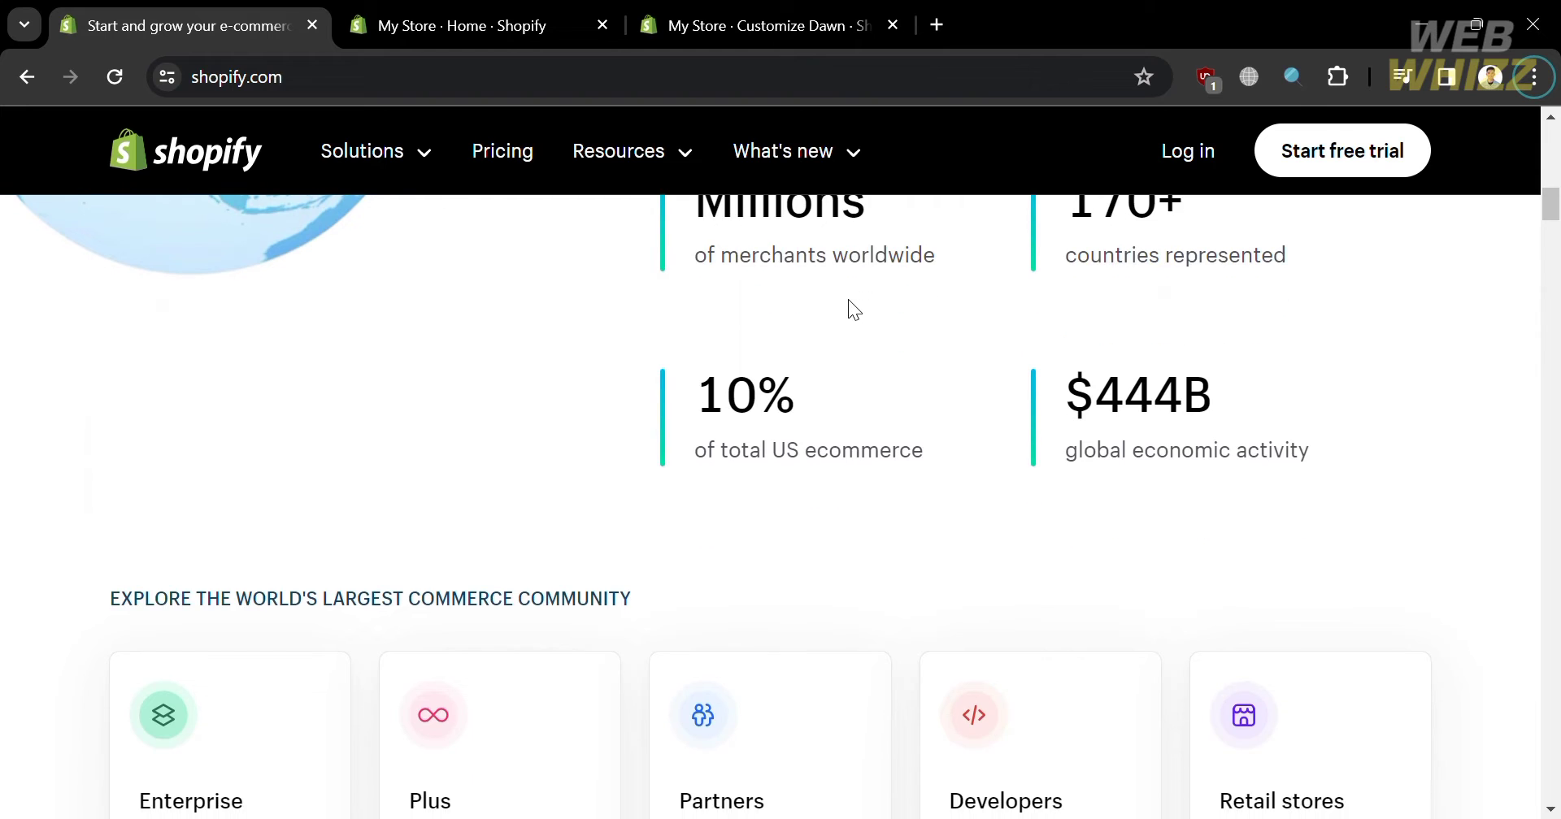
scroll(847, 301, down, 6)
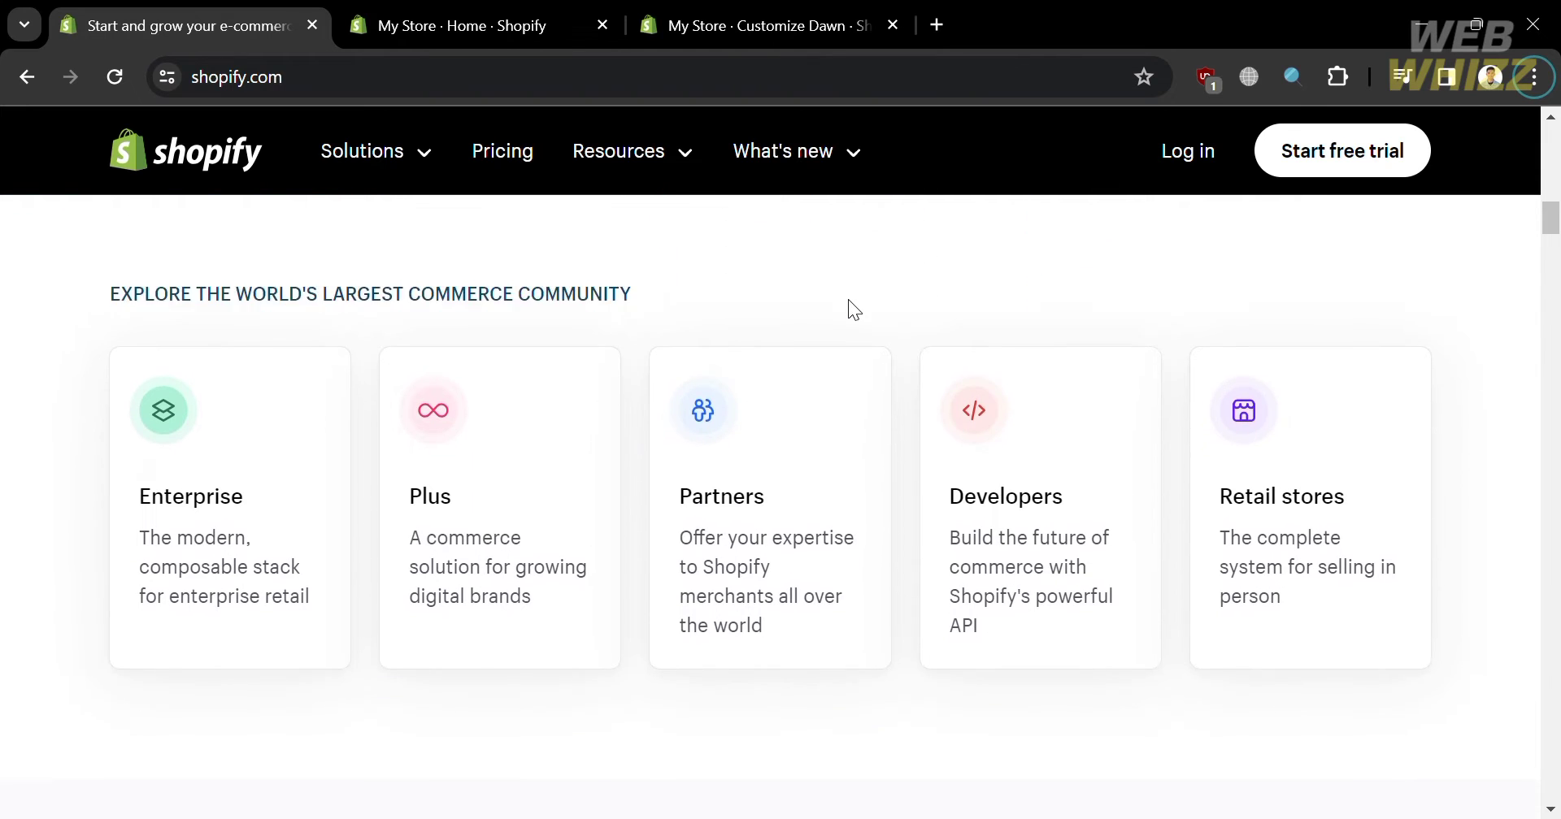
scroll(847, 300, down, 6)
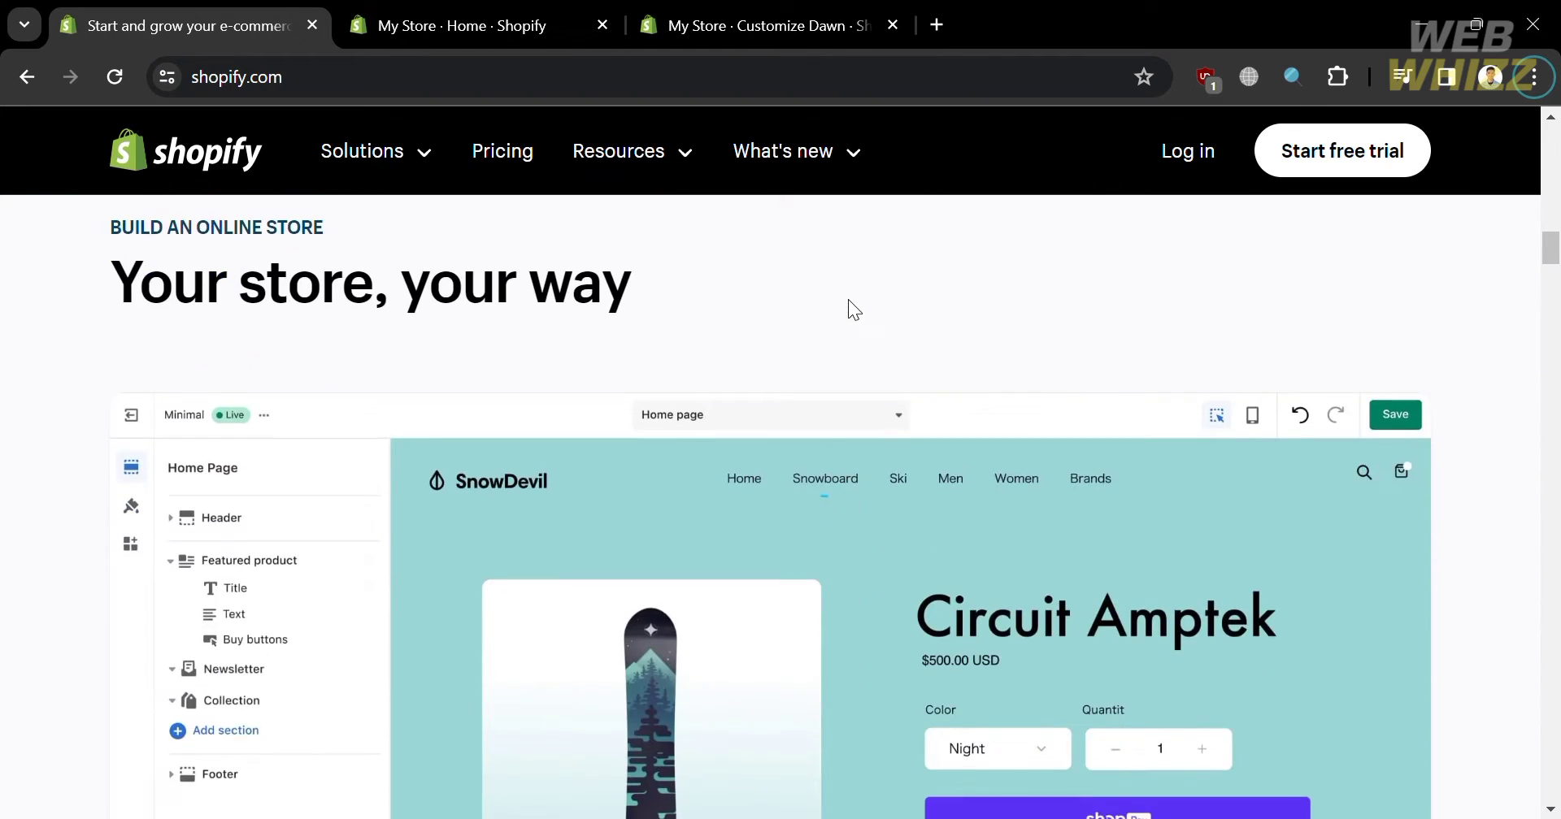
scroll(847, 300, down, 6)
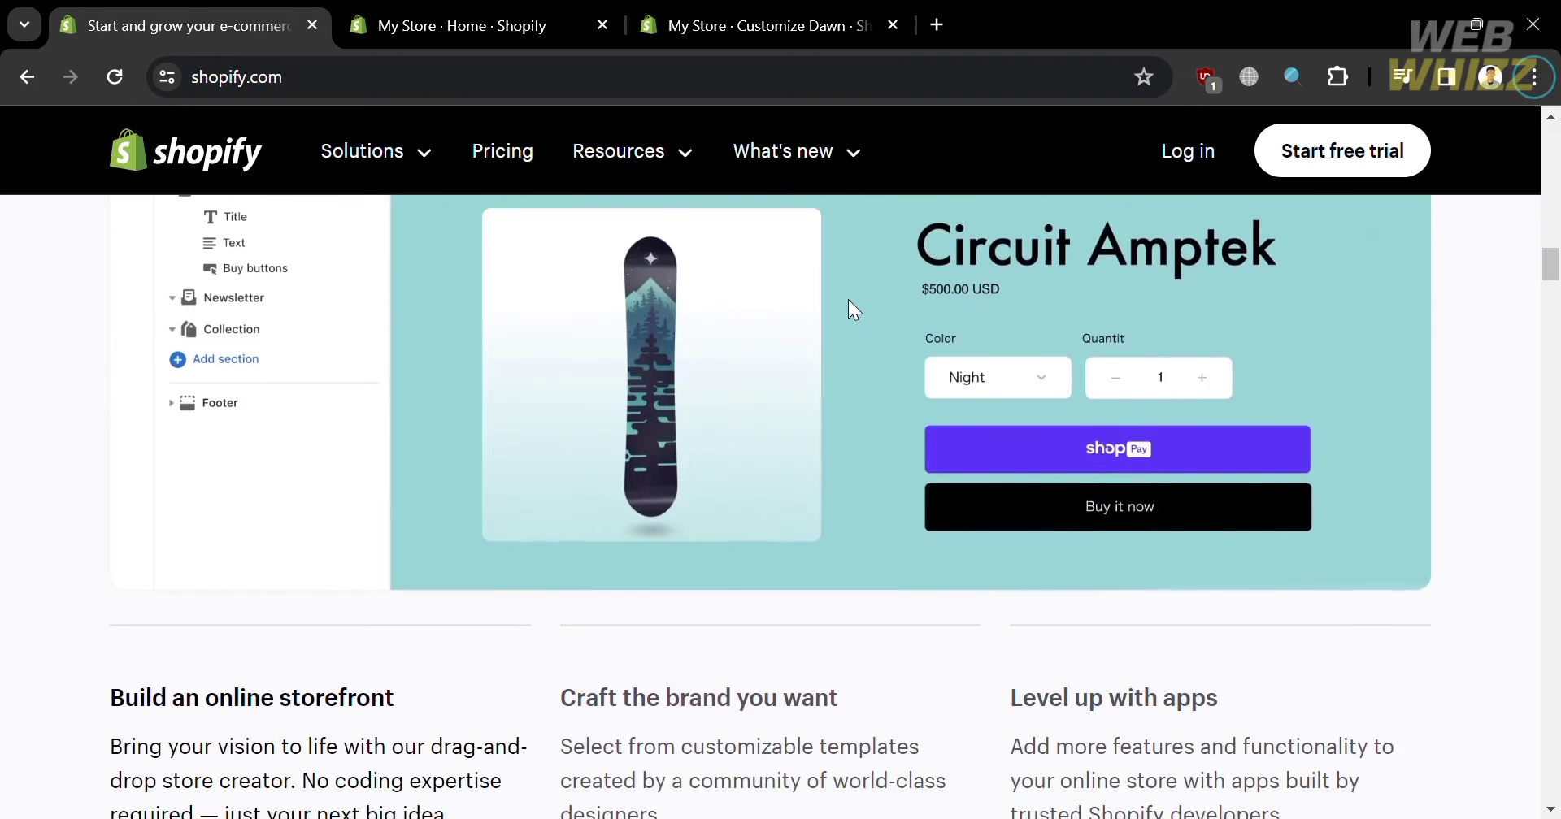
scroll(848, 301, down, 18)
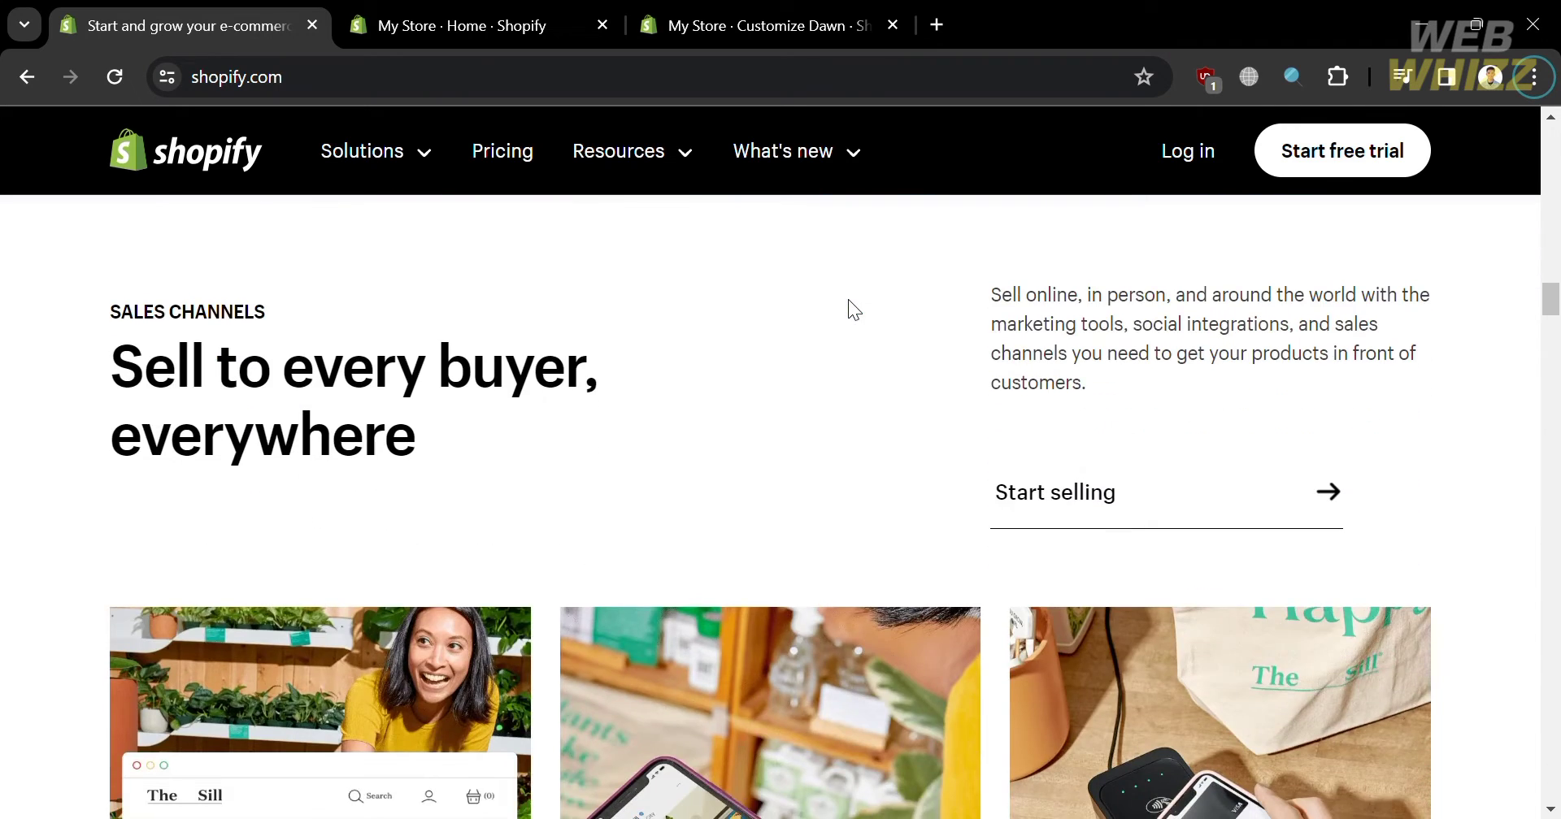
scroll(848, 301, down, 18)
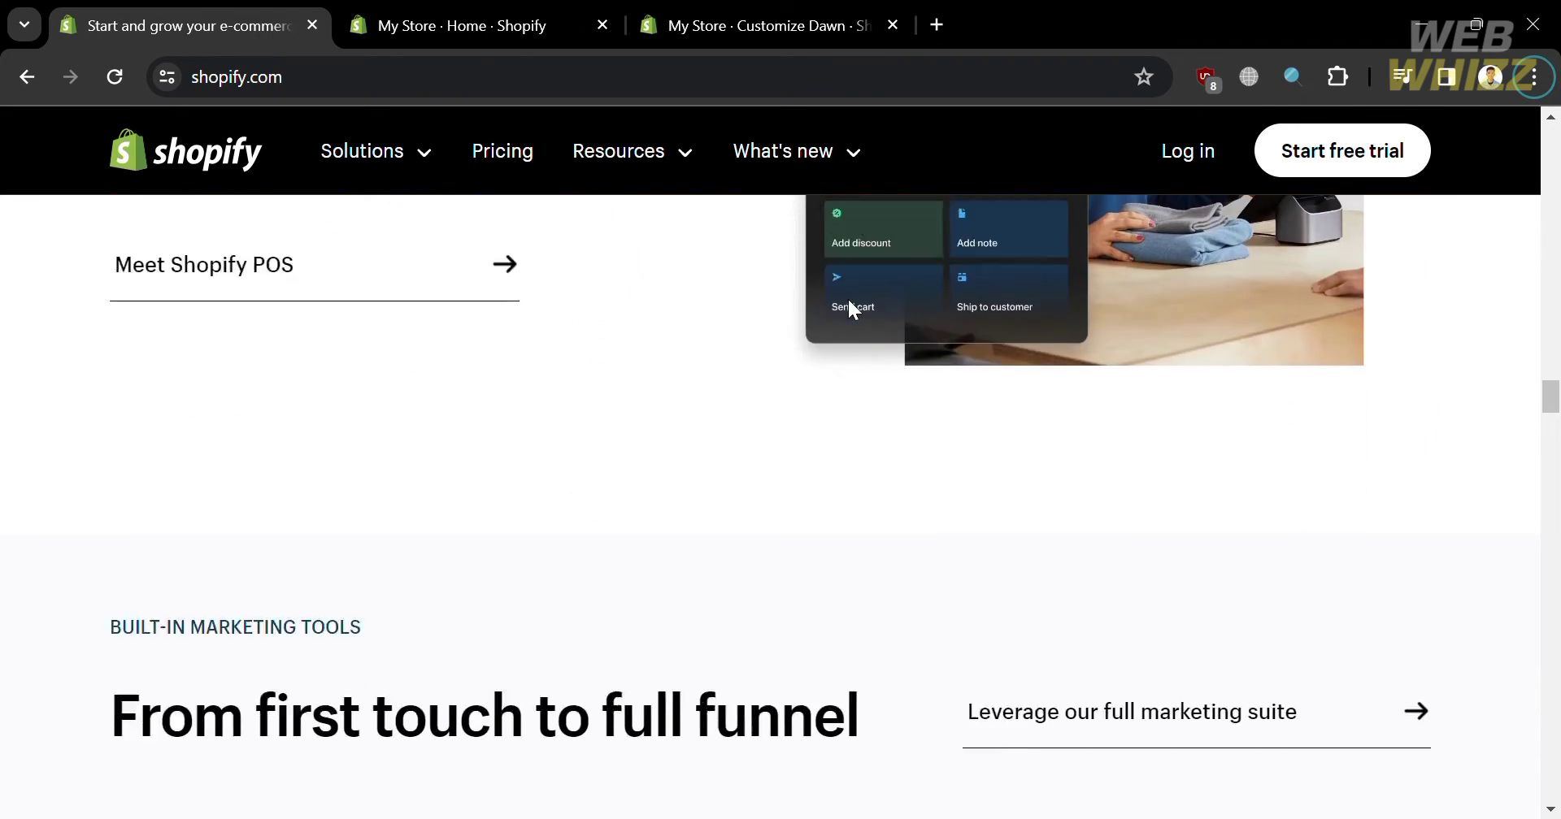
scroll(848, 300, down, 20)
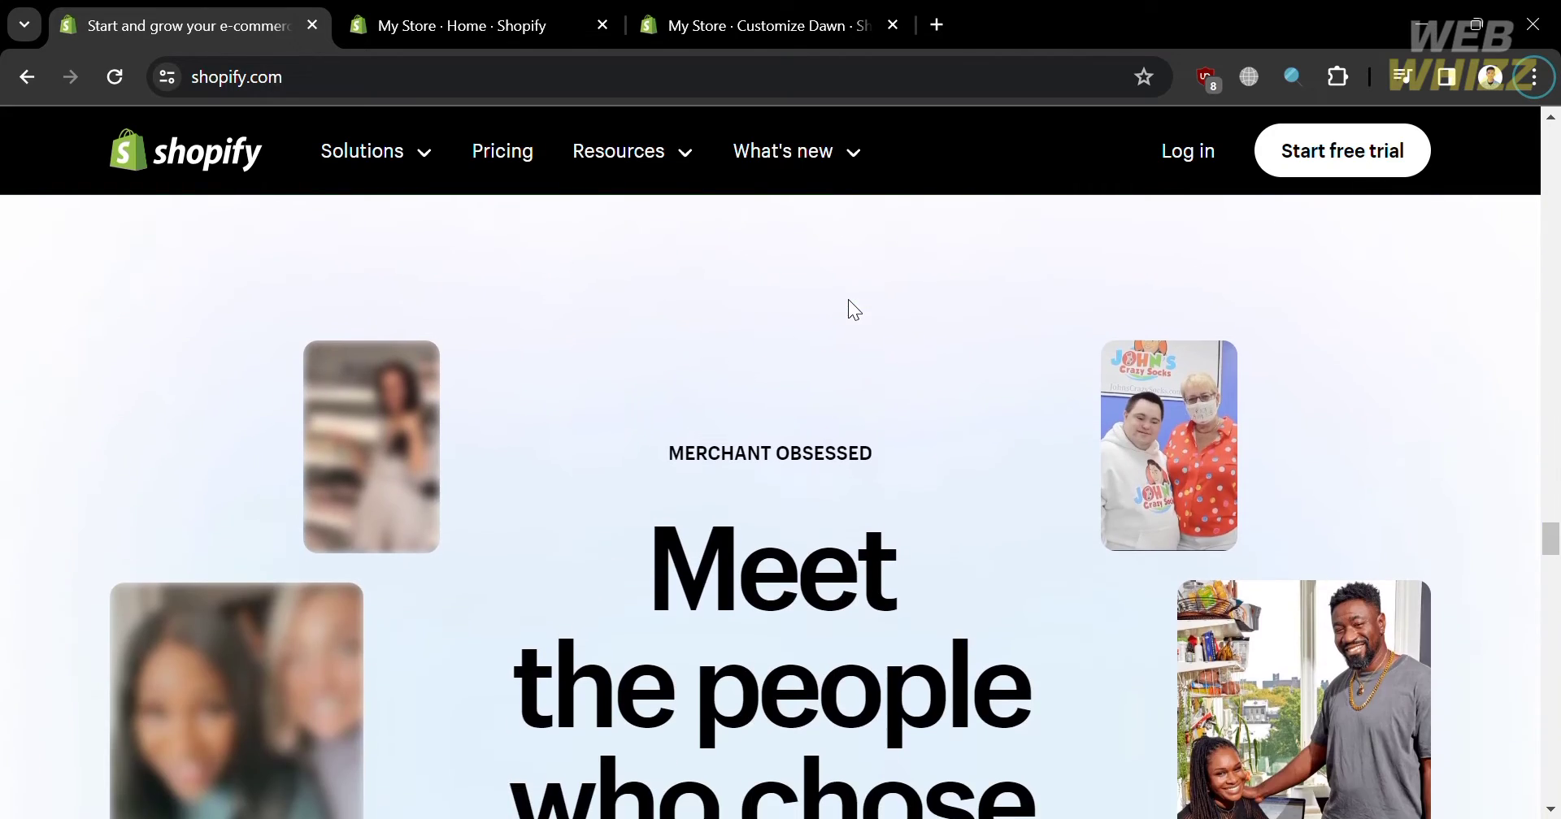
scroll(848, 301, down, 10)
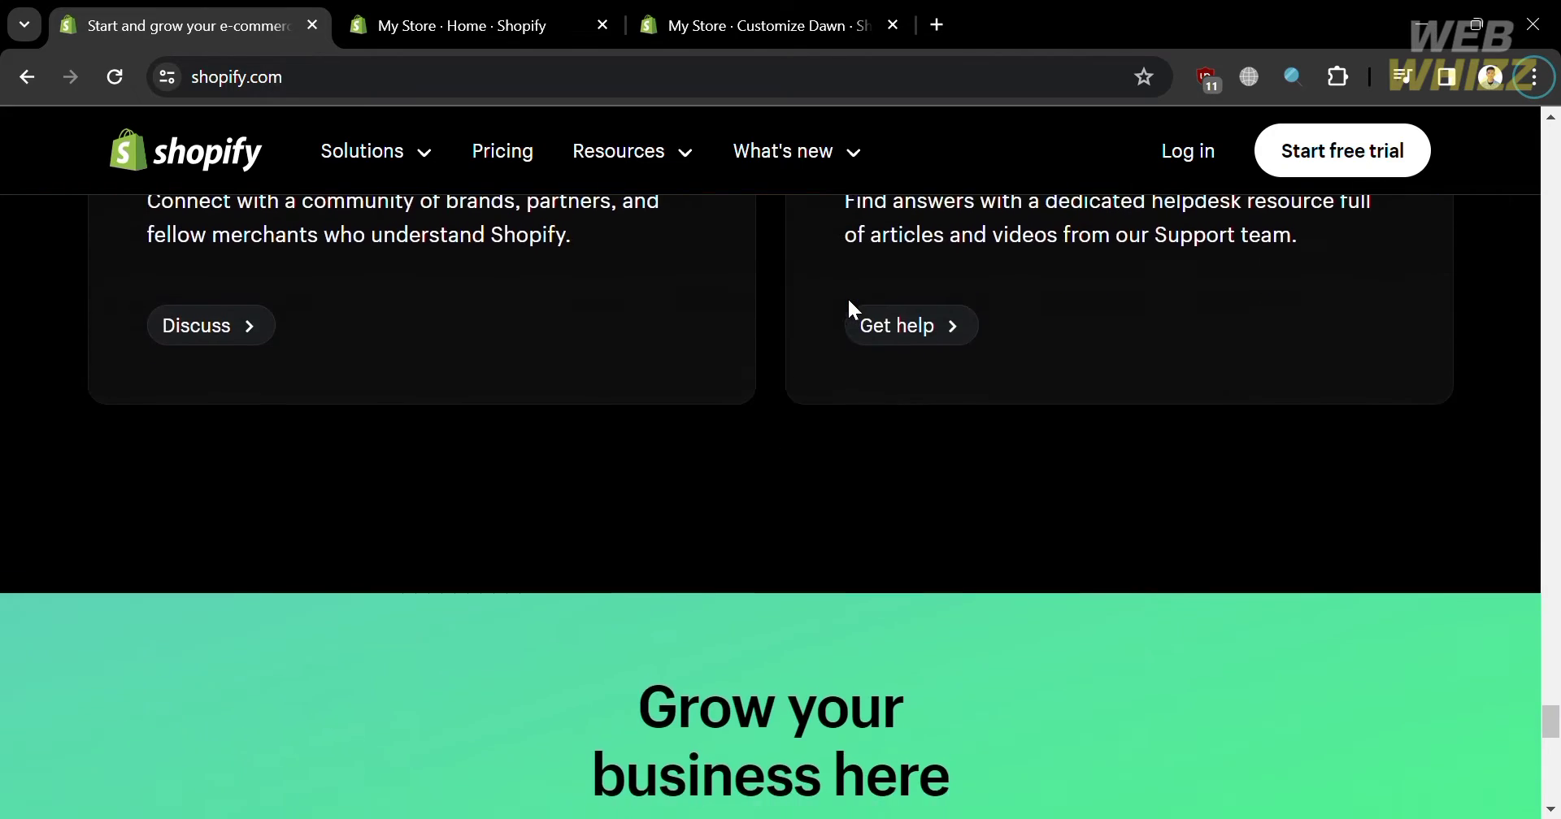
scroll(848, 300, up, 4)
scroll(850, 301, up, 10)
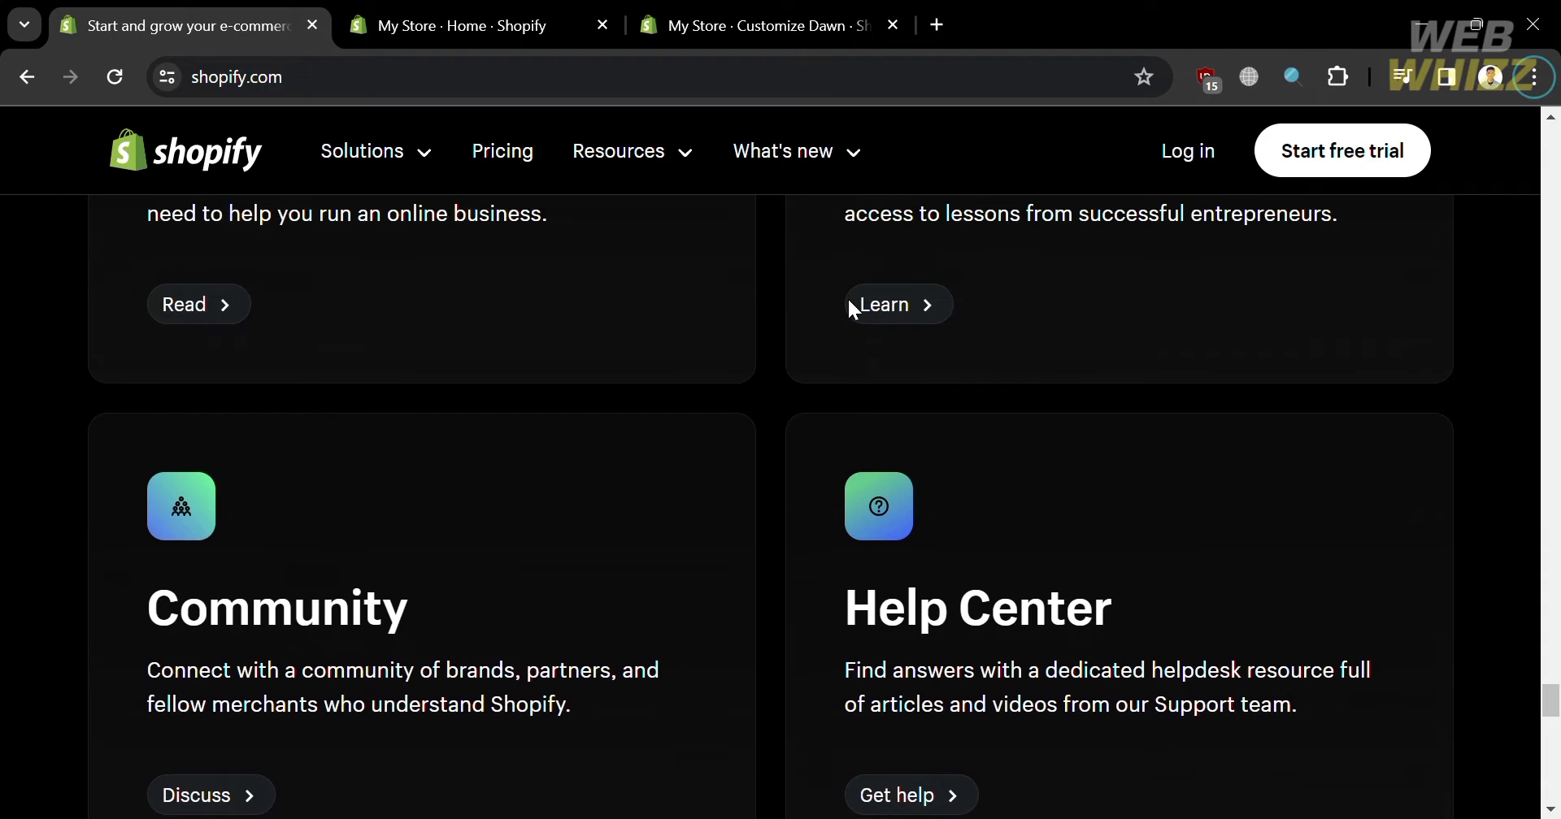
scroll(848, 301, up, 8)
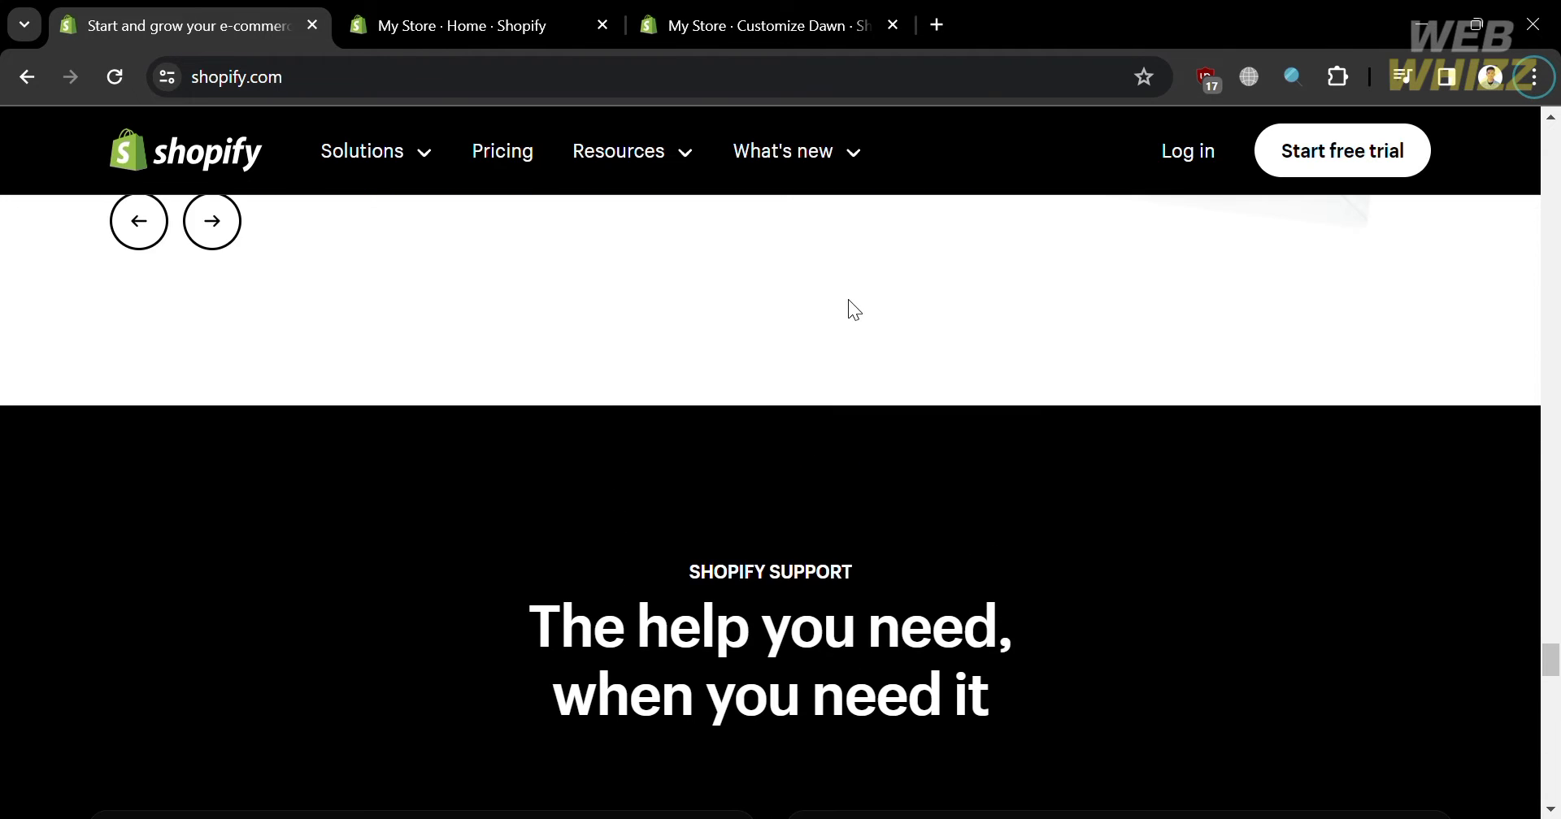
scroll(848, 301, up, 8)
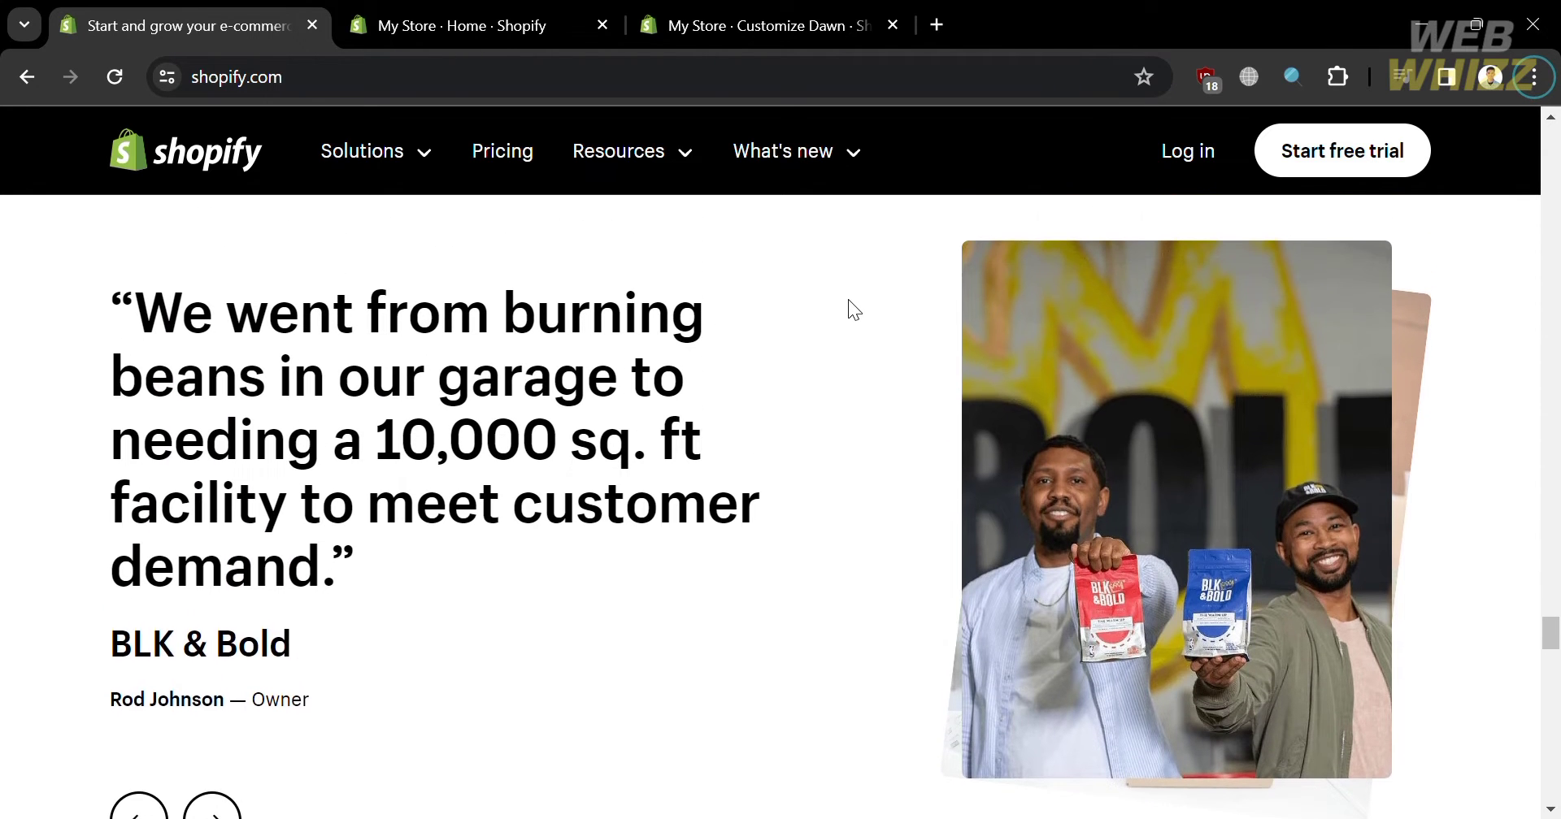
scroll(849, 301, up, 8)
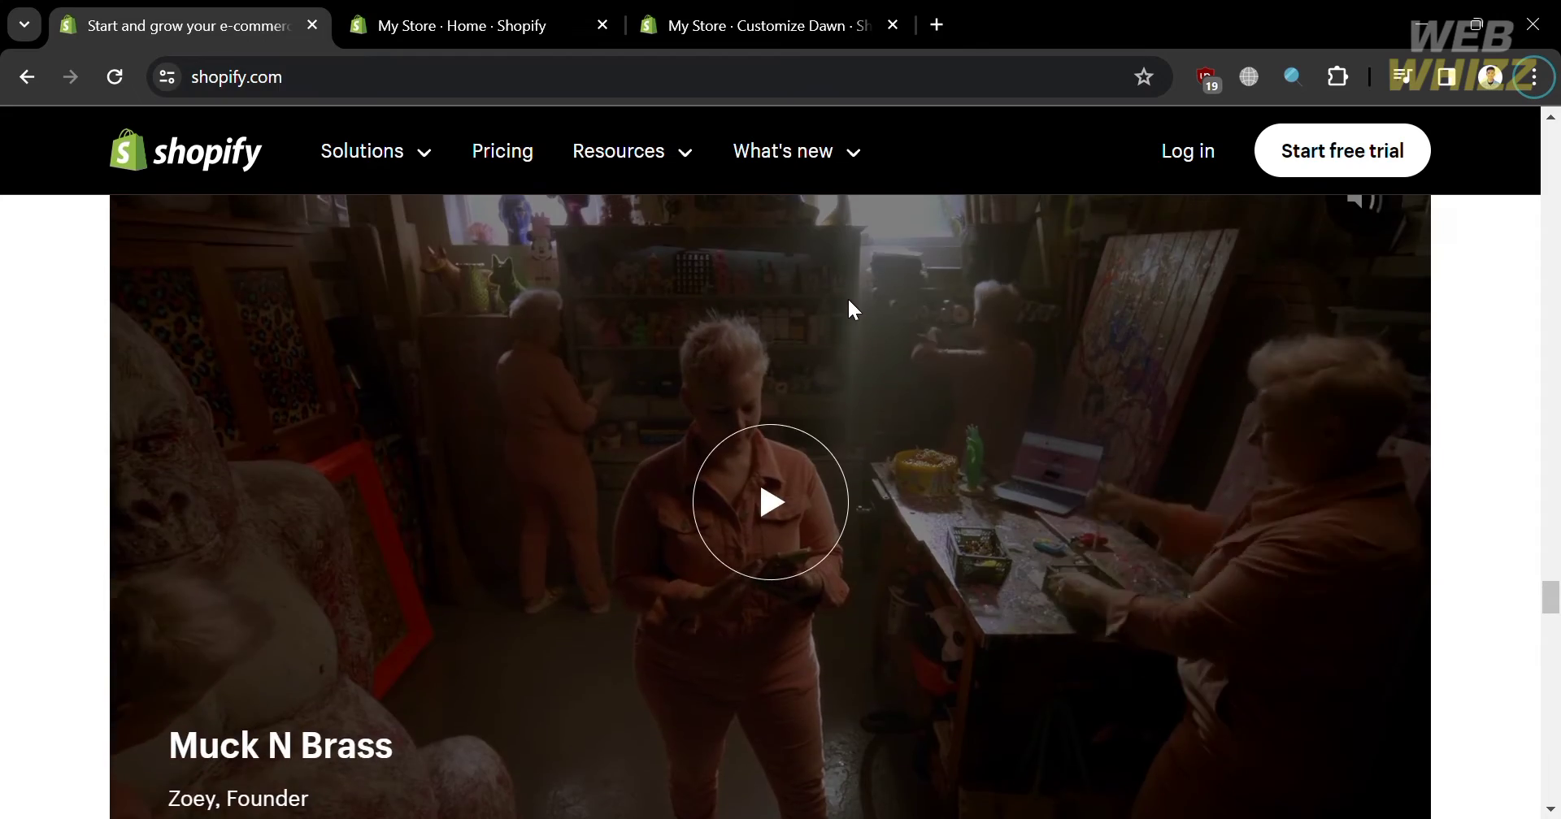
scroll(847, 299, up, 8)
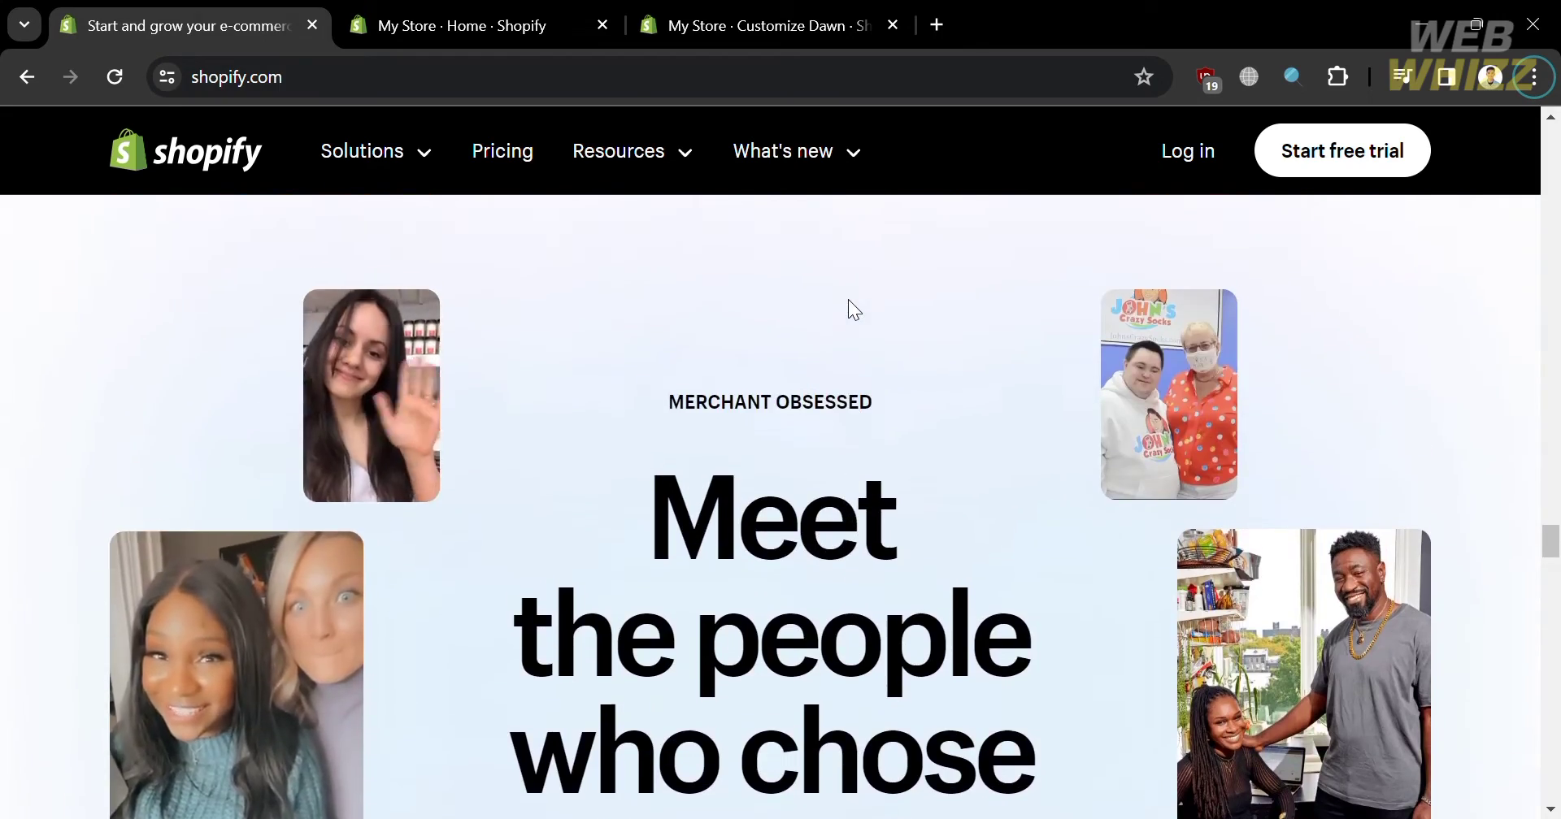
scroll(848, 300, up, 10)
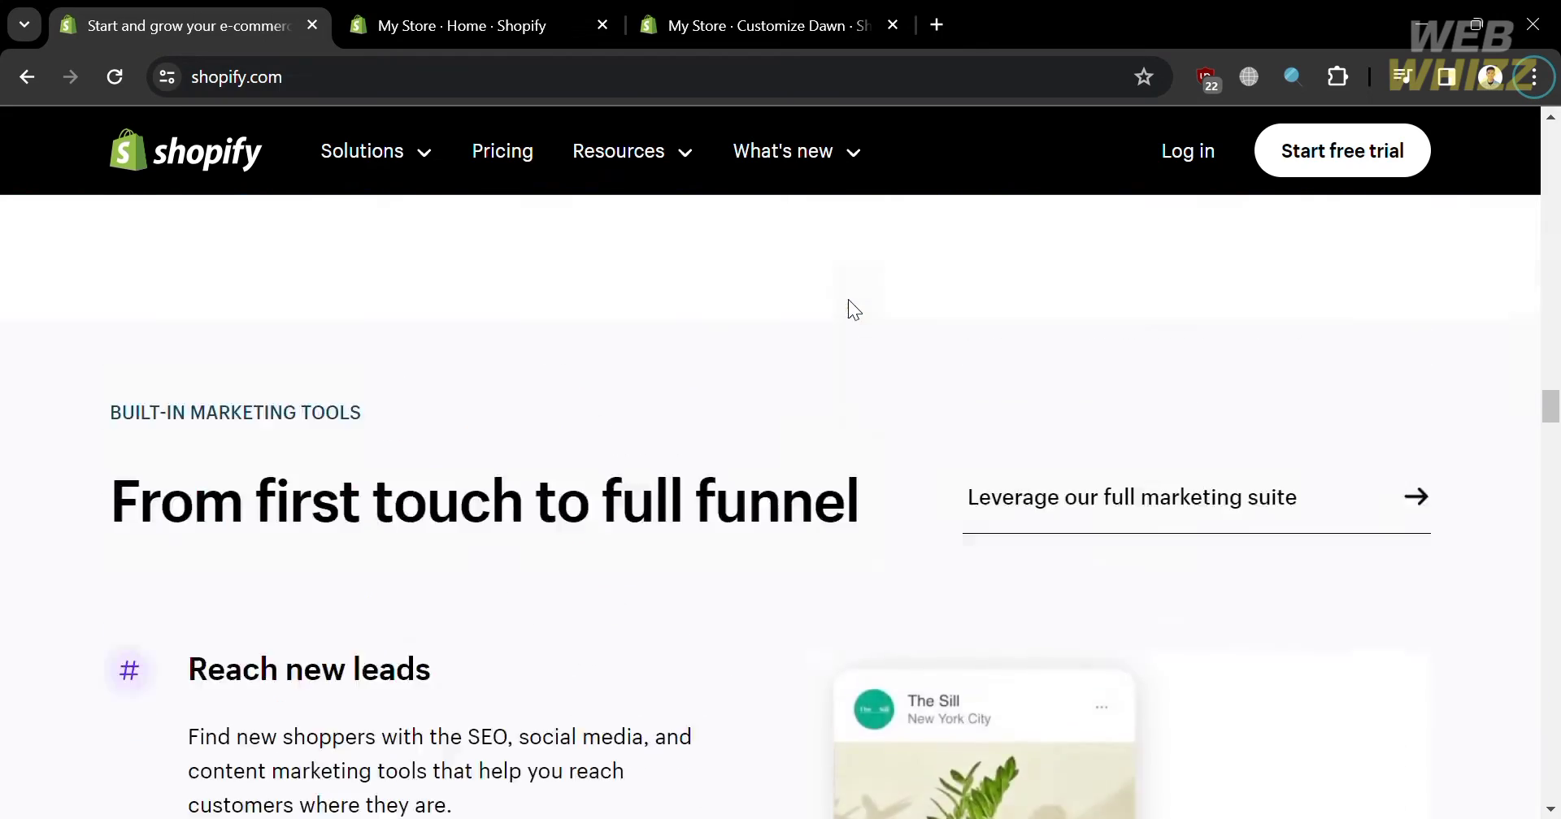
scroll(847, 299, up, 5)
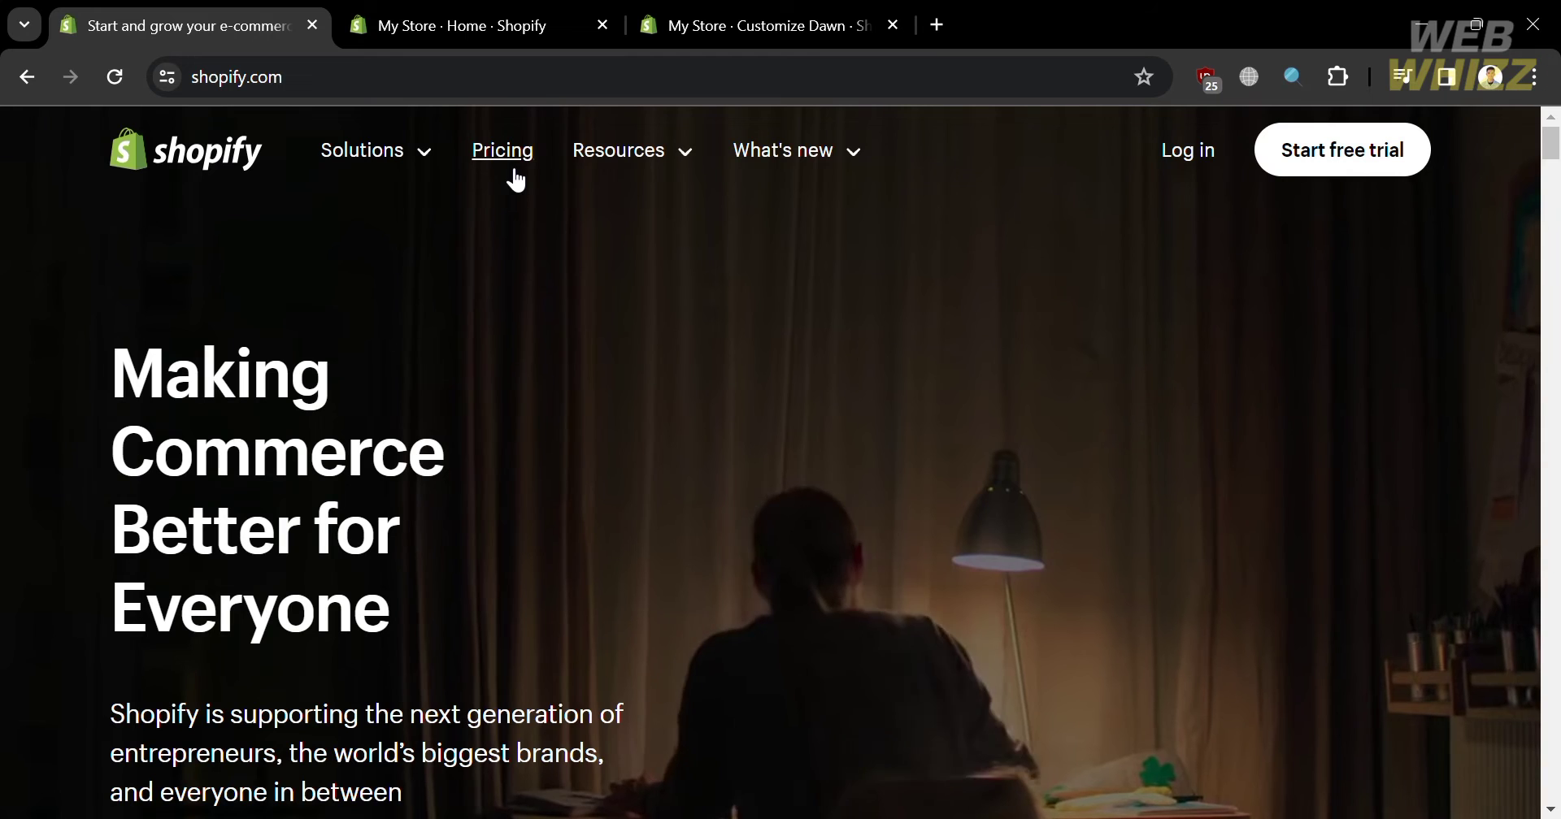
- Open the Shopify plans and pricing page and look over the plans
click(515, 177)
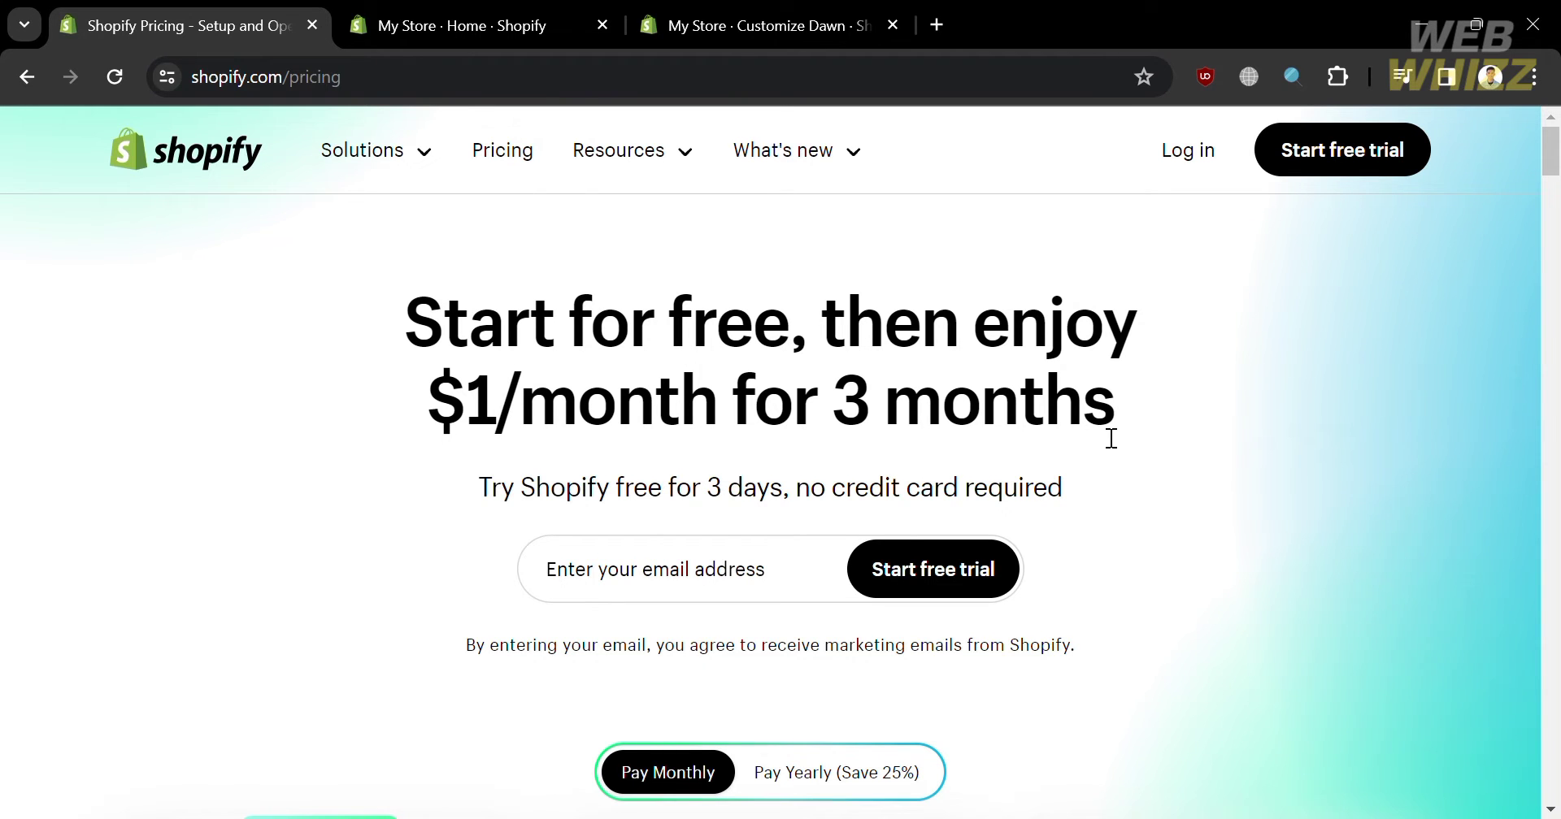
scroll(1111, 439, down, 3)
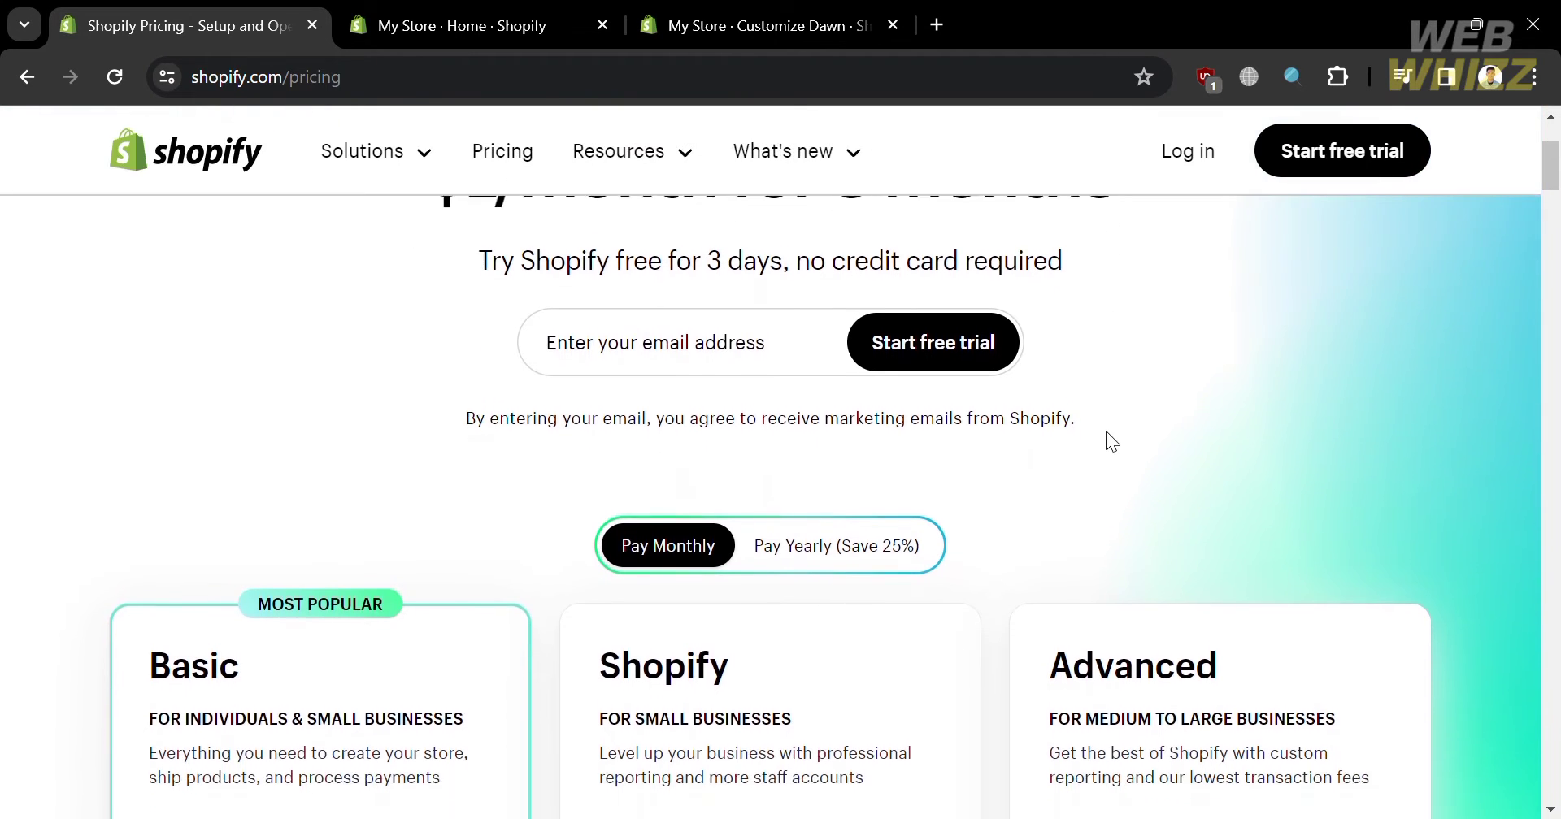
scroll(1110, 442, down, 5)
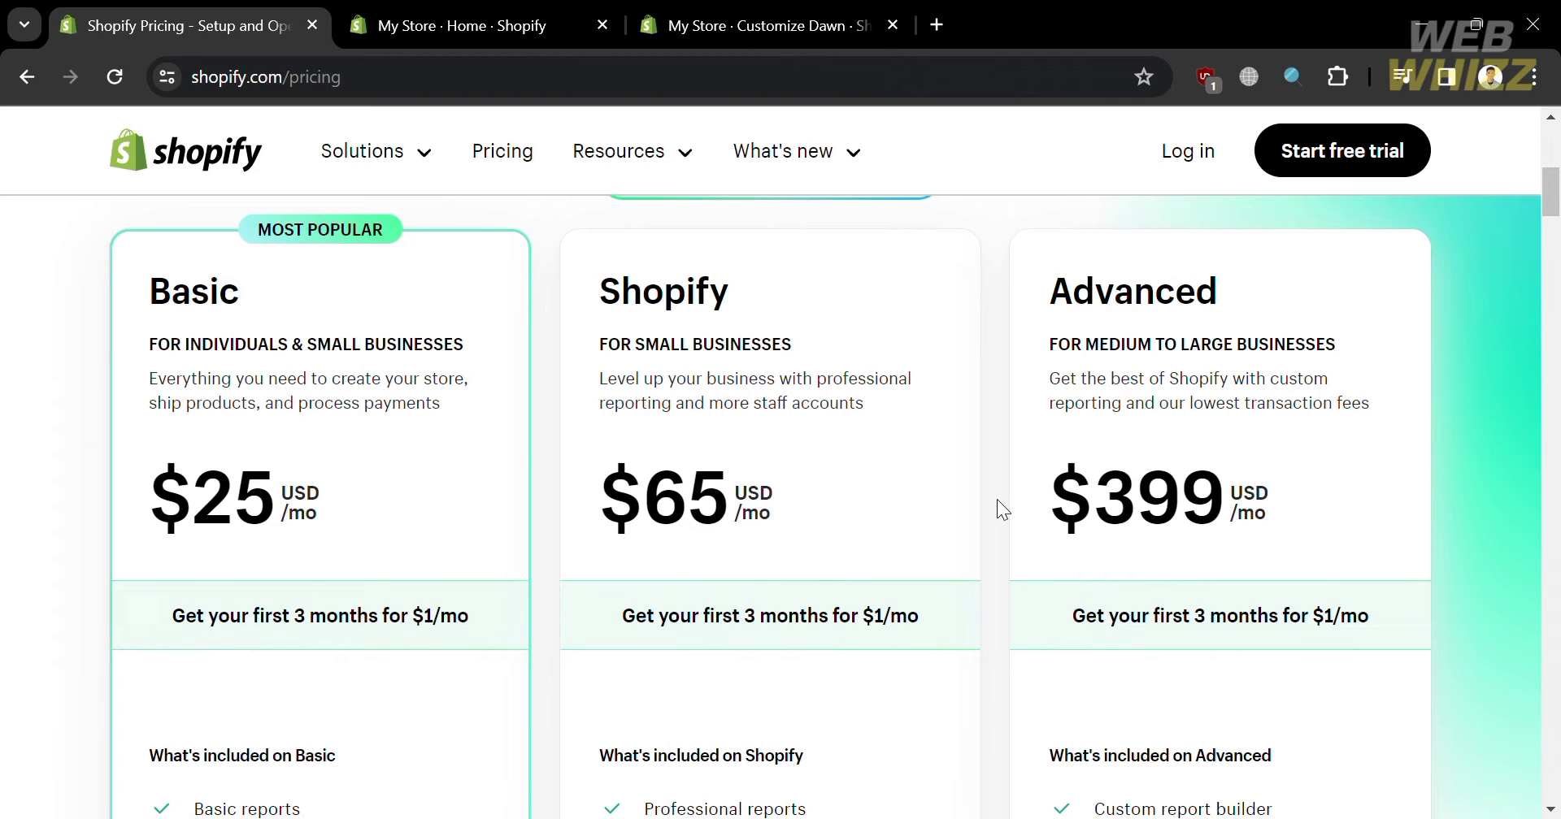
scroll(996, 499, down, 4)
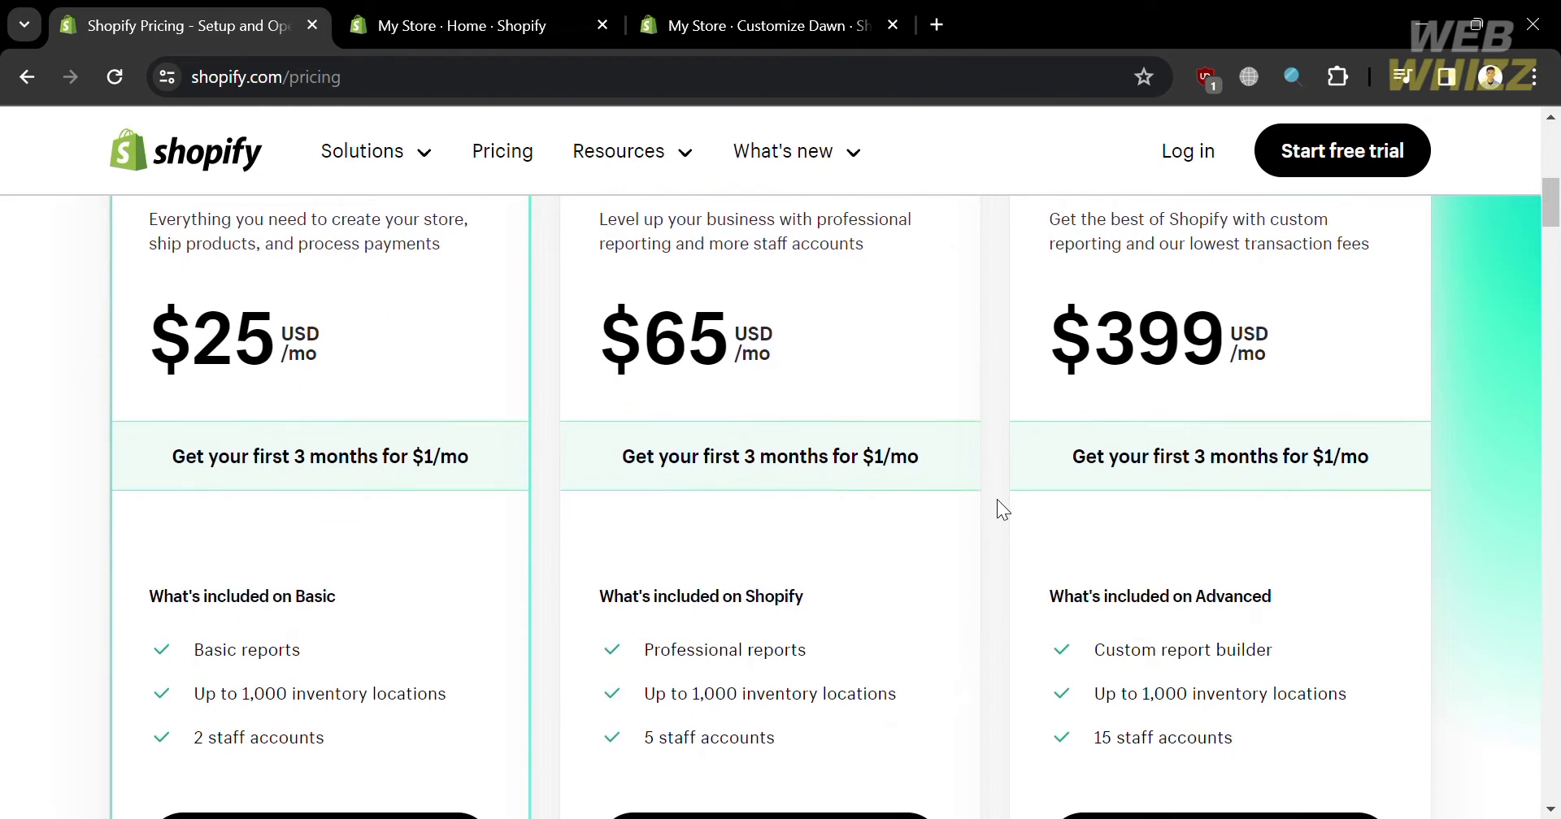
scroll(996, 499, up, 3)
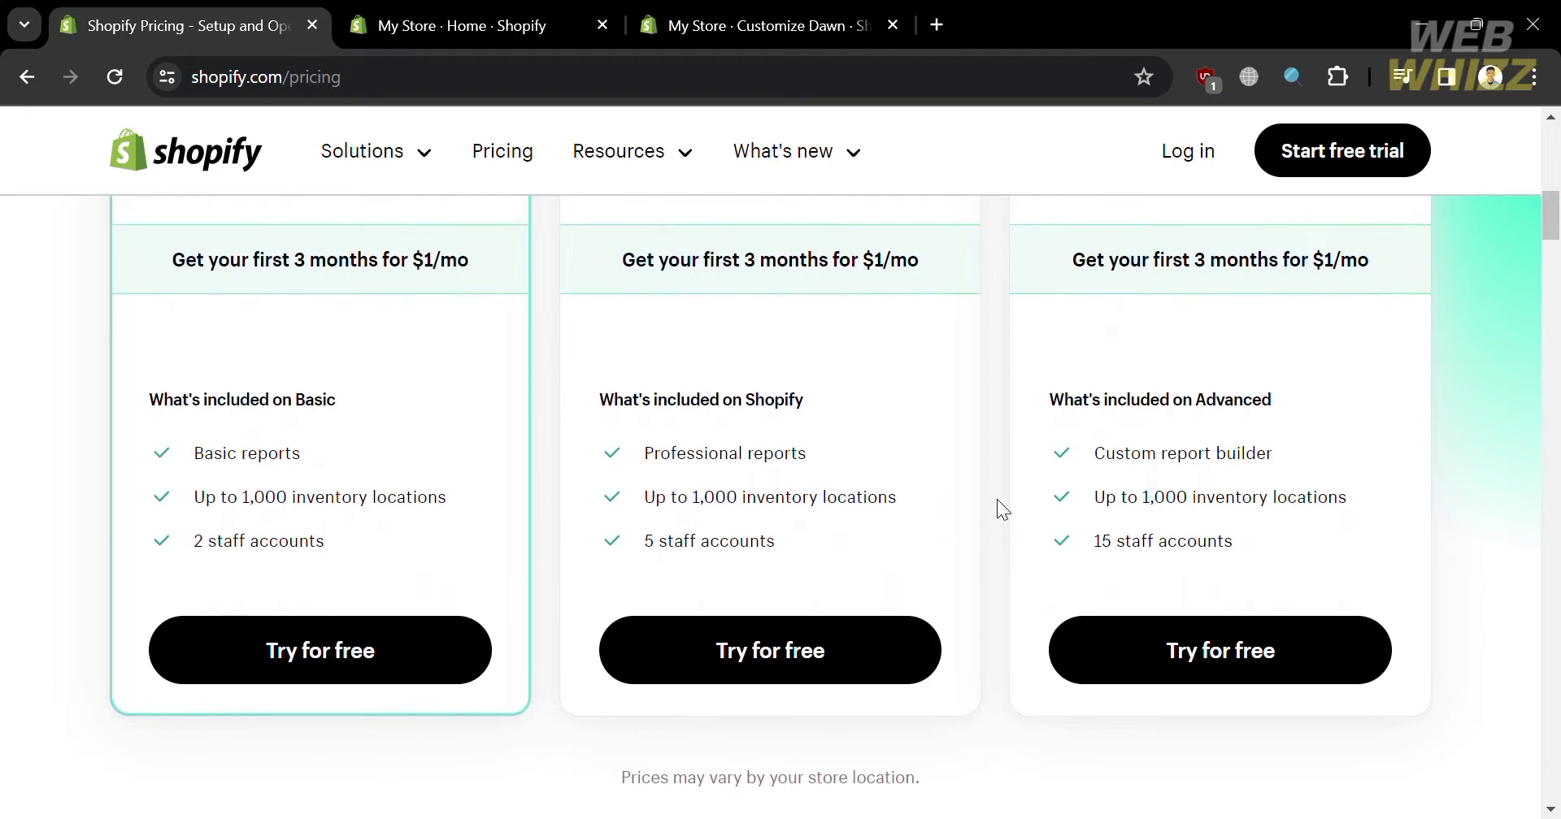
scroll(997, 499, up, 1)
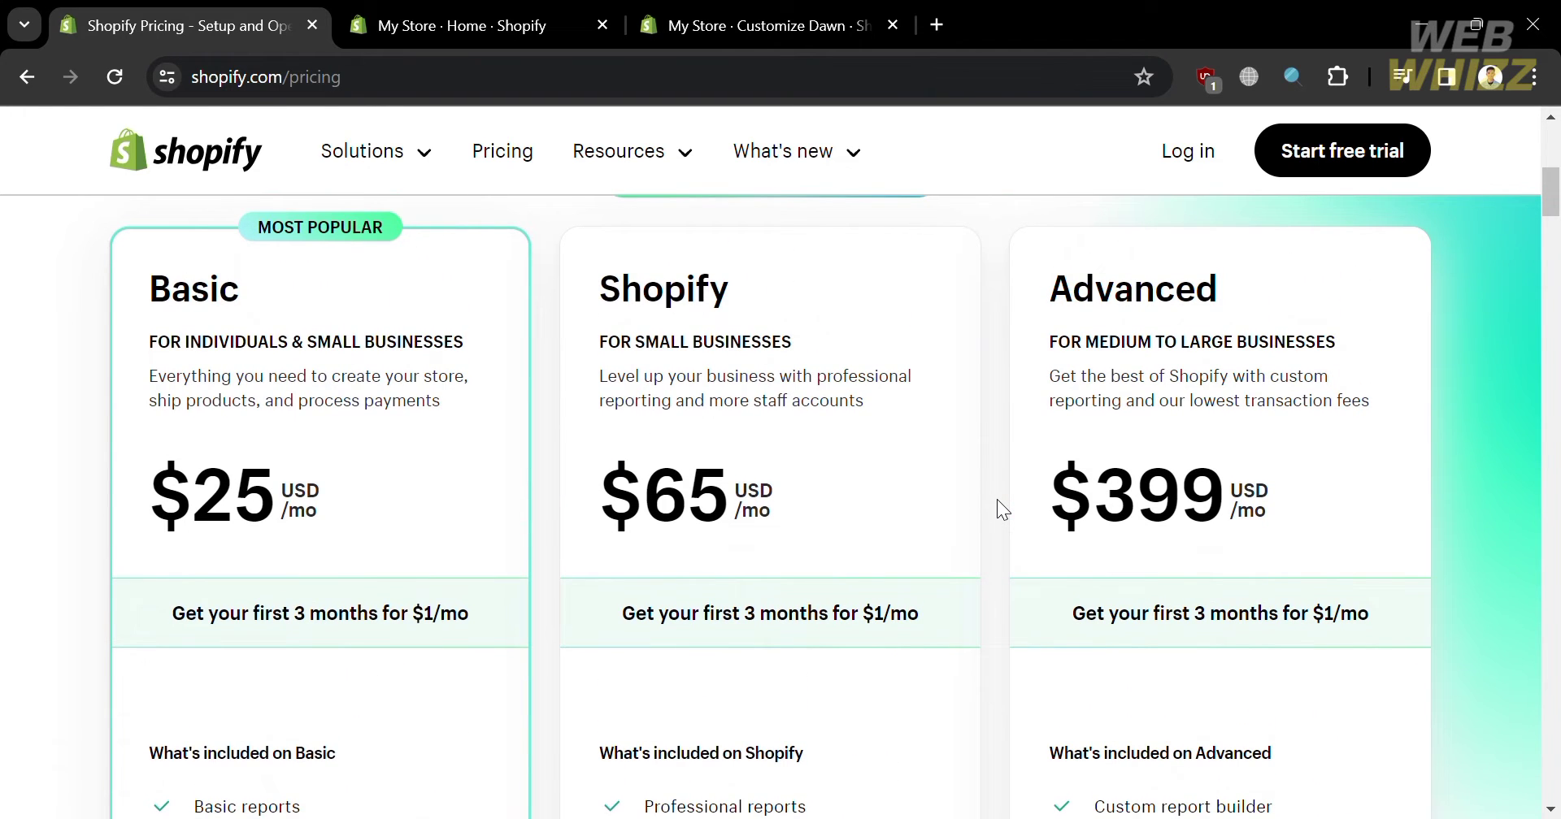
scroll(996, 499, down, 4)
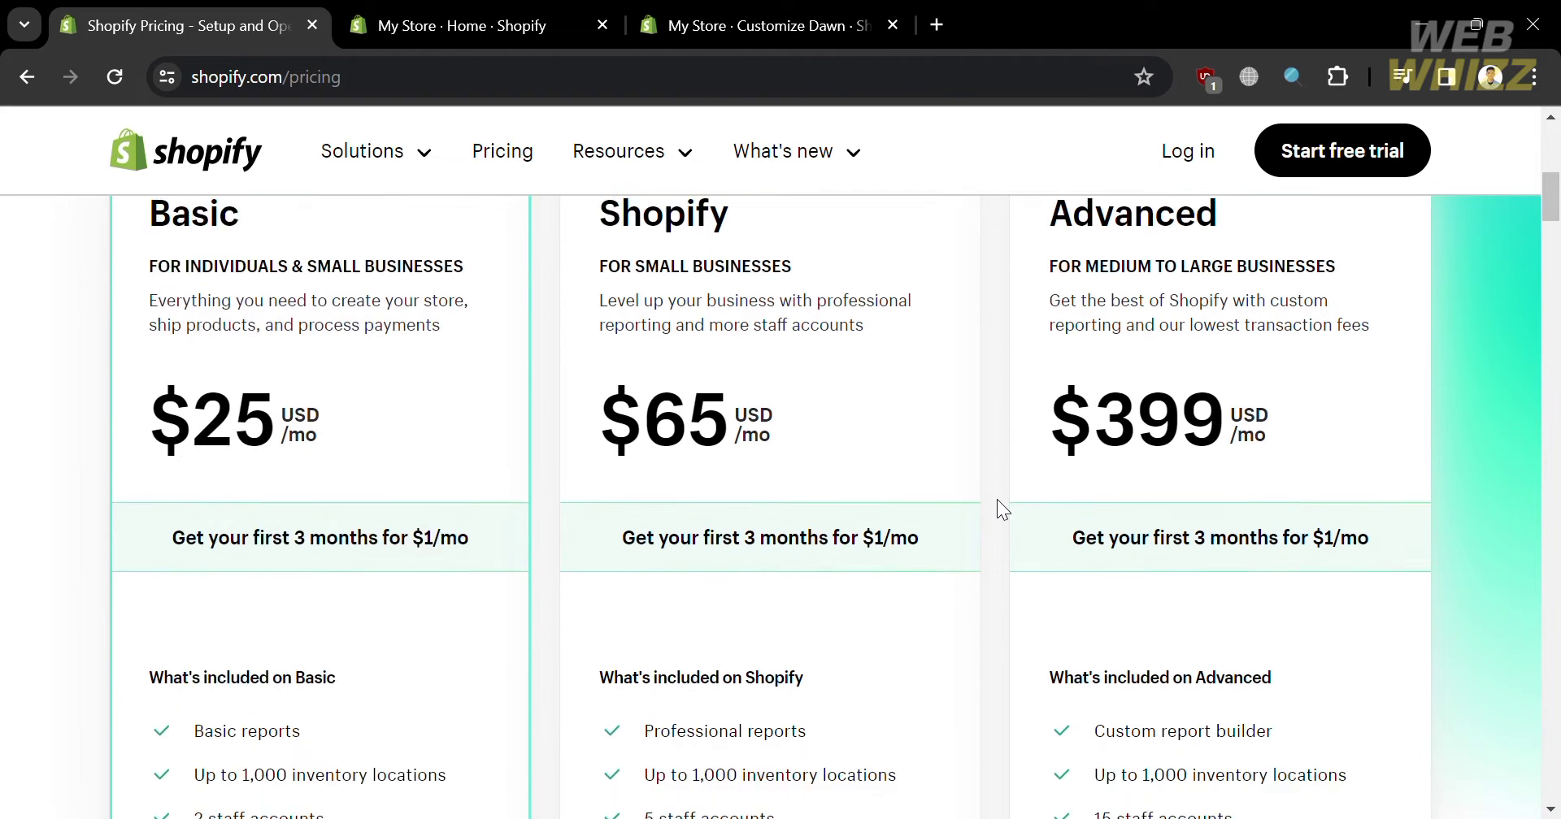
scroll(996, 499, up, 2)
scroll(997, 499, down, 2)
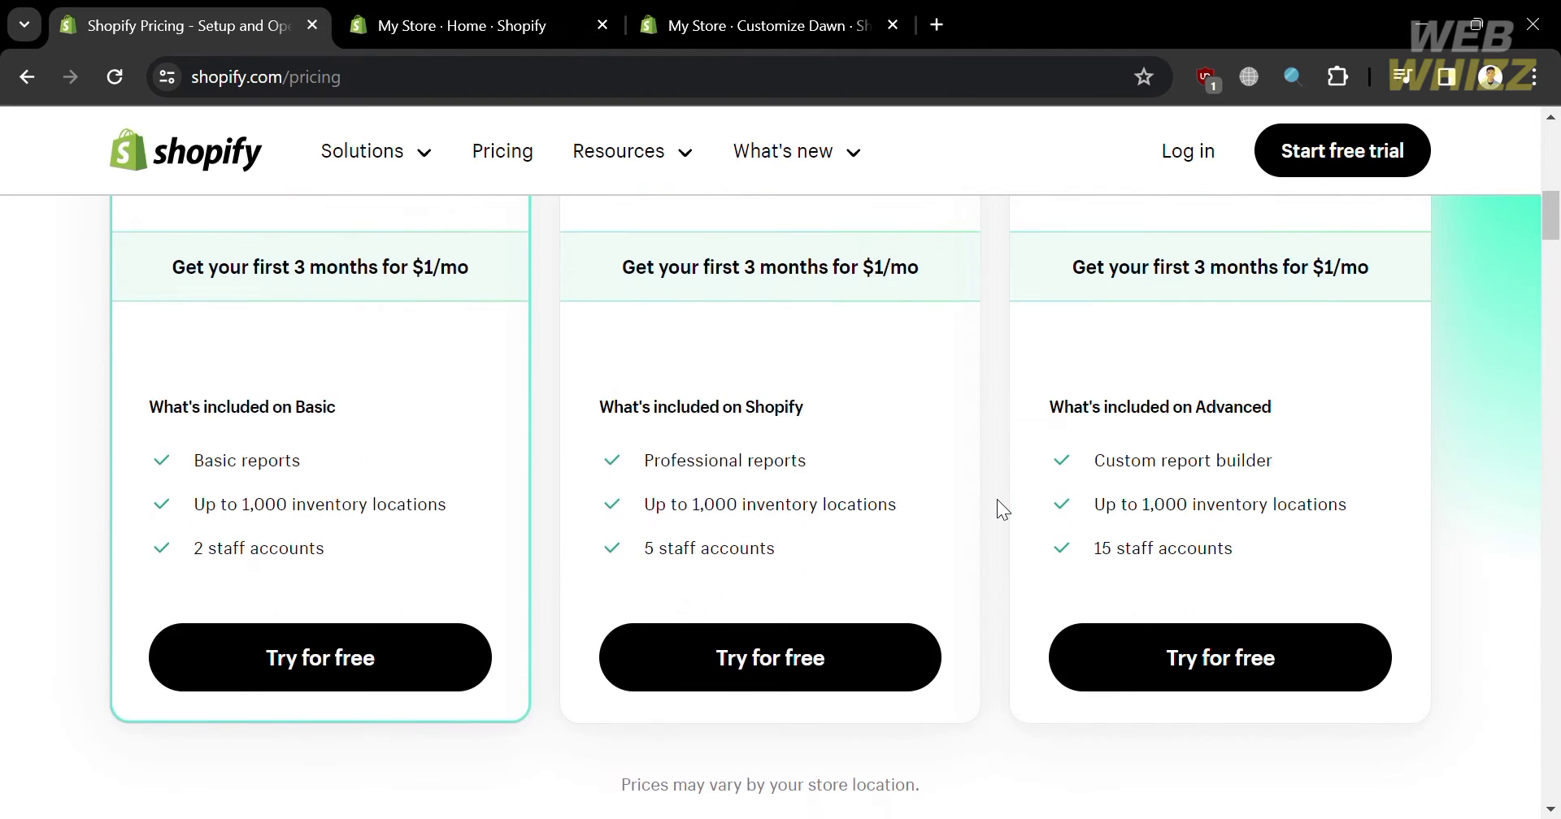
scroll(967, 541, up, 1)
scroll(967, 542, up, 8)
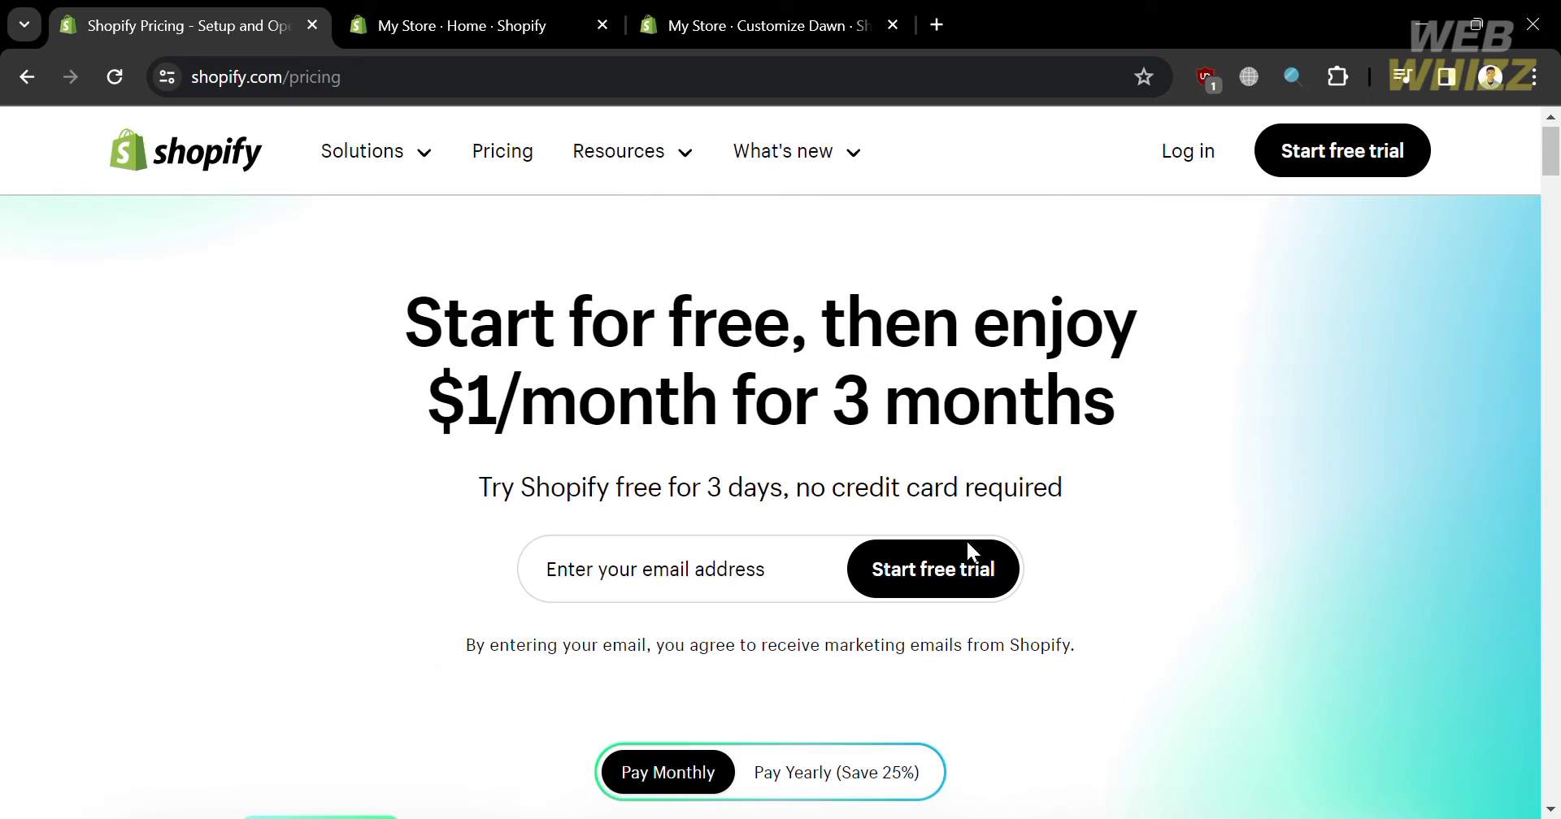
- Return to the My Store admin home and open Settings at Store details
click(524, 9)
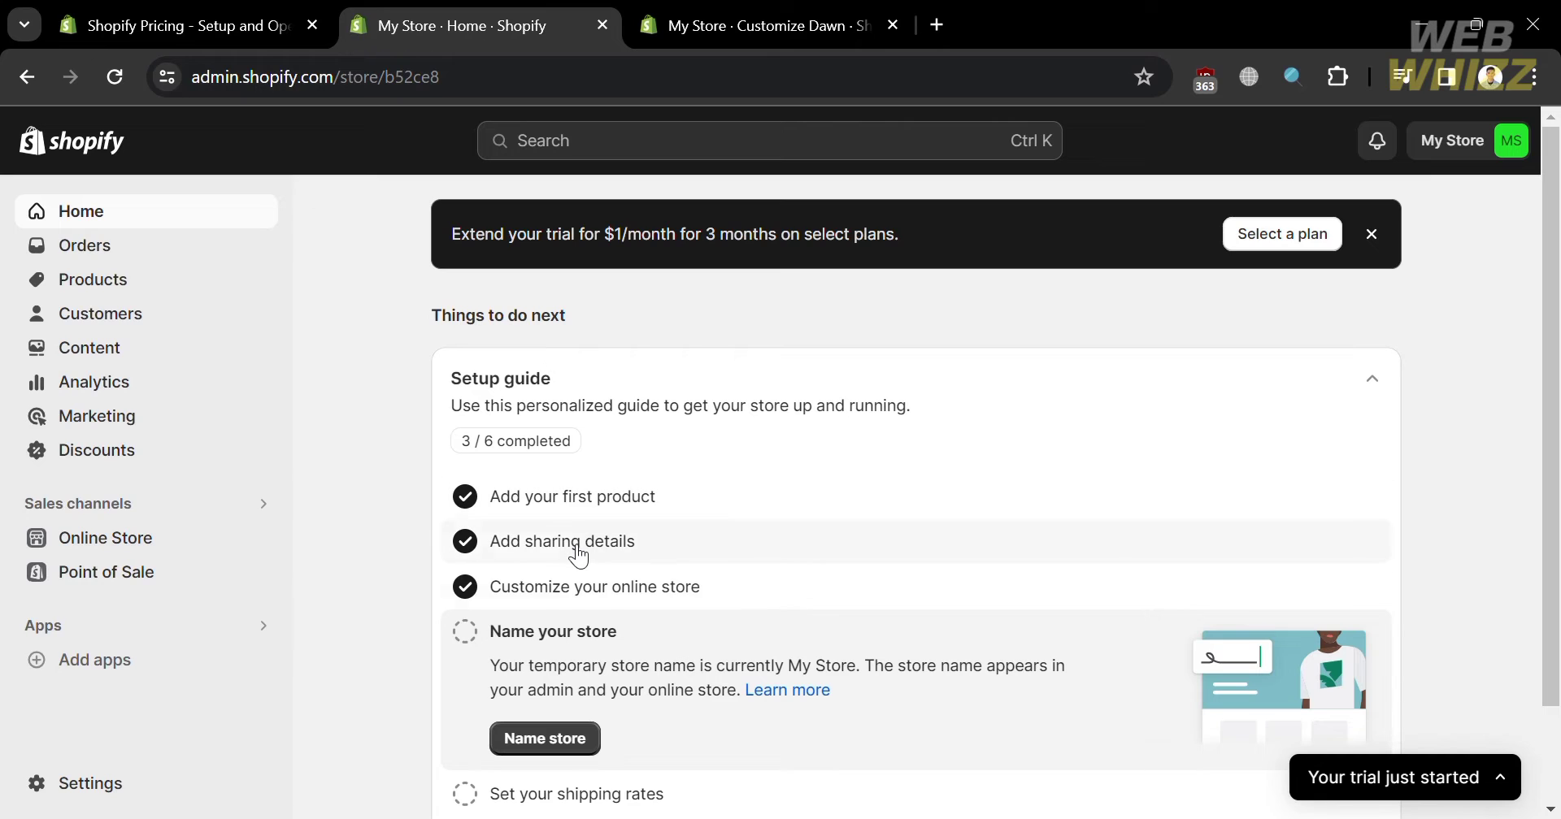
scroll(617, 565, down, 2)
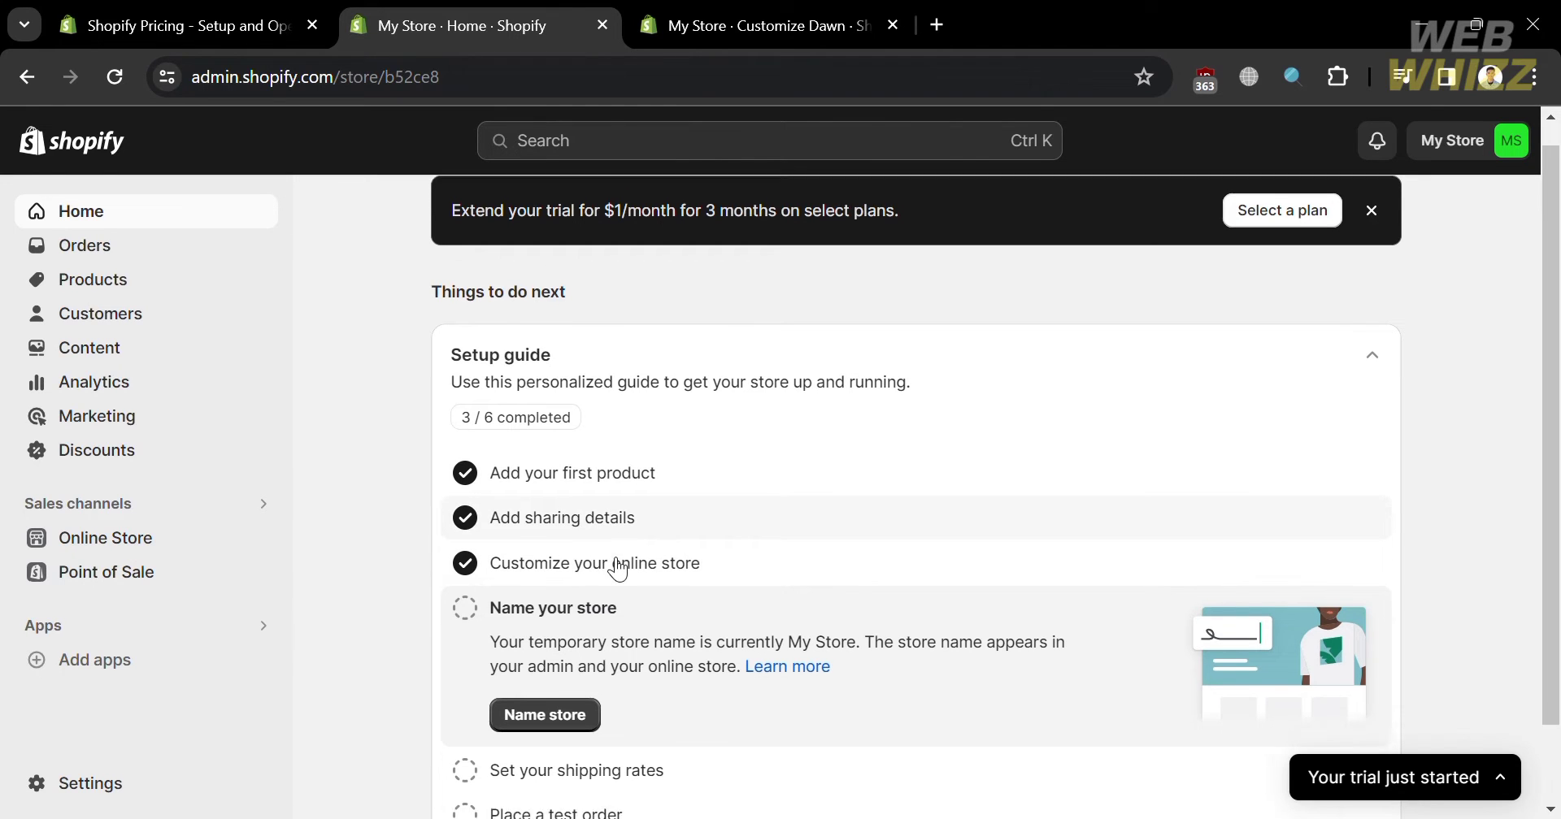
scroll(617, 569, up, 2)
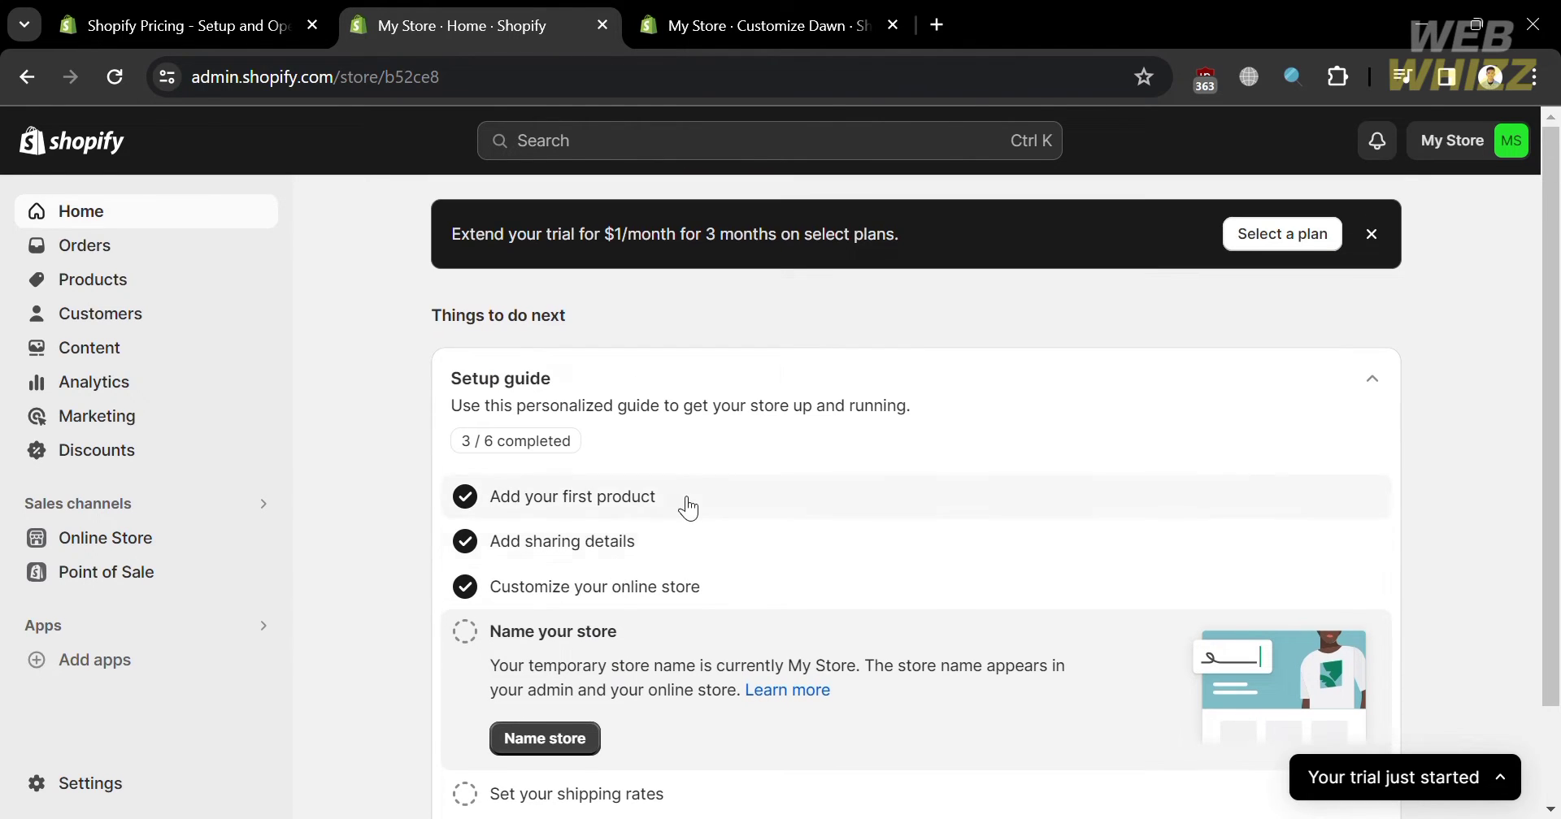
scroll(751, 587, down, 2)
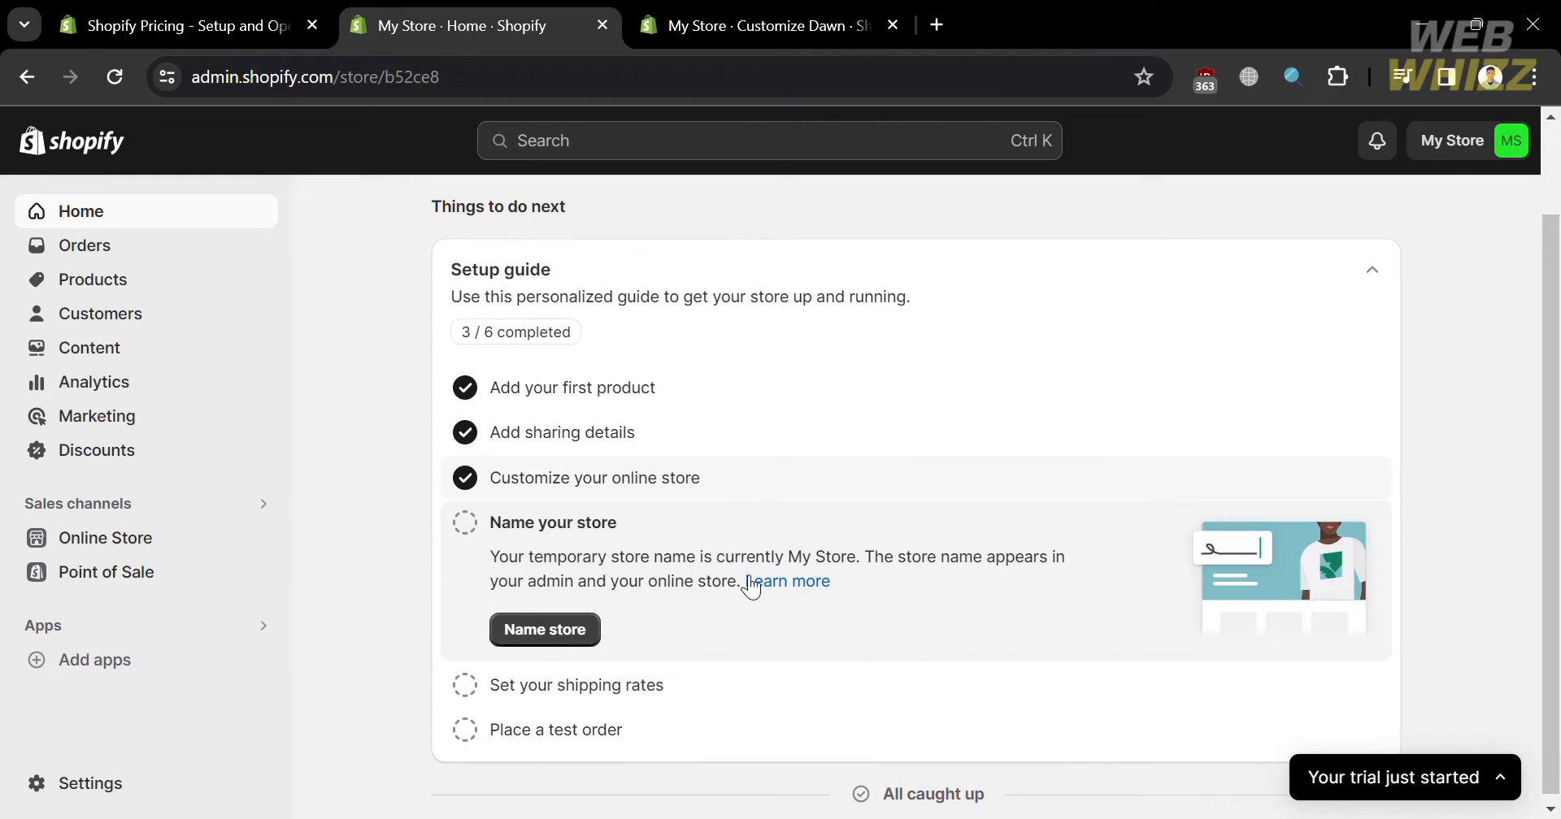
scroll(746, 579, up, 1)
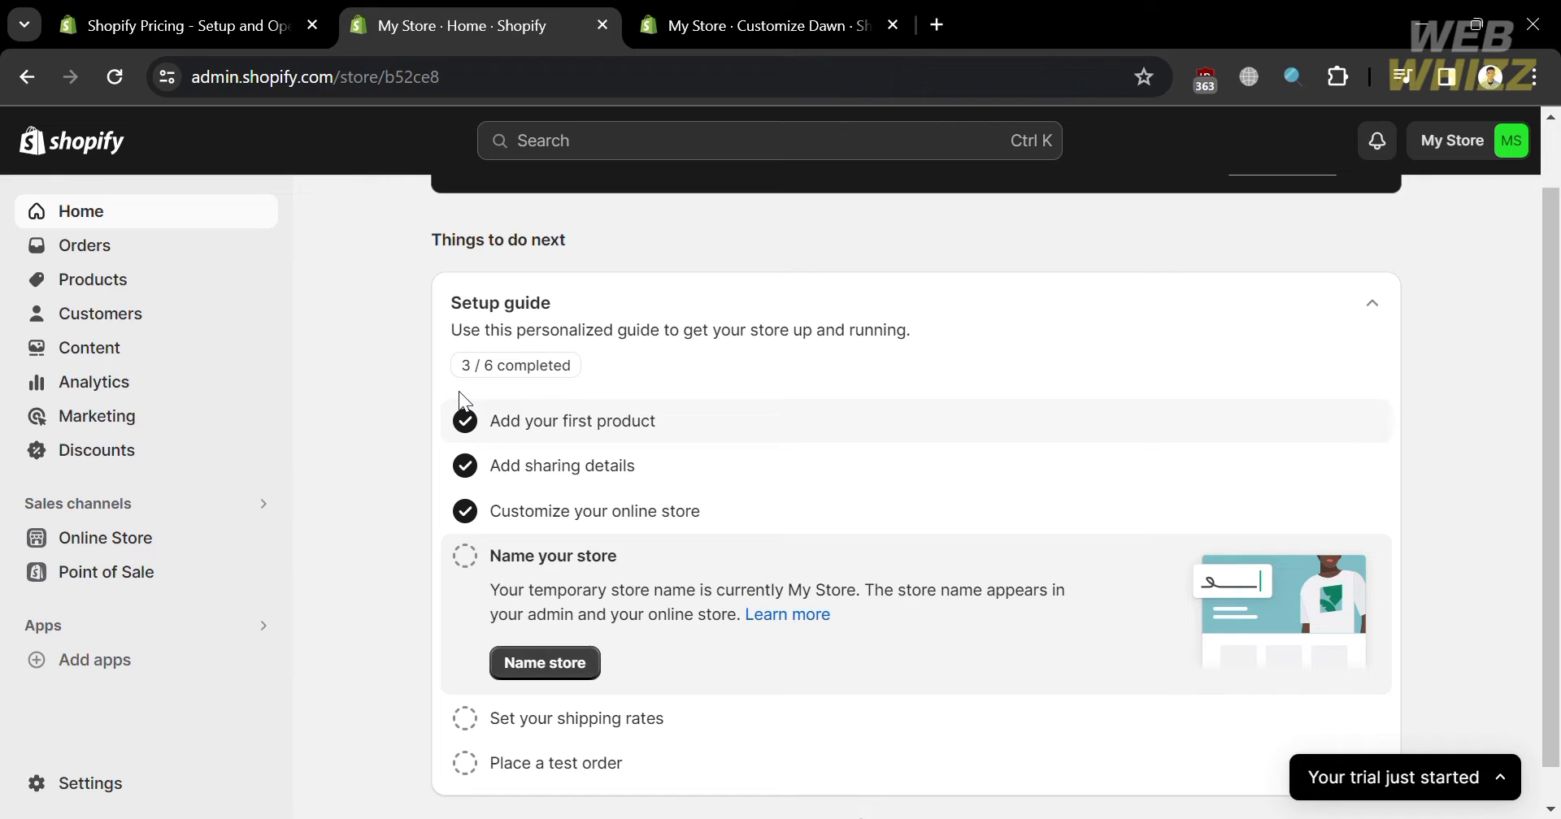
click(79, 787)
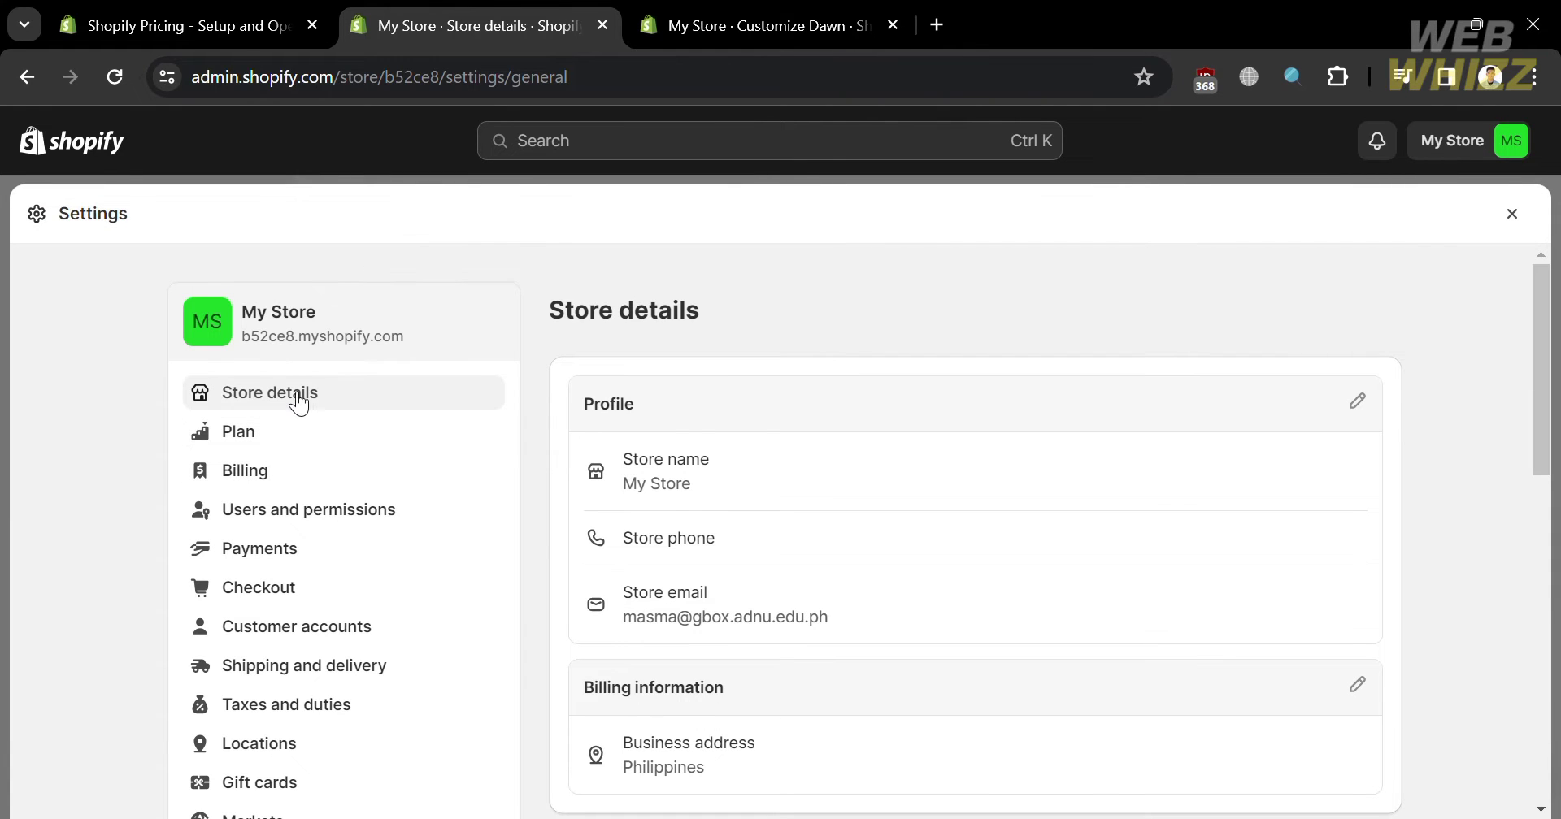
- Go from Plan to the Payments settings, where PayPal is listed as a supported method
click(344, 446)
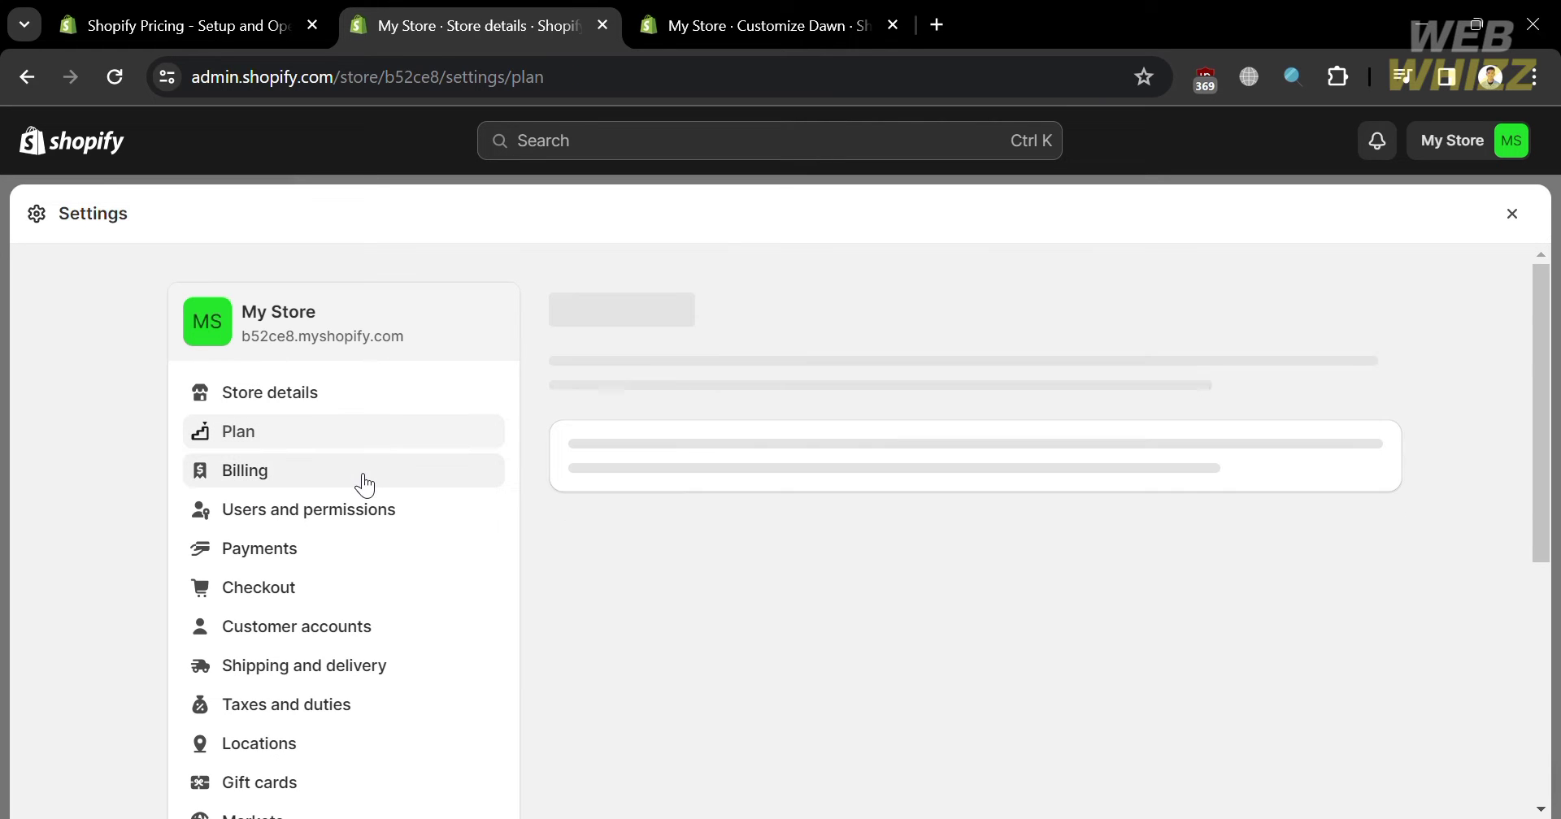
click(397, 554)
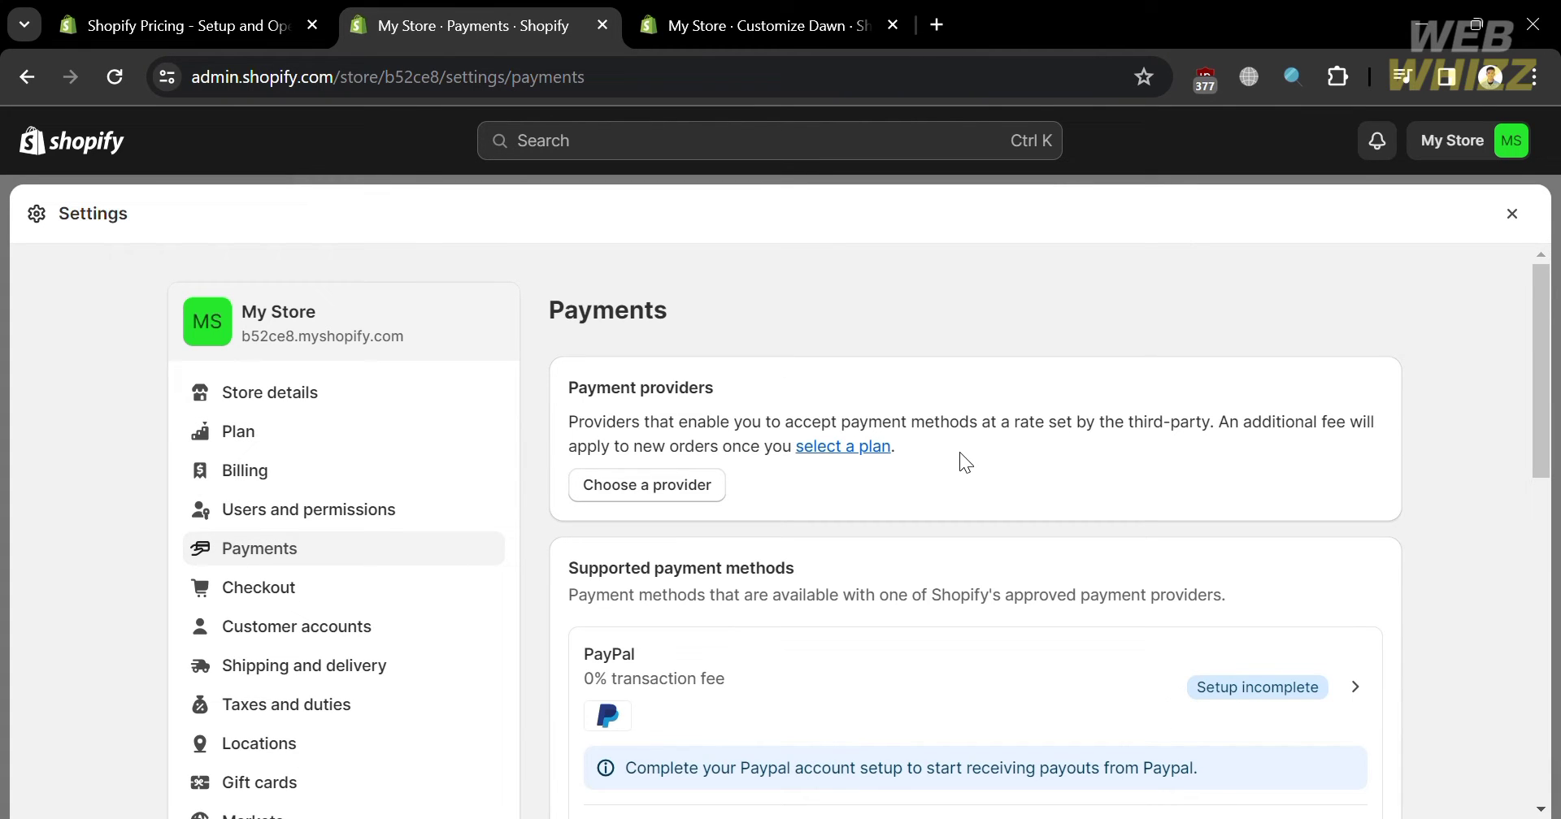
scroll(959, 463, down, 3)
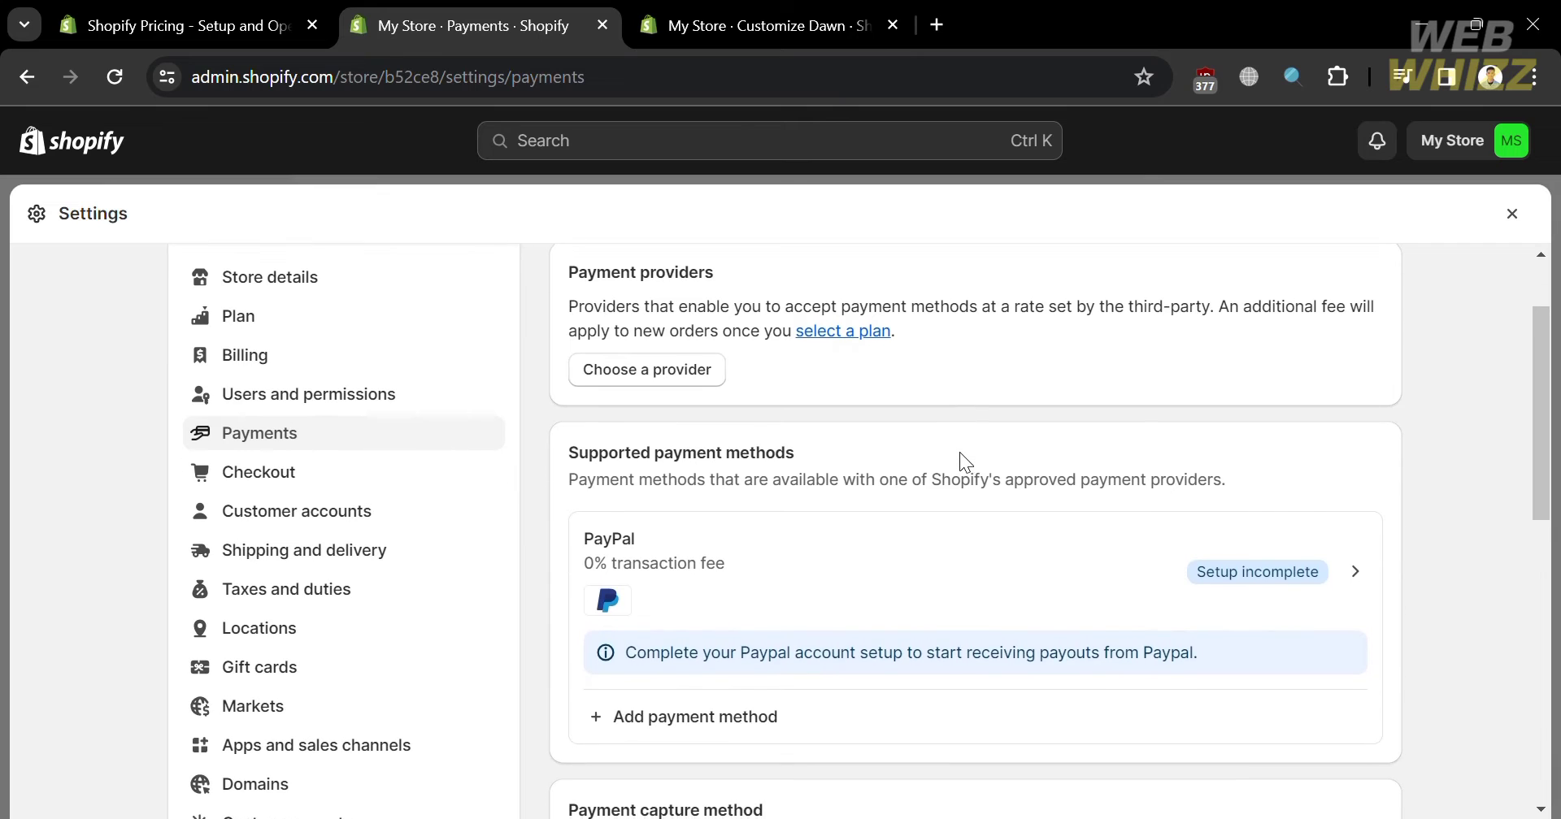
scroll(959, 462, up, 1)
scroll(959, 452, up, 1)
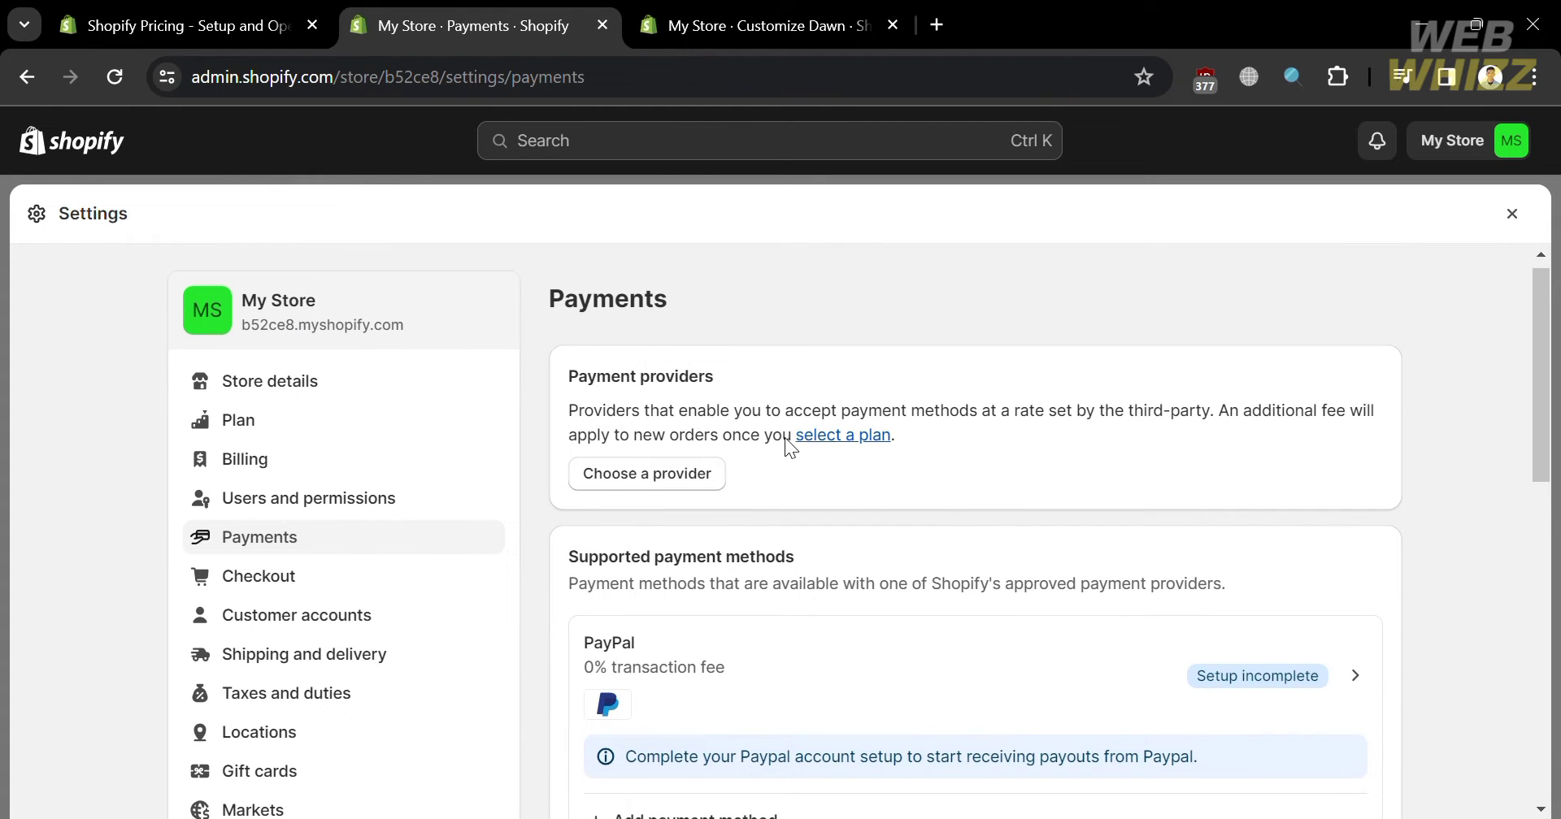
click(651, 479)
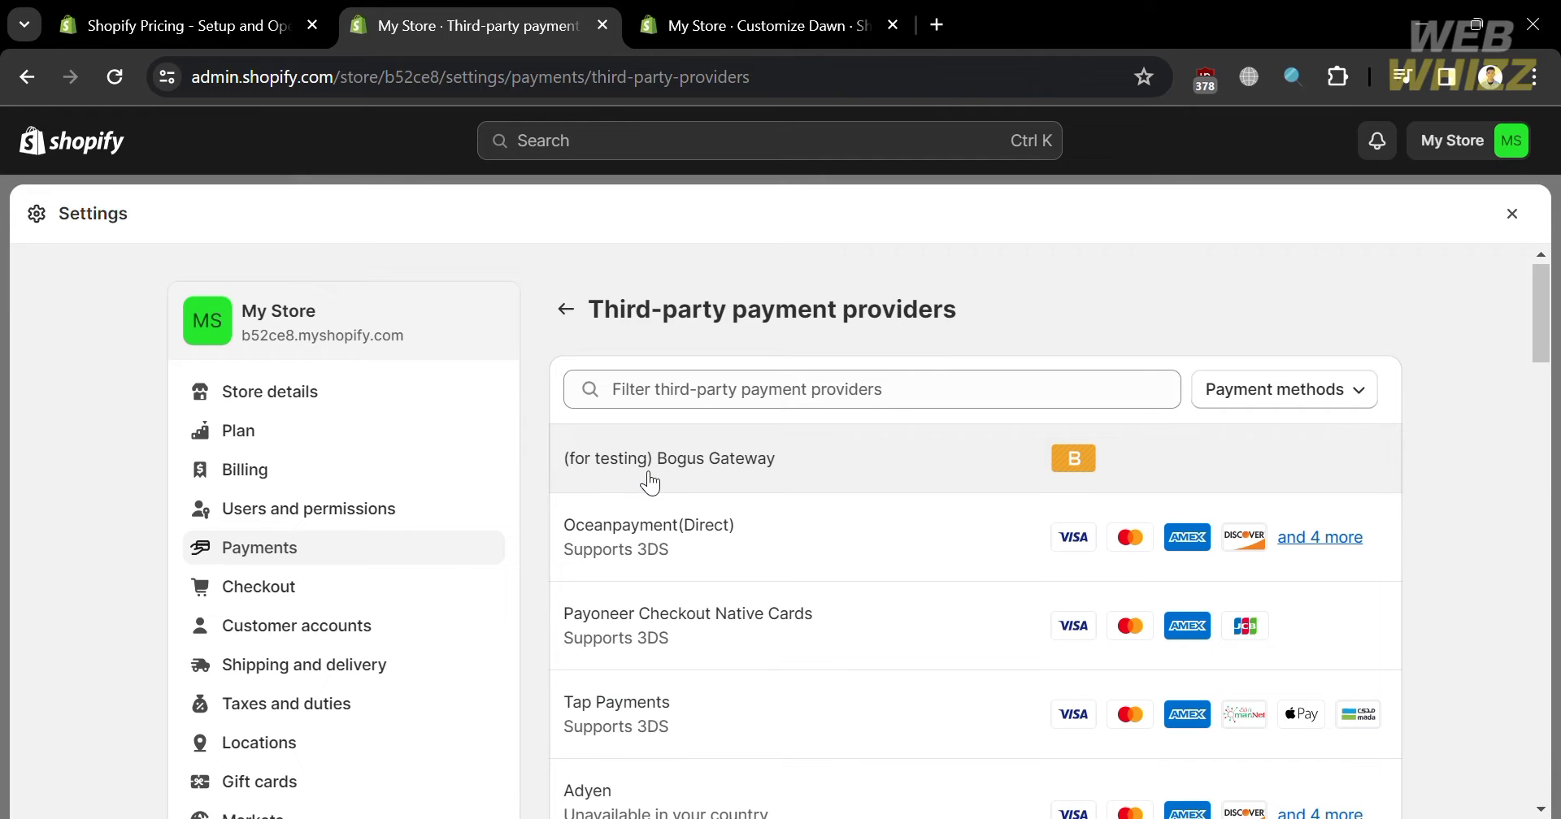
scroll(1072, 699, down, 3)
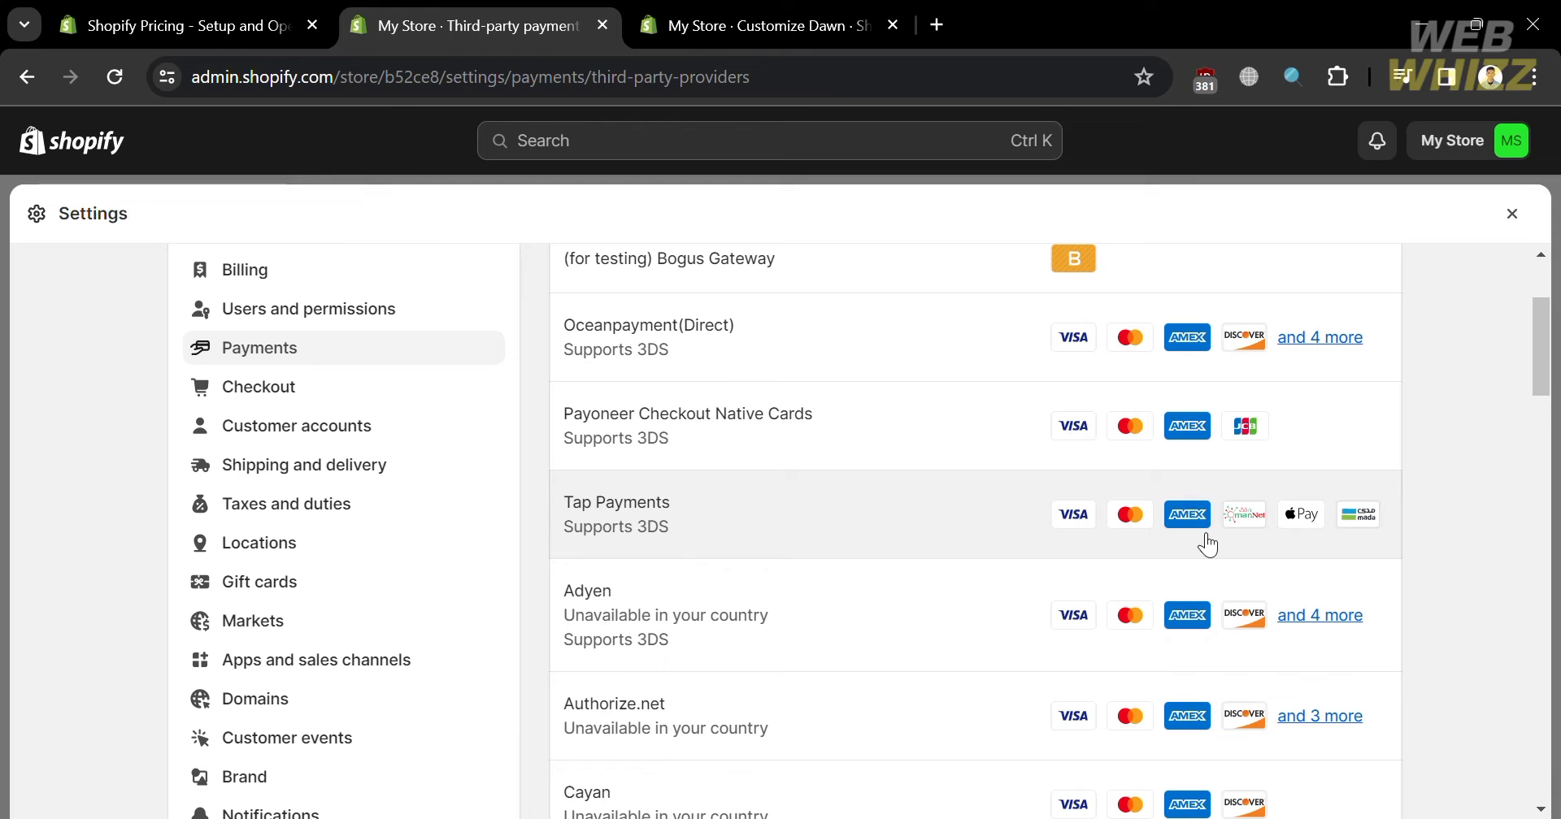
scroll(1048, 655, down, 4)
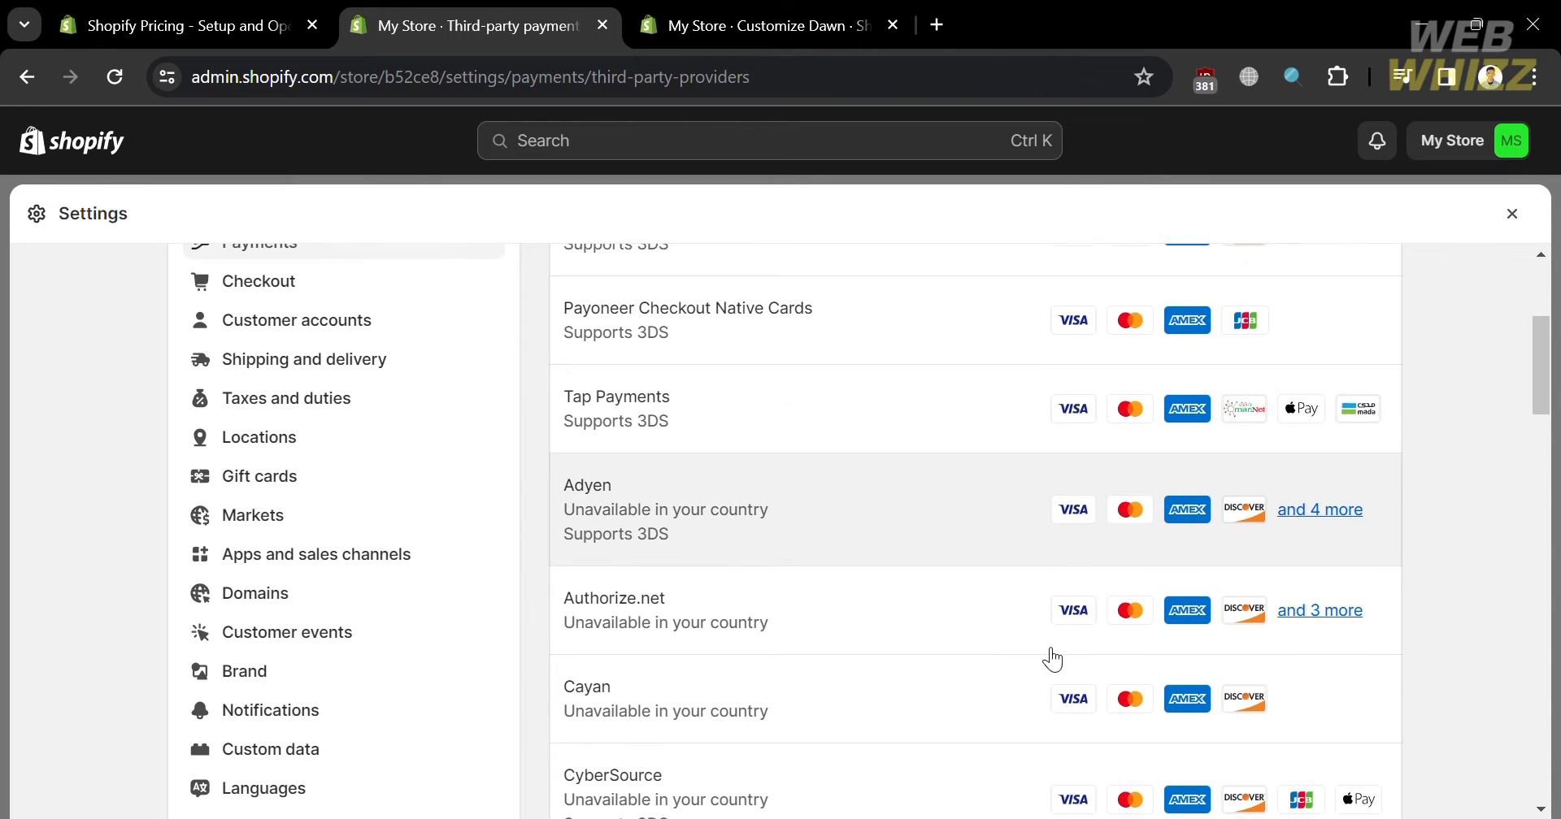
scroll(1054, 658, down, 4)
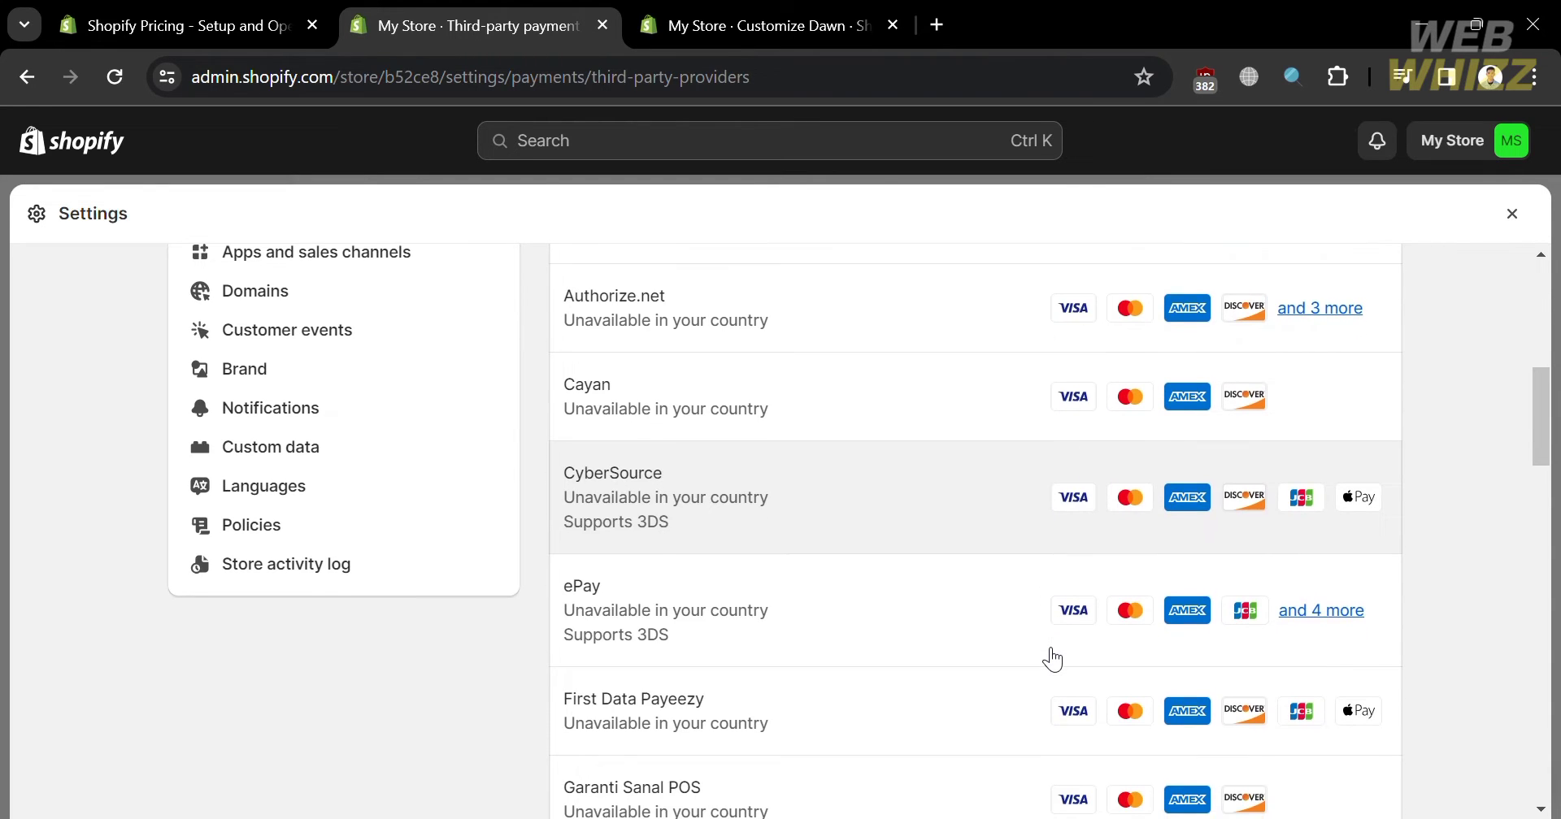
scroll(1054, 660, down, 4)
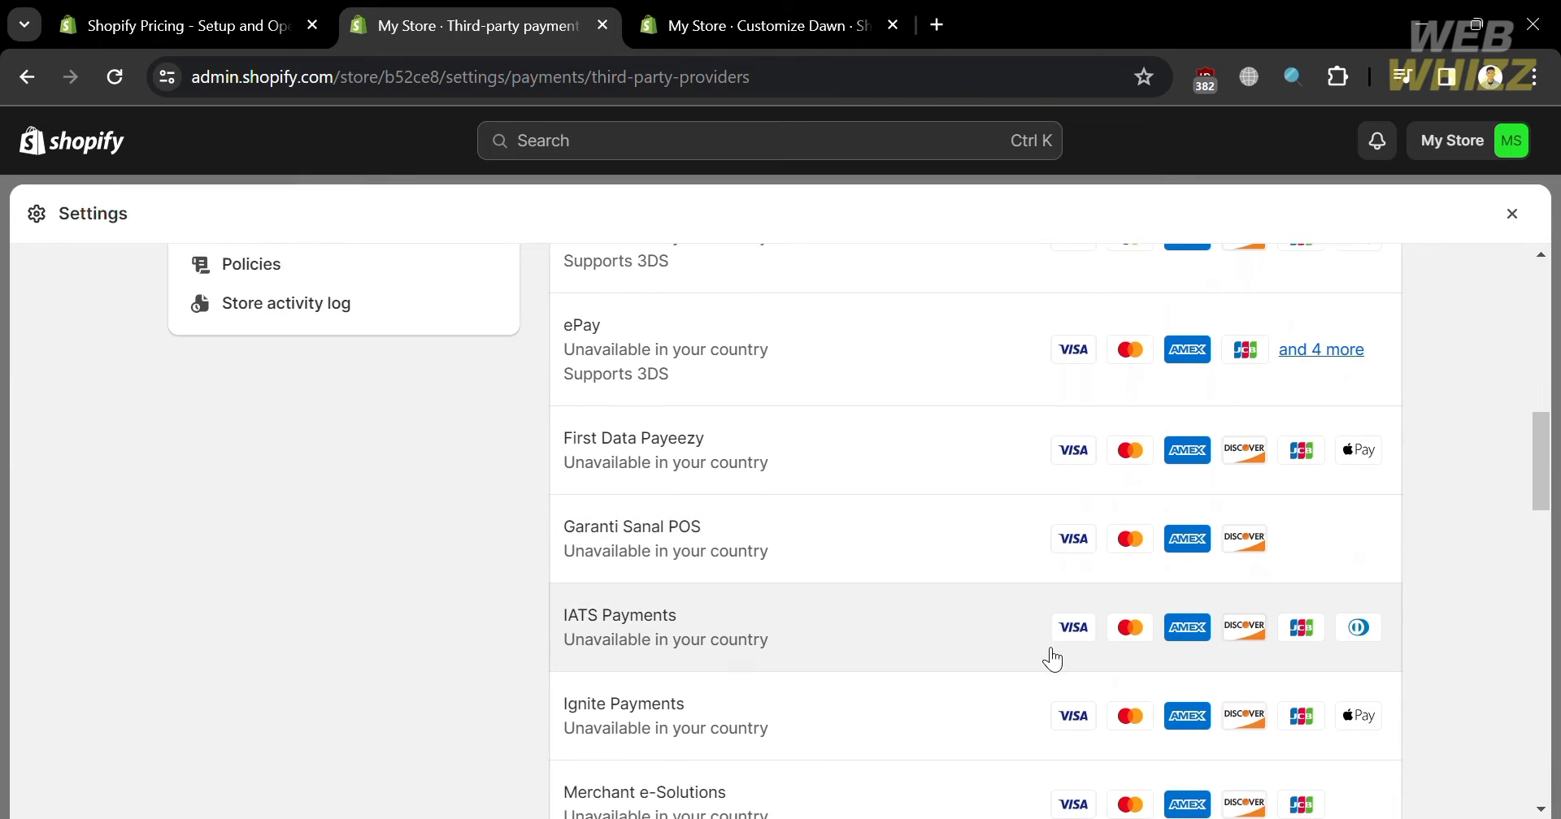
scroll(1054, 660, down, 5)
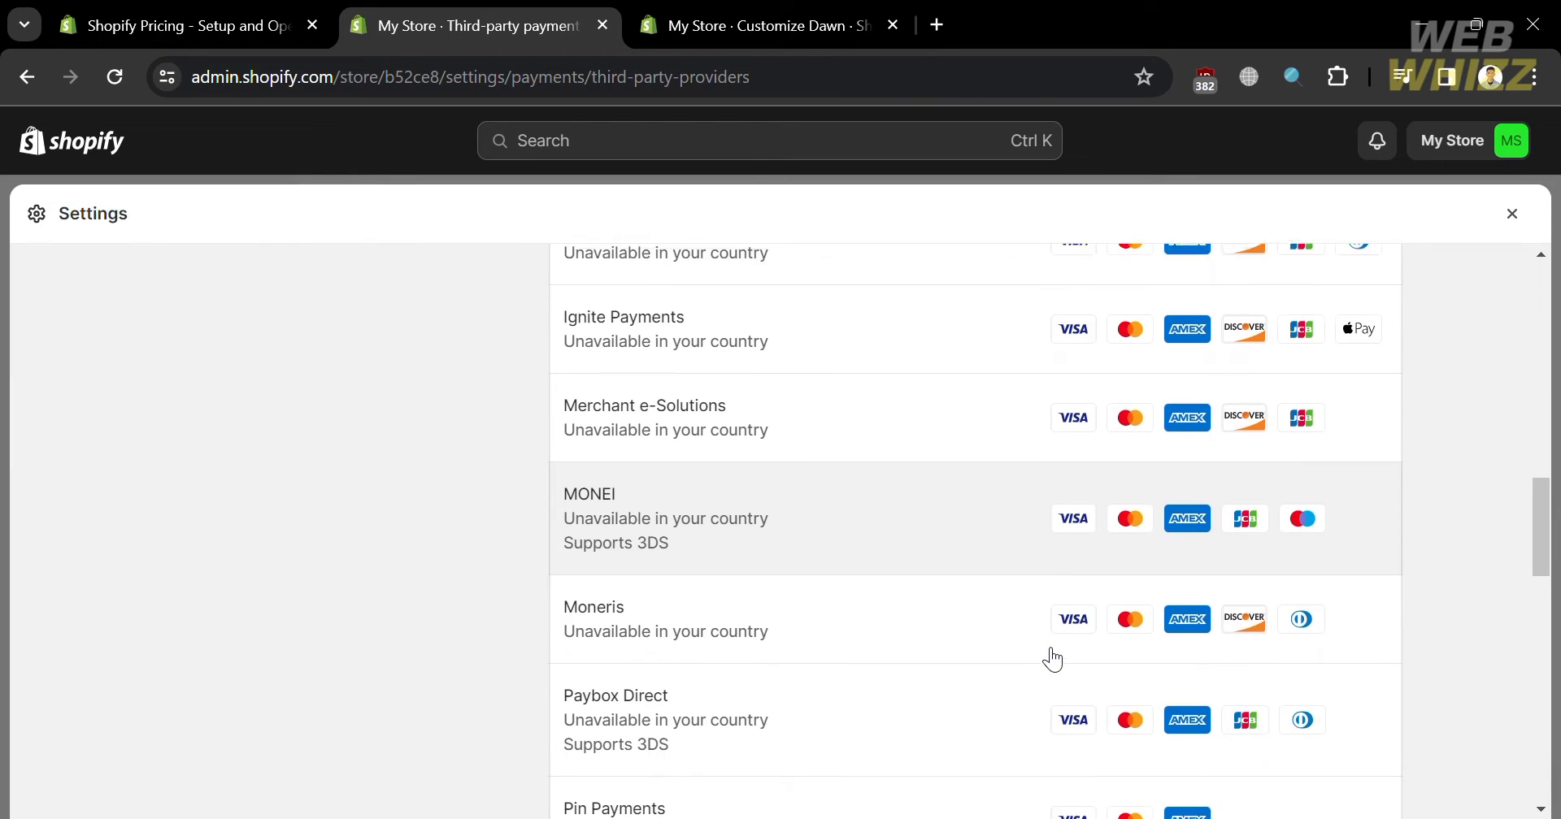
scroll(1053, 660, down, 8)
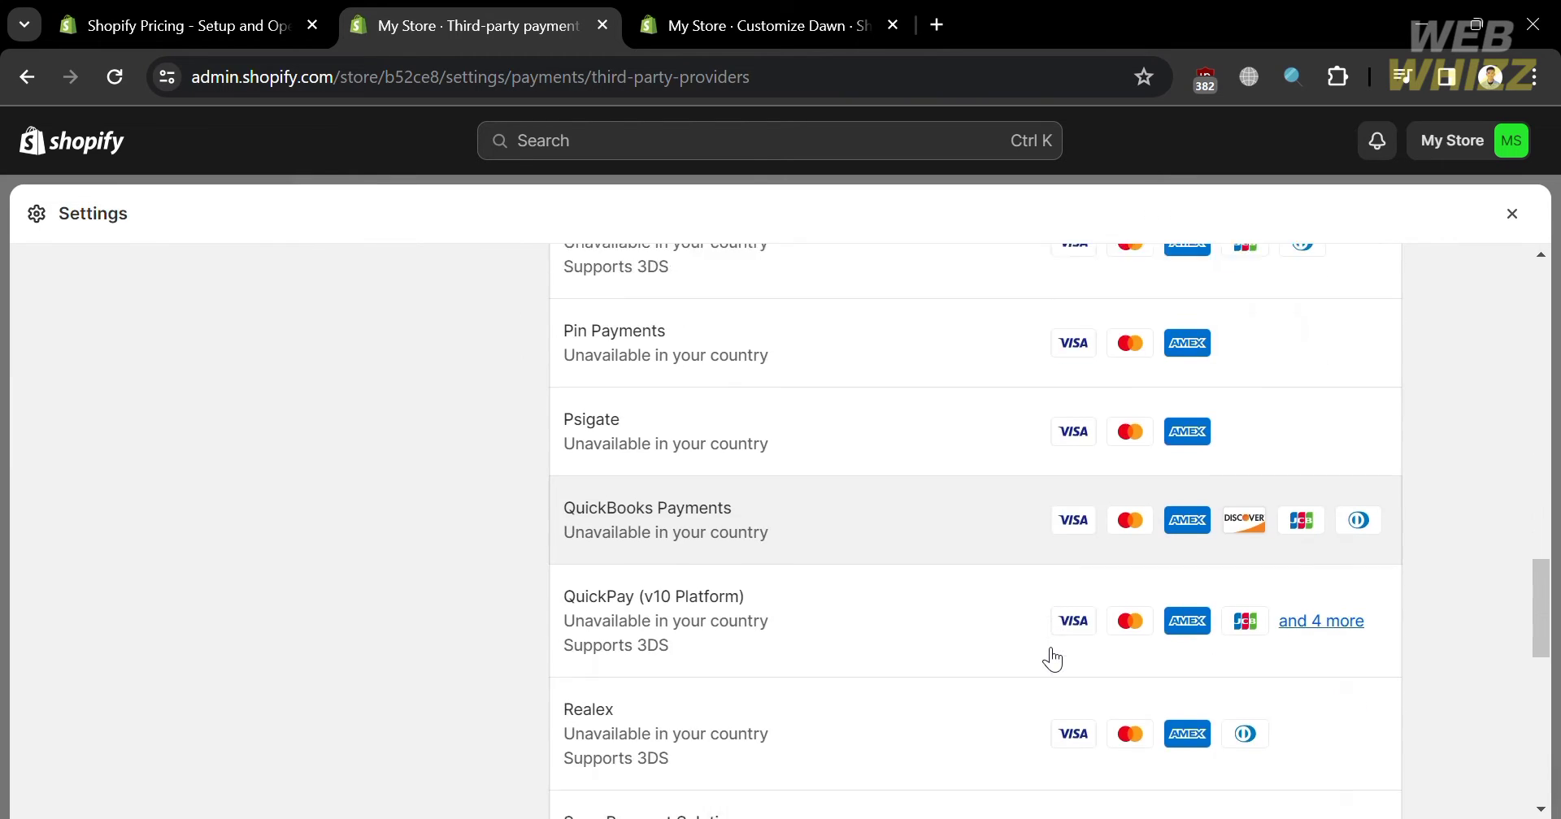
scroll(1054, 660, down, 5)
key(alt+Left)
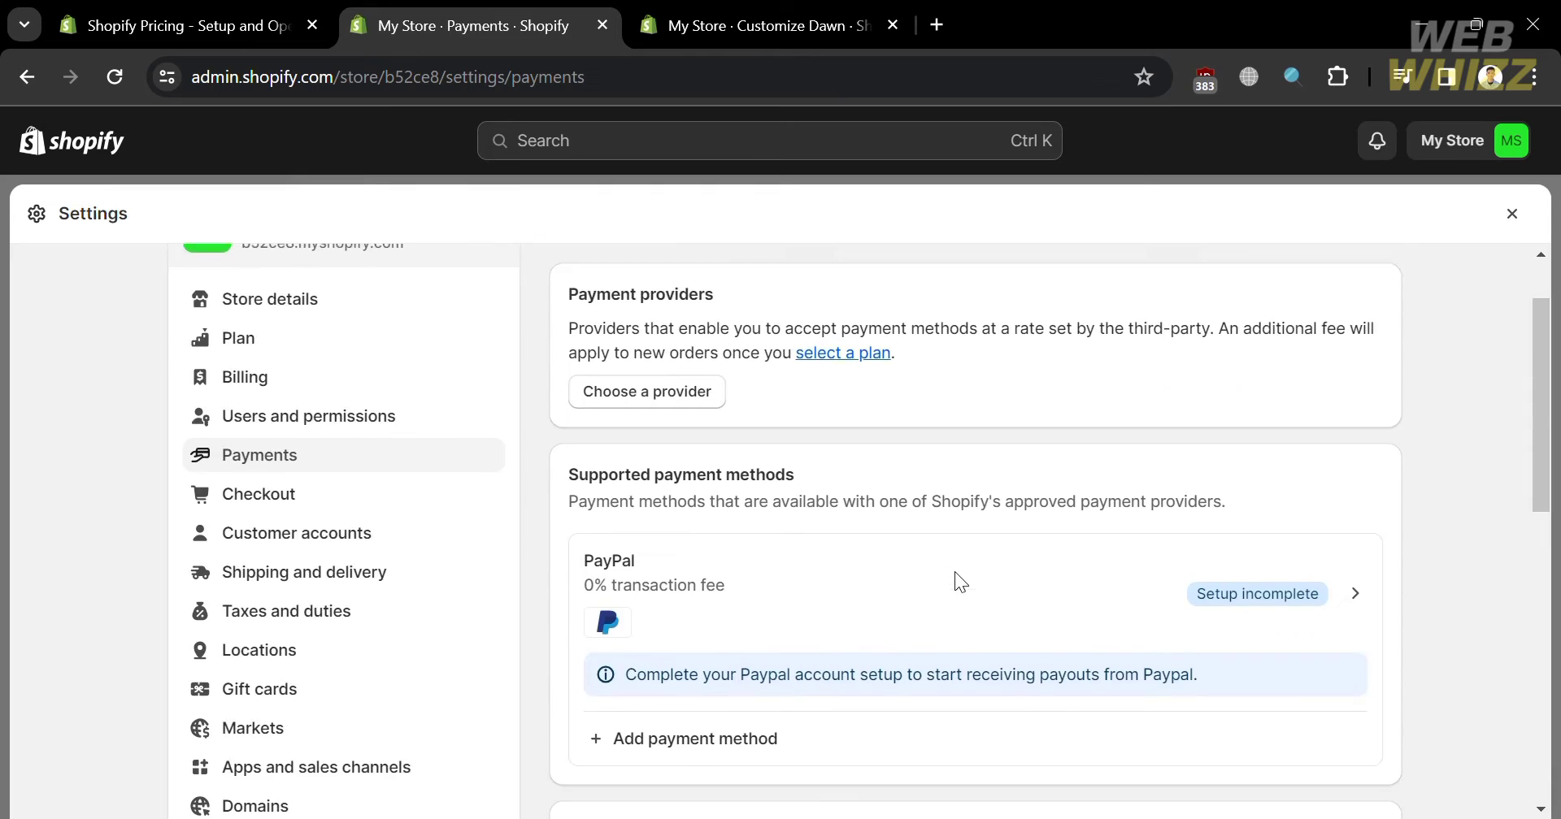
scroll(954, 572, down, 3)
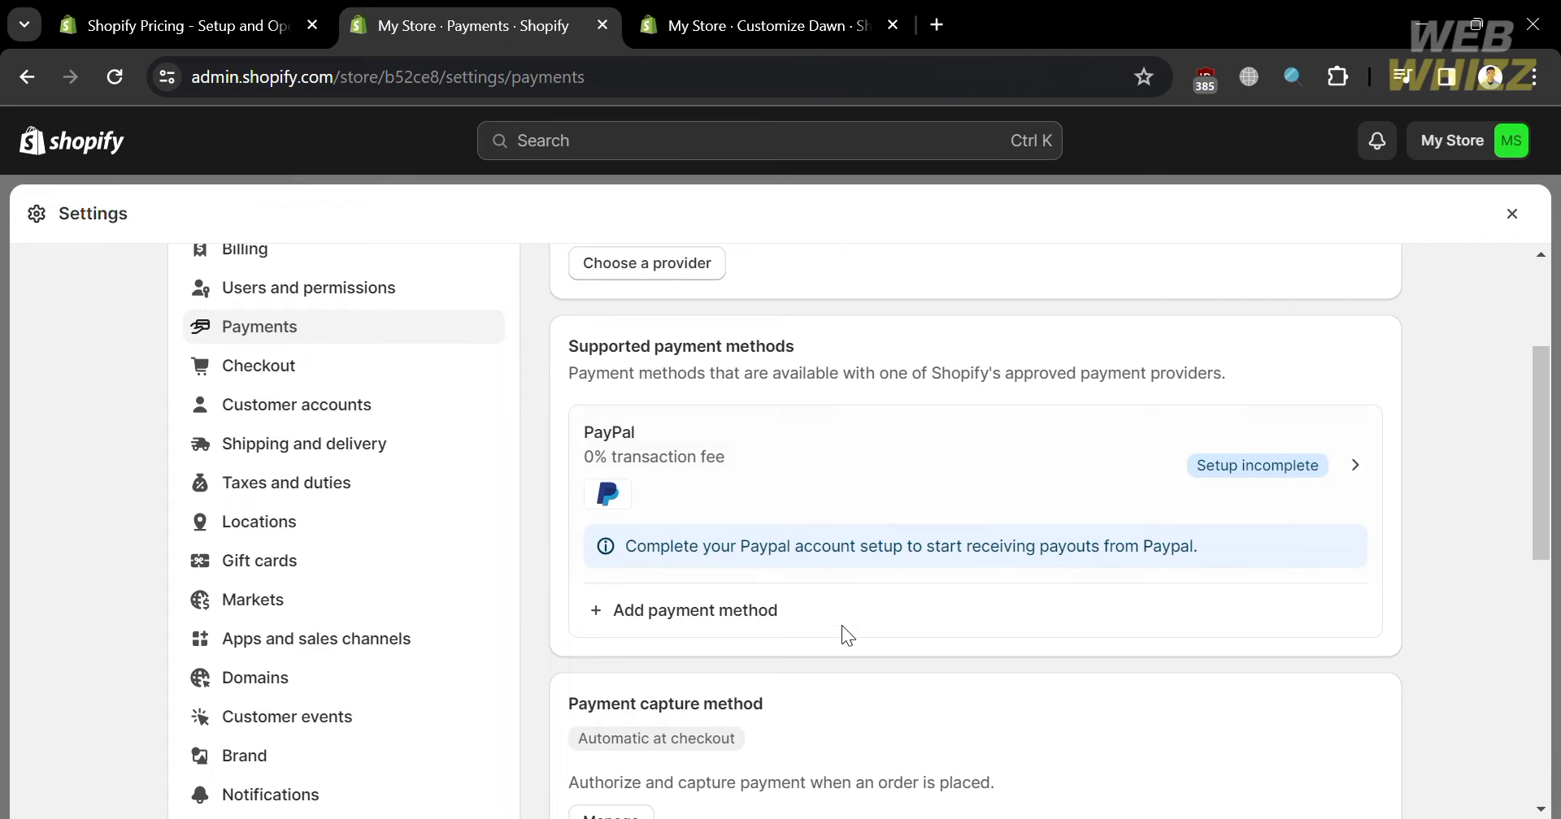
click(695, 610)
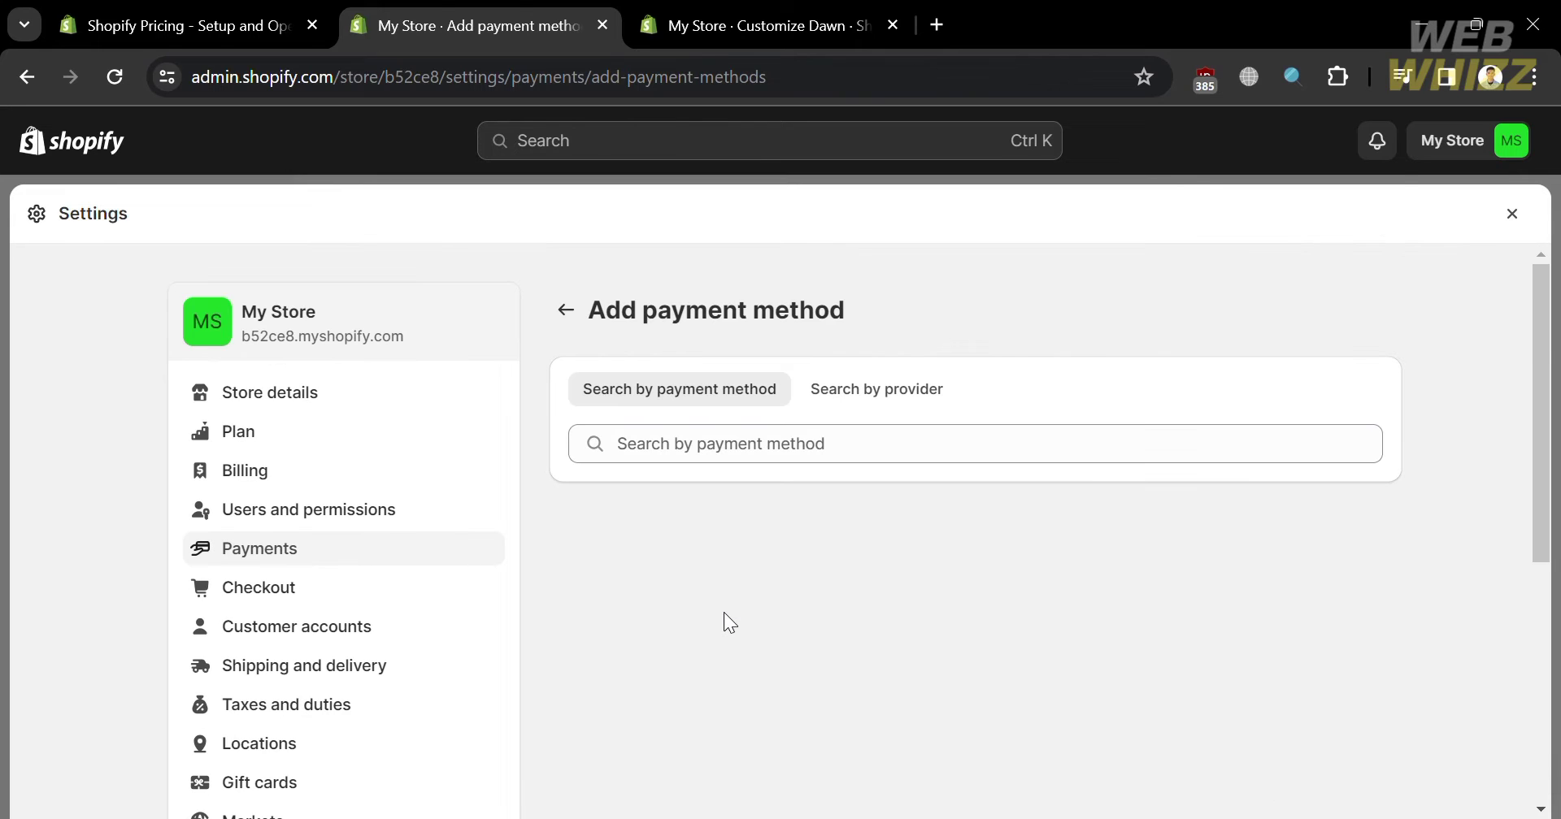
click(827, 444)
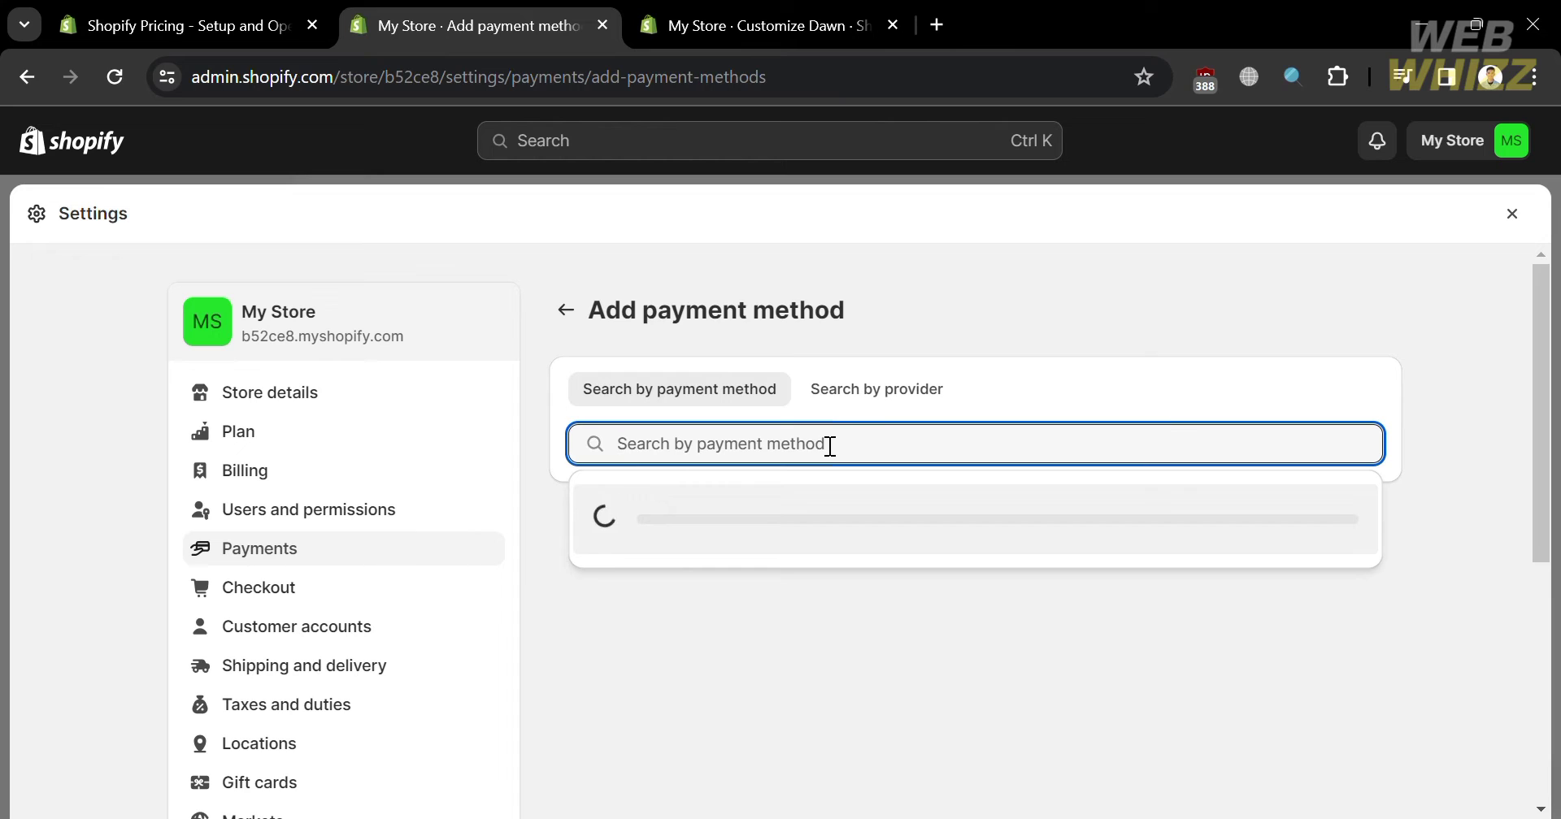
click(576, 317)
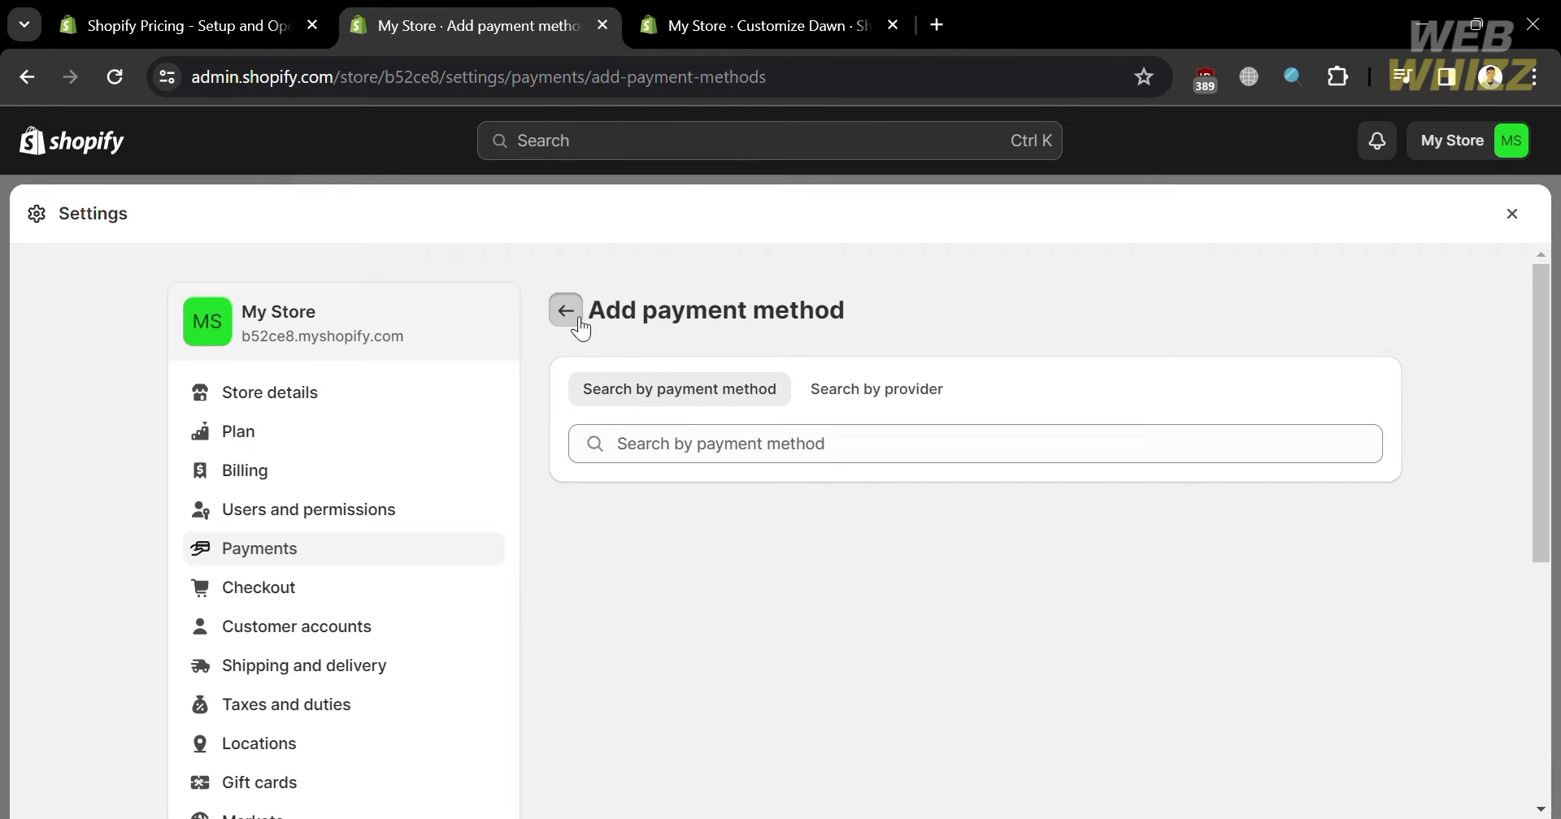
scroll(1111, 599, down, 6)
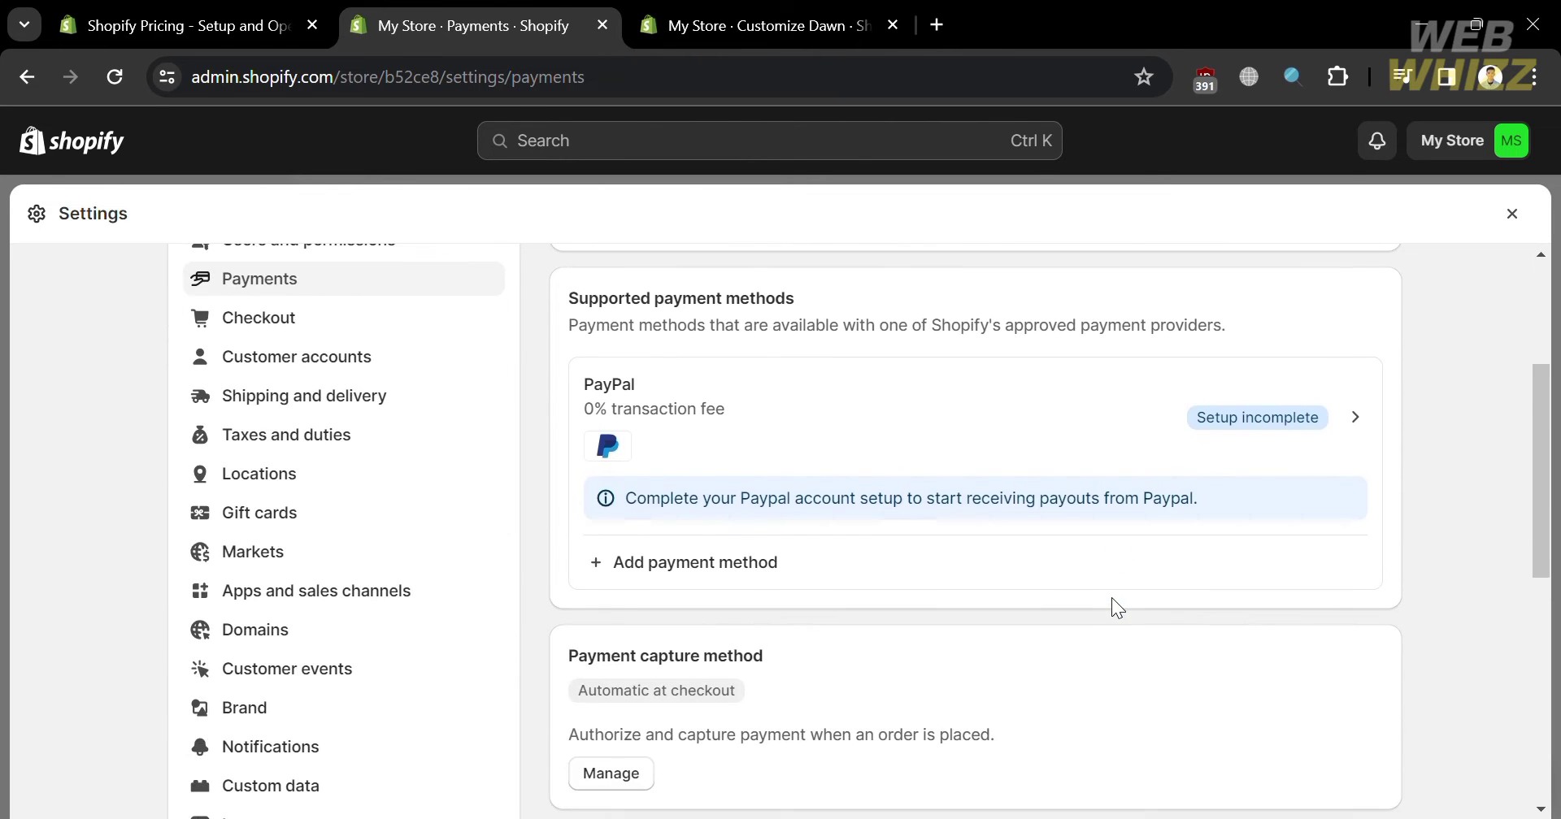
scroll(1117, 608, down, 1)
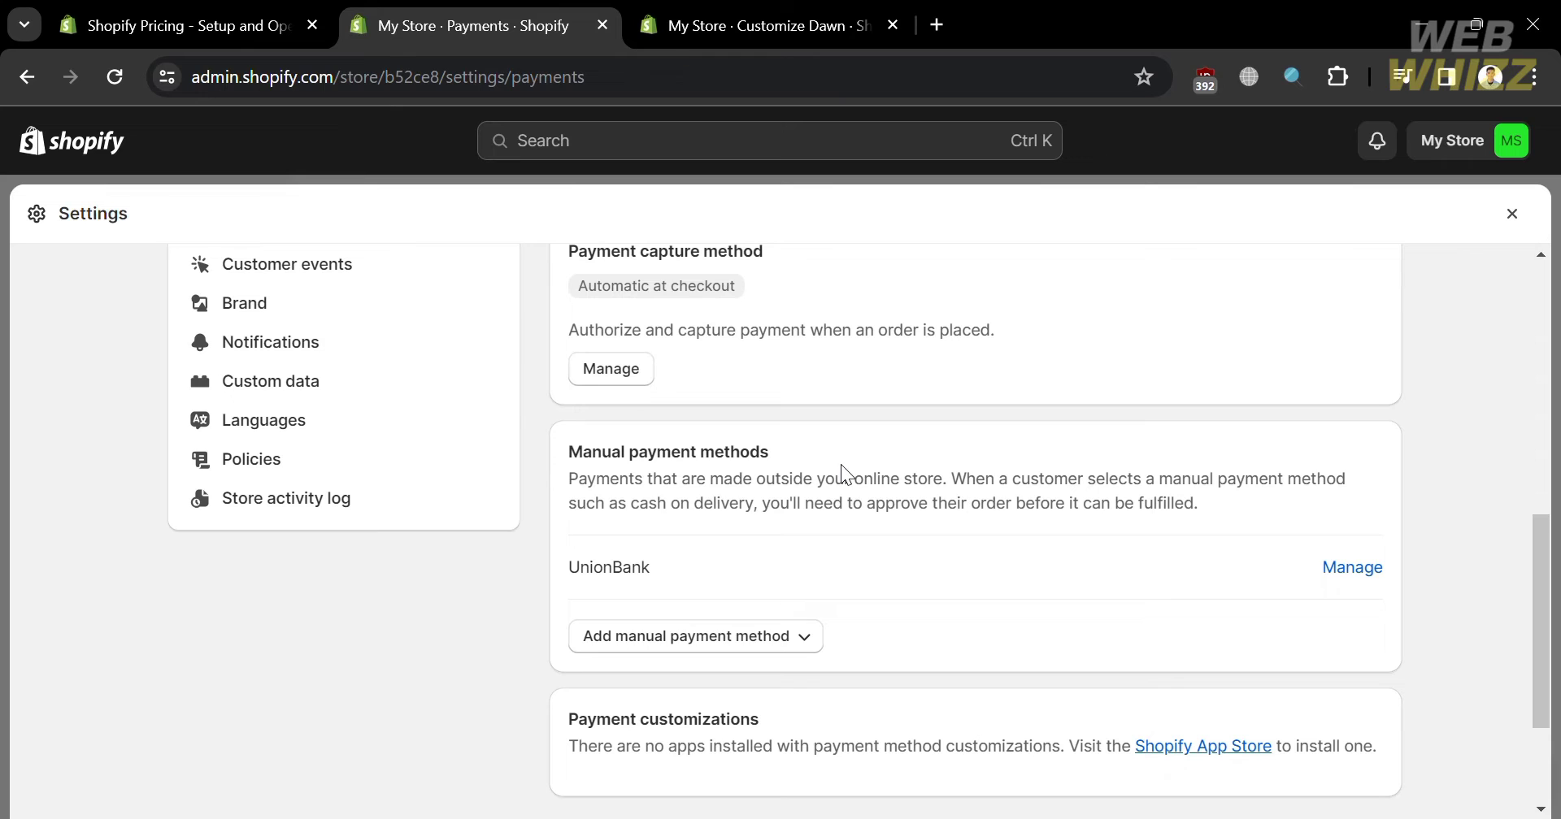
- Change the payment capture method to Manually and save it
click(640, 376)
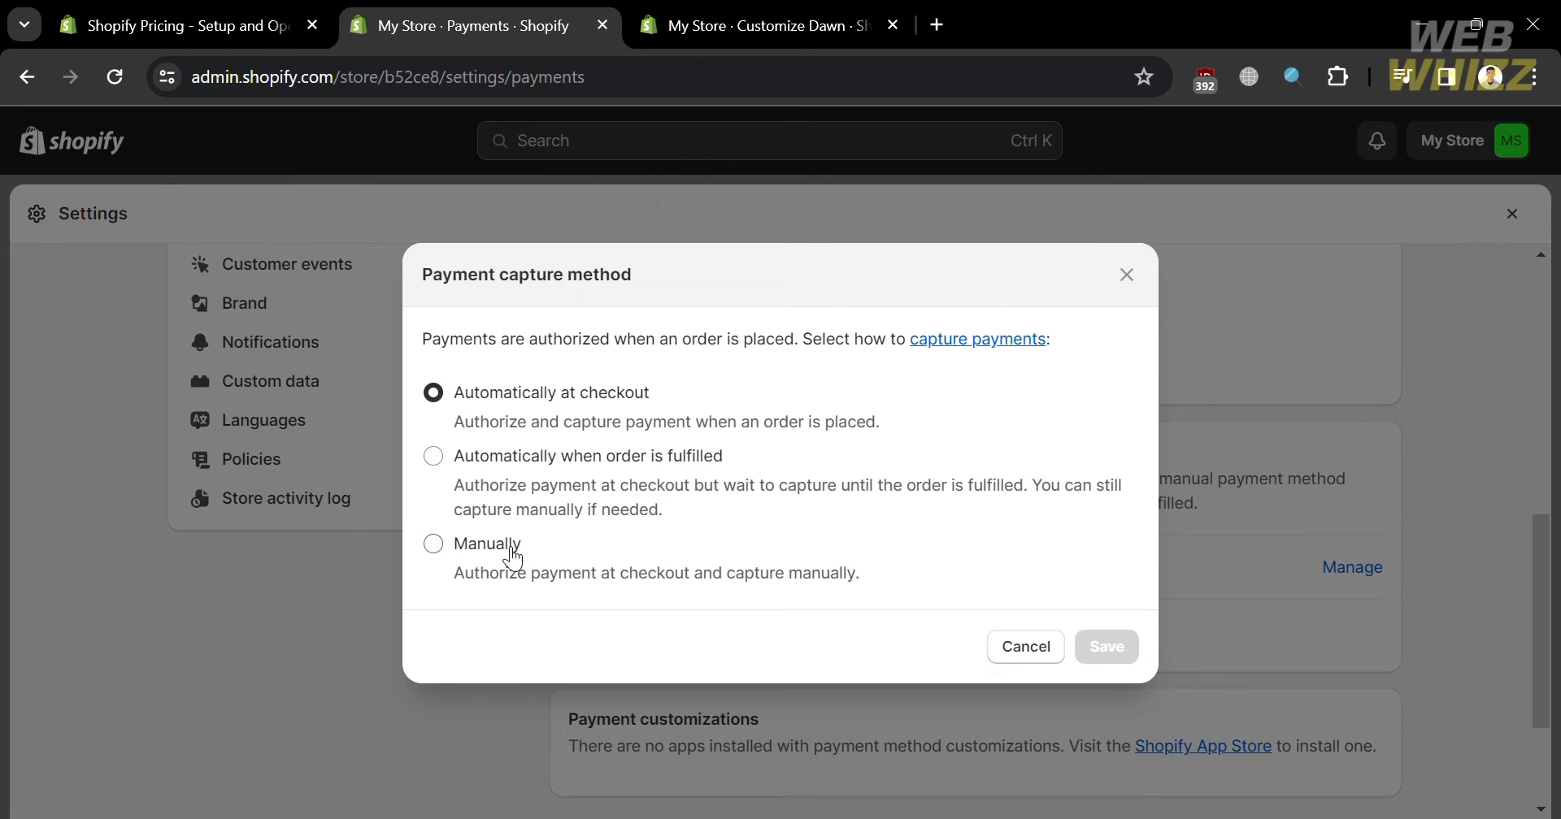
click(436, 544)
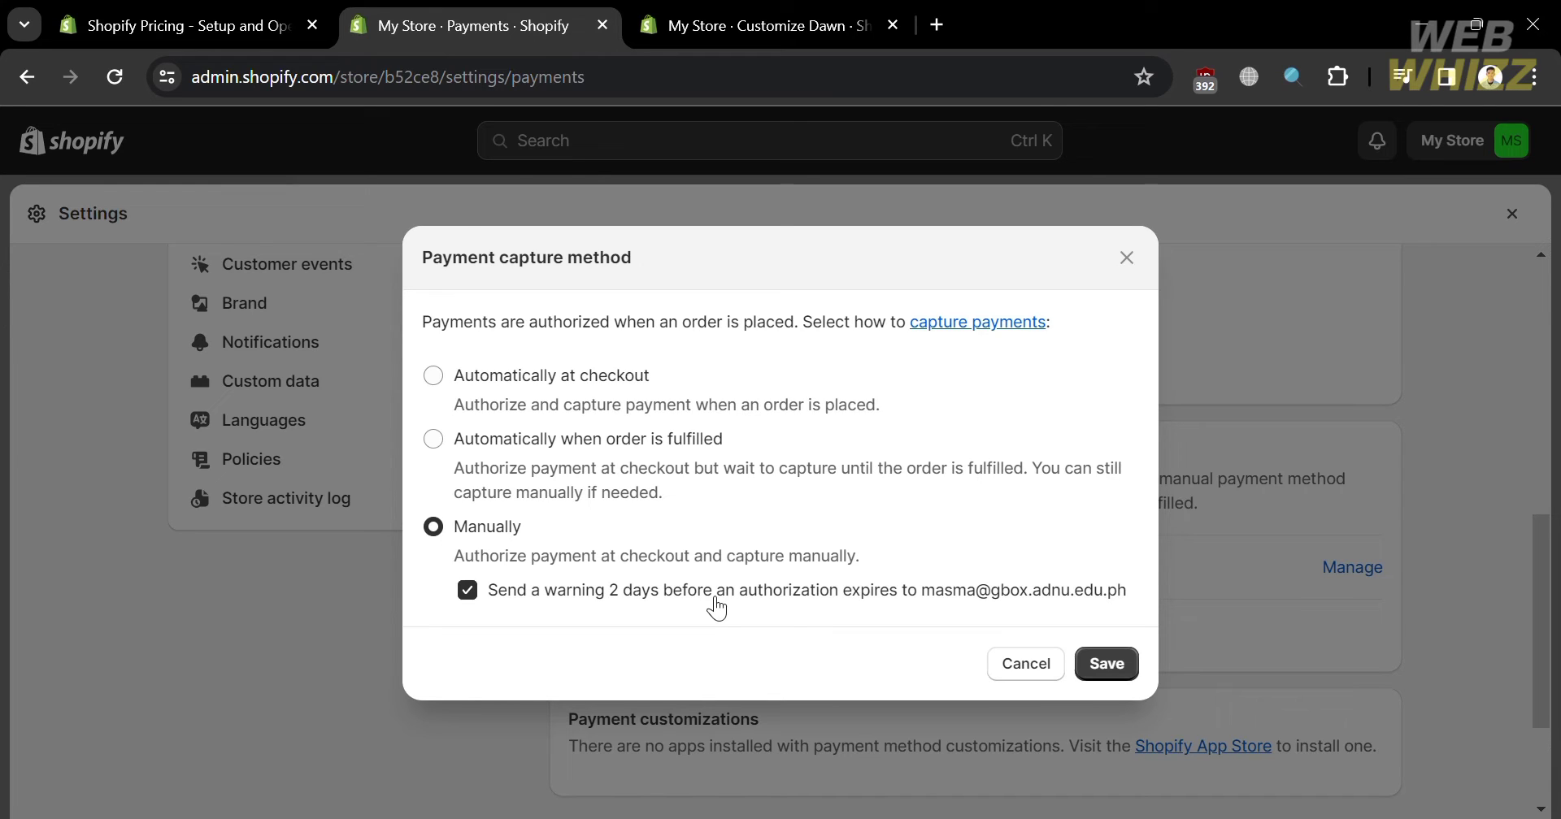
click(1116, 678)
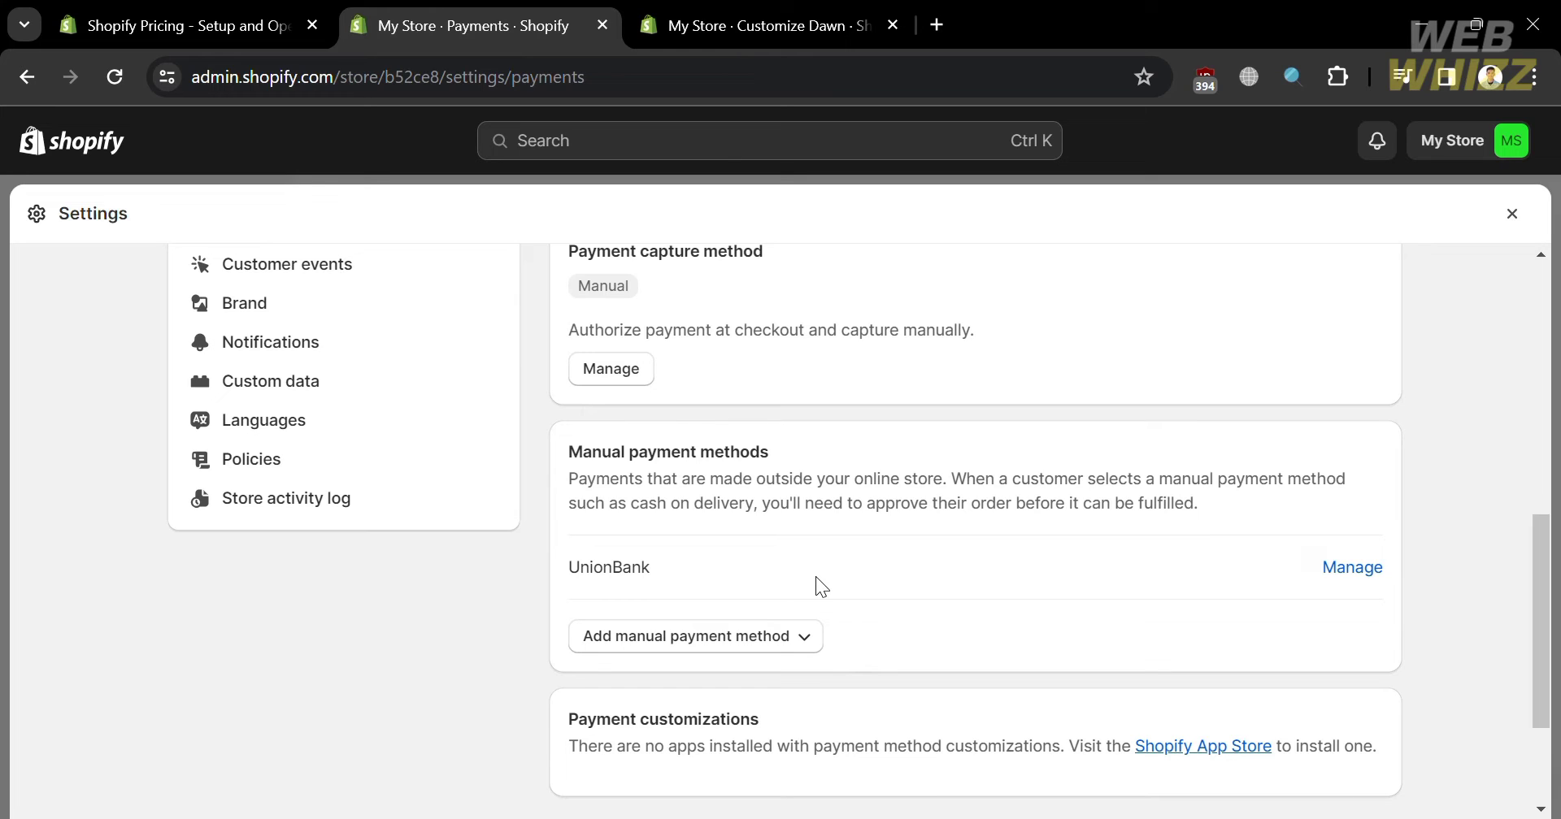
click(776, 651)
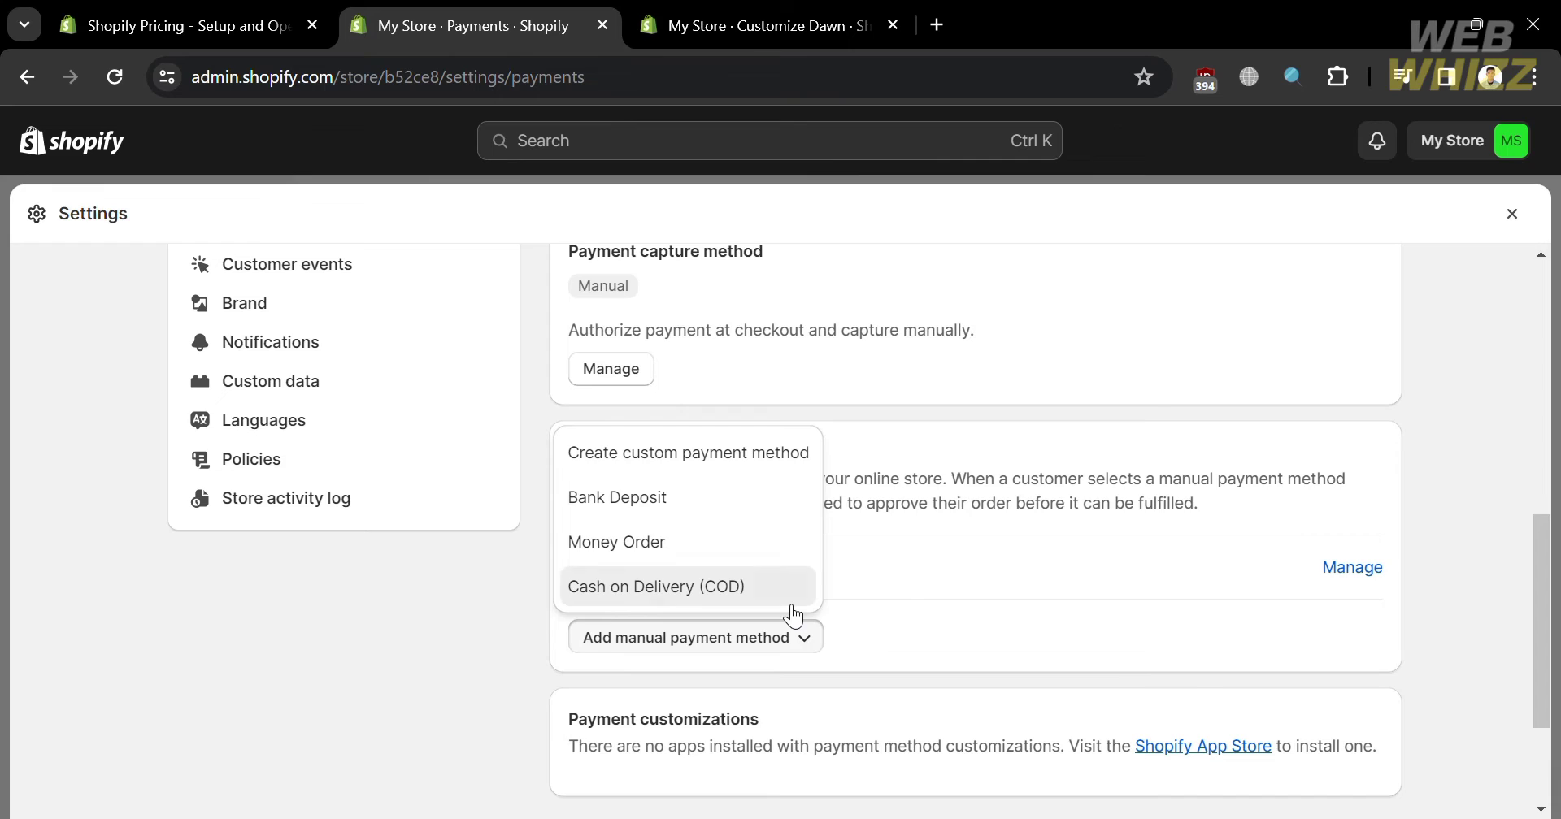
- Choose Cash on Delivery (COD) and enter 'COD' as its additional details
click(795, 614)
click(773, 335)
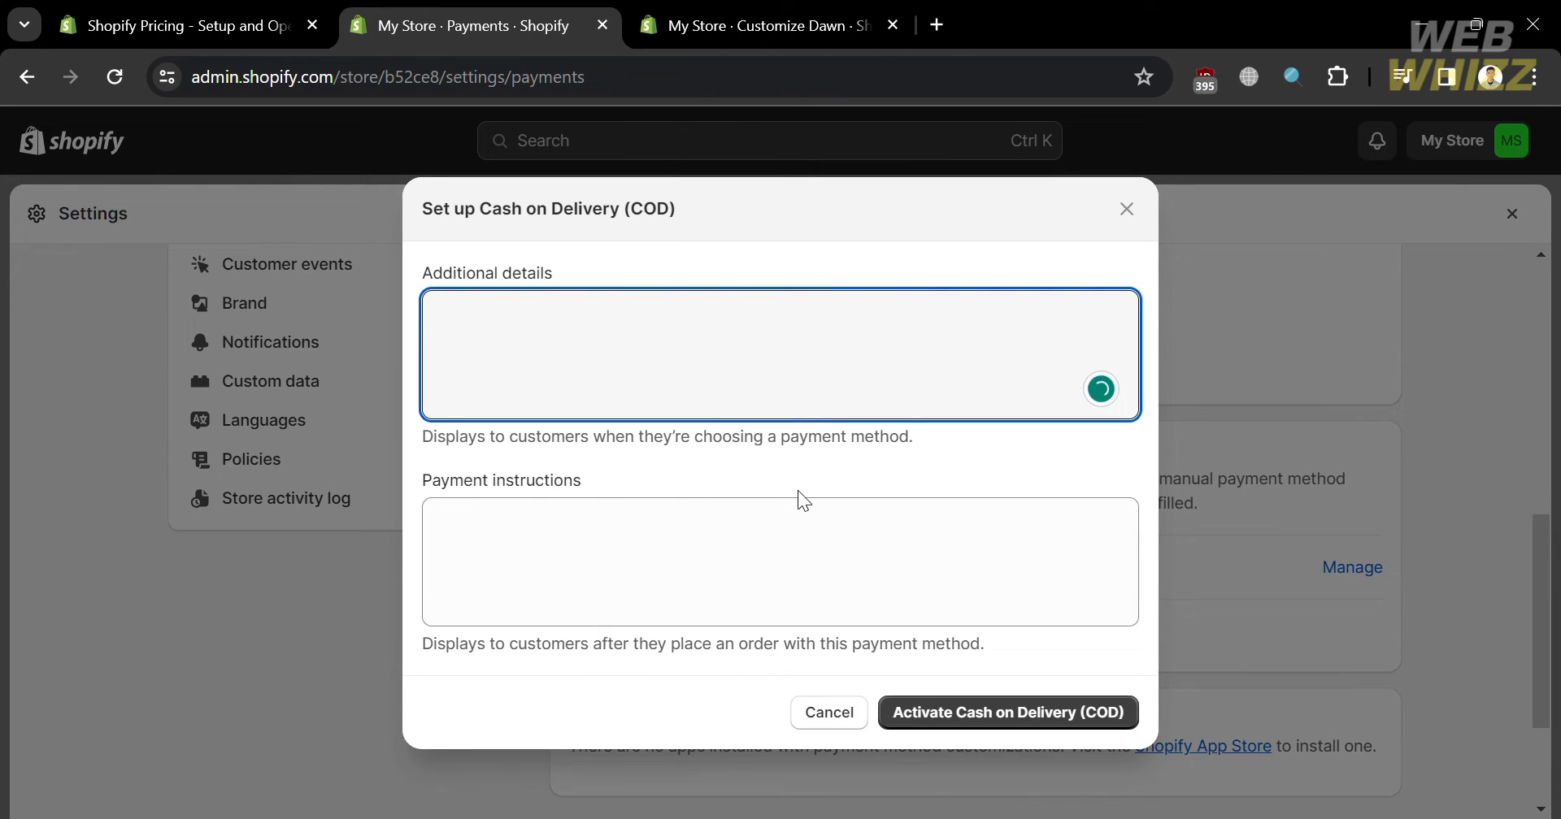
text(CA)
key(BackSpace)
text(OD)
- Enter 'Cash on Delivery' as the payment instructions and activate the COD method
click(795, 543)
text(Cash on De)
key(BackSpace)
key(BackSpace)
key(BackSpace)
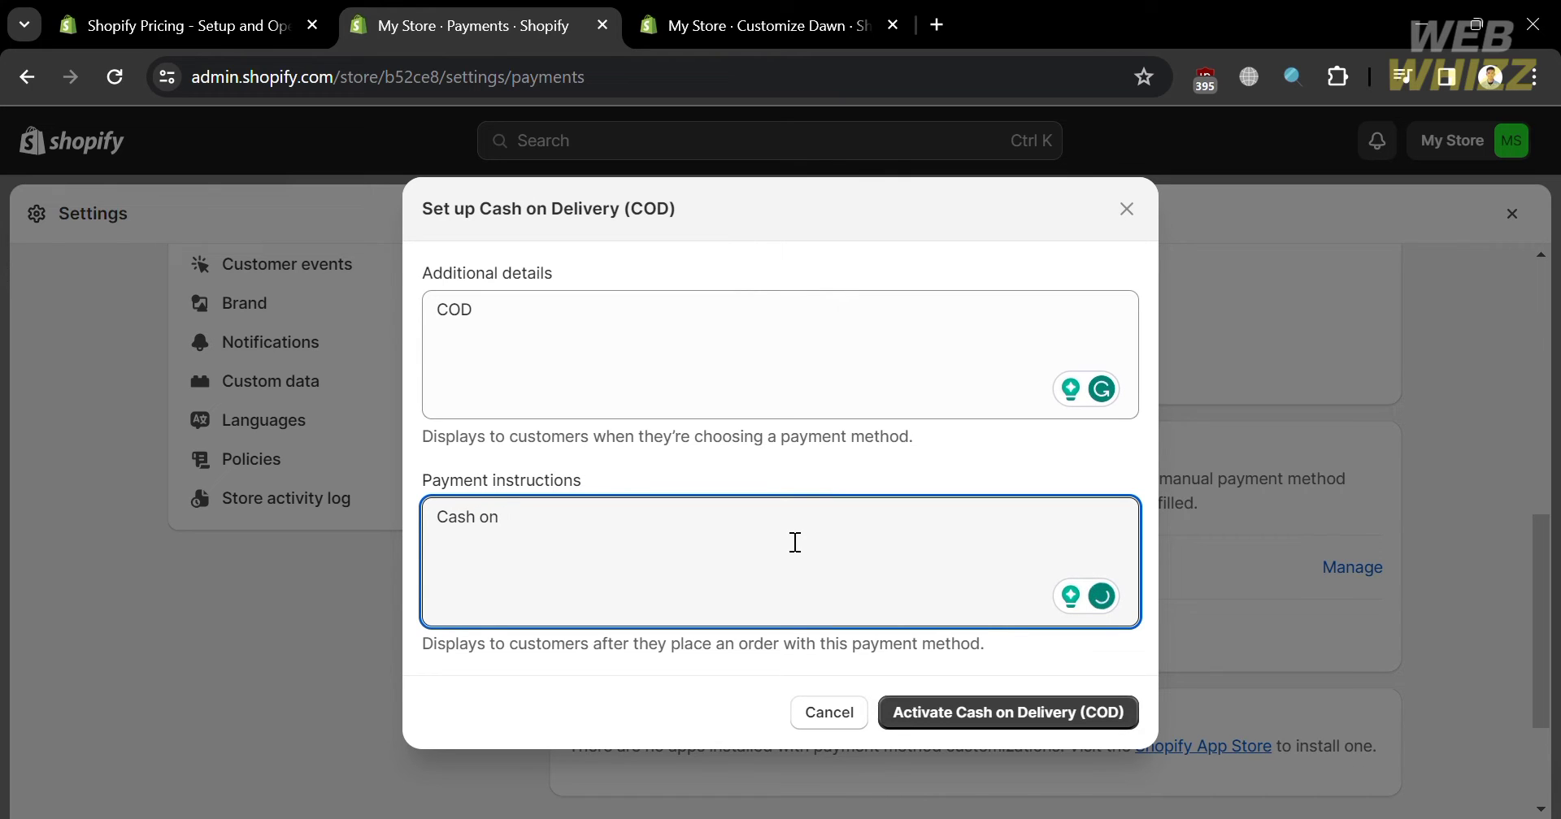
key(BackSpace)
key(BackSpace)
text(On)
key(BackSpace)
key(BackSpace)
text(on Delivery)
click(650, 339)
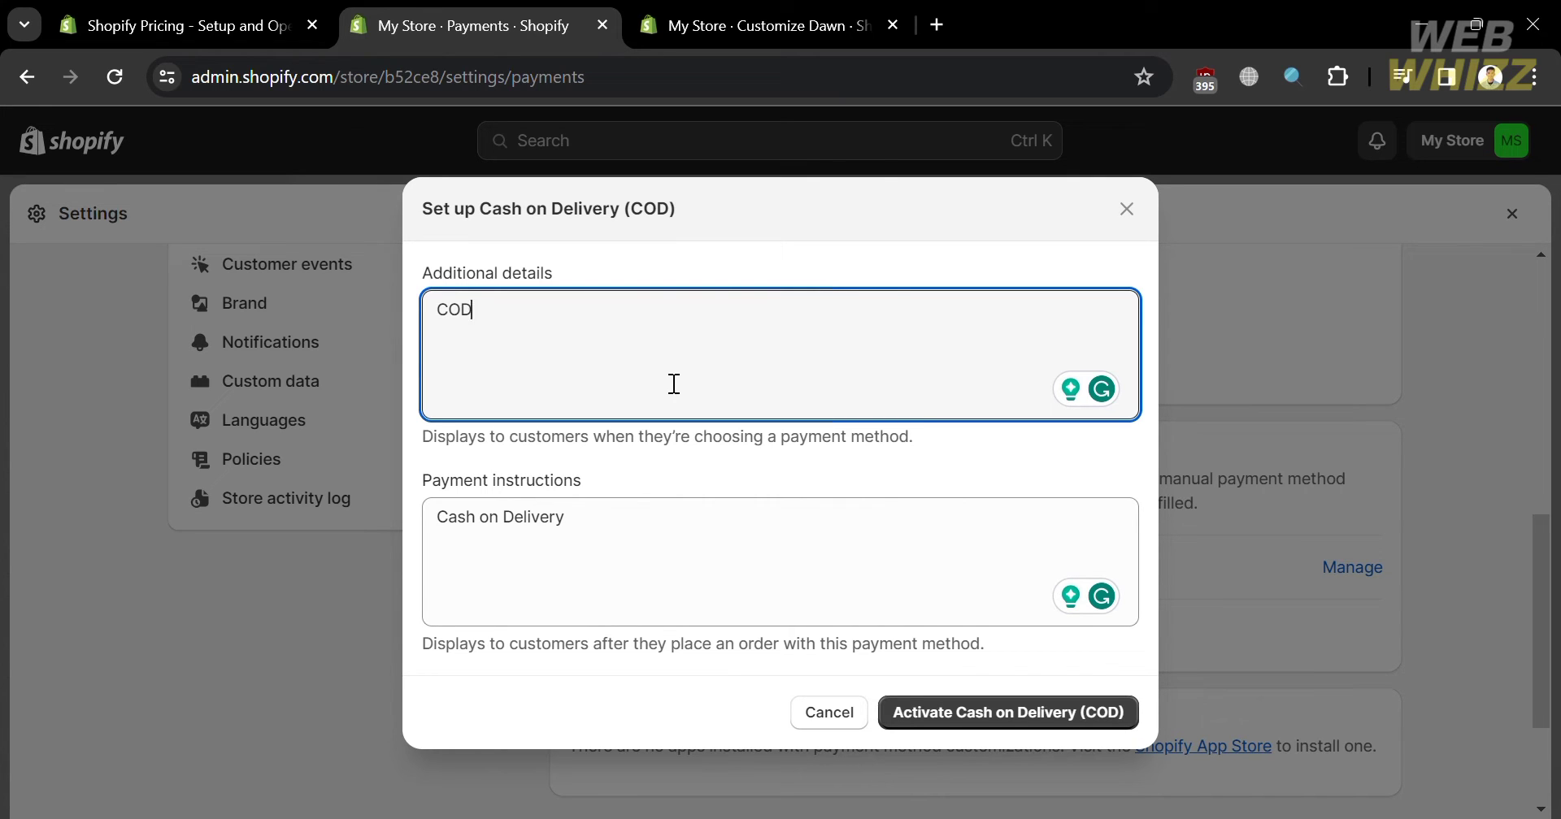
click(1014, 718)
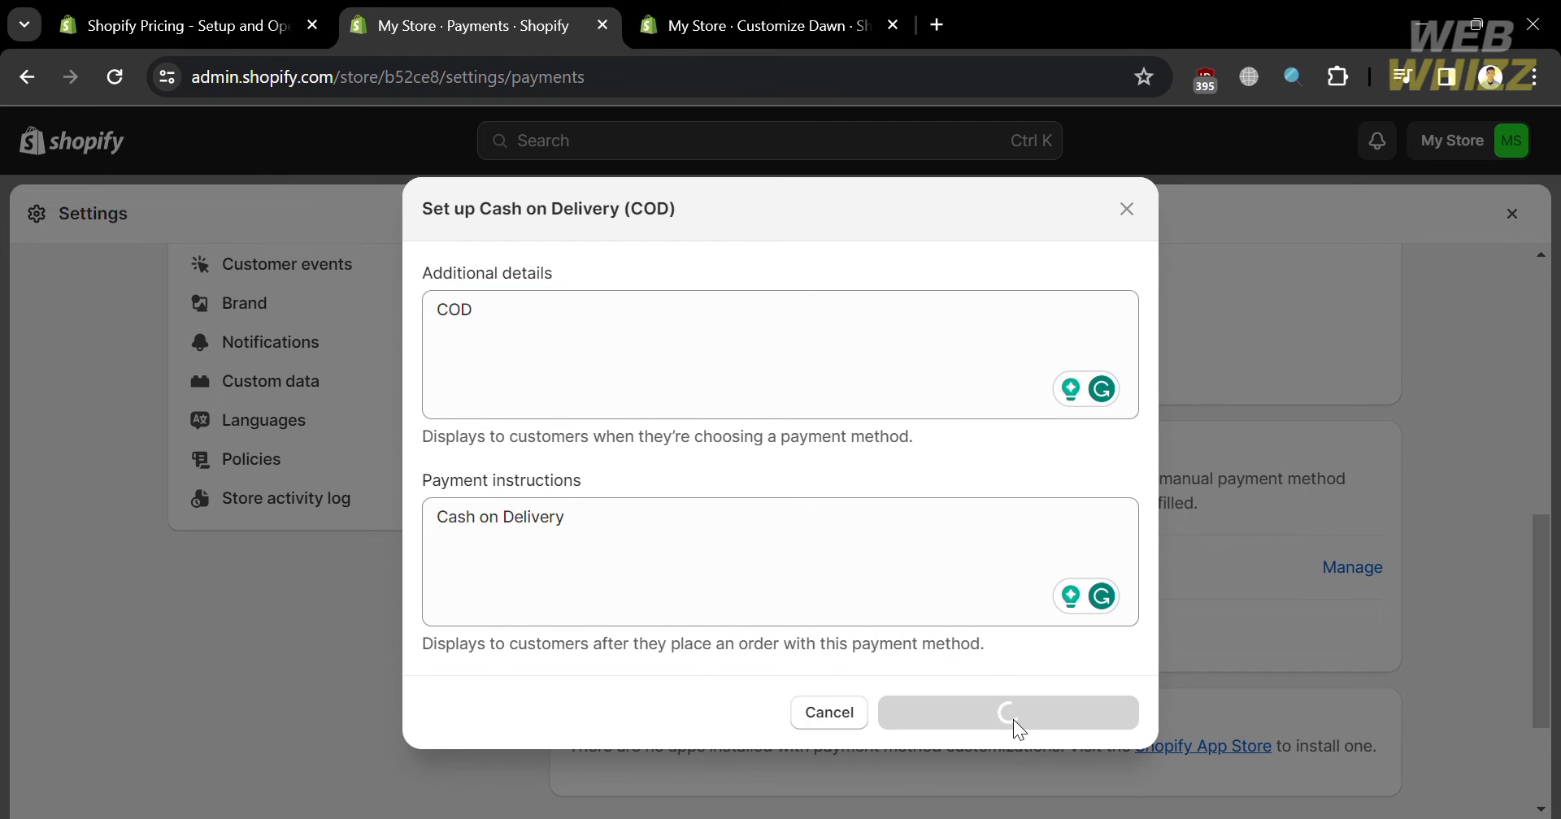
scroll(1019, 730, down, 1)
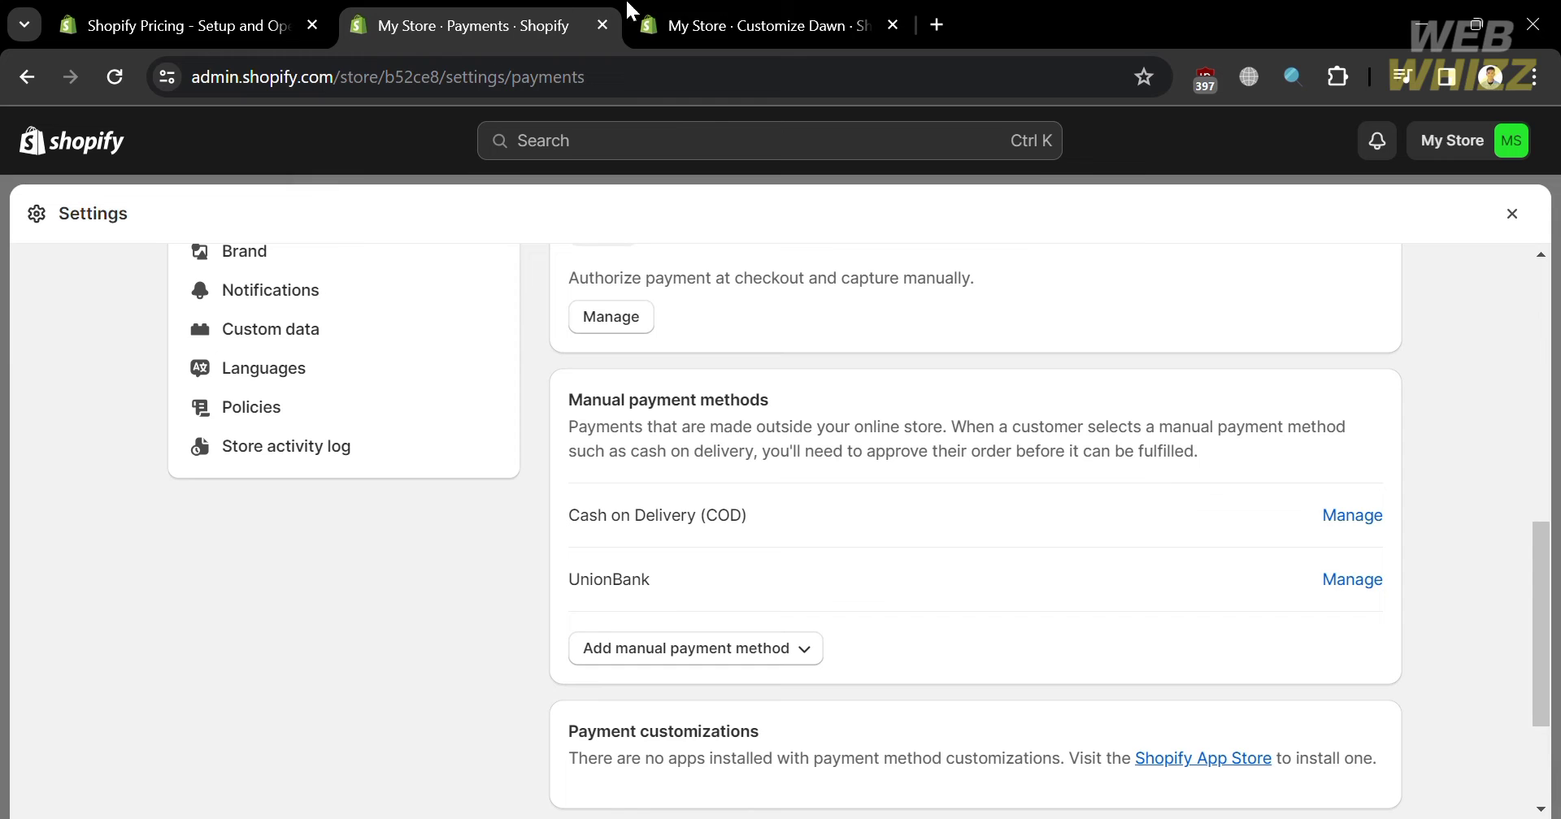
- Reload the Customize Dawn theme editor so the home page preview is current
click(697, 13)
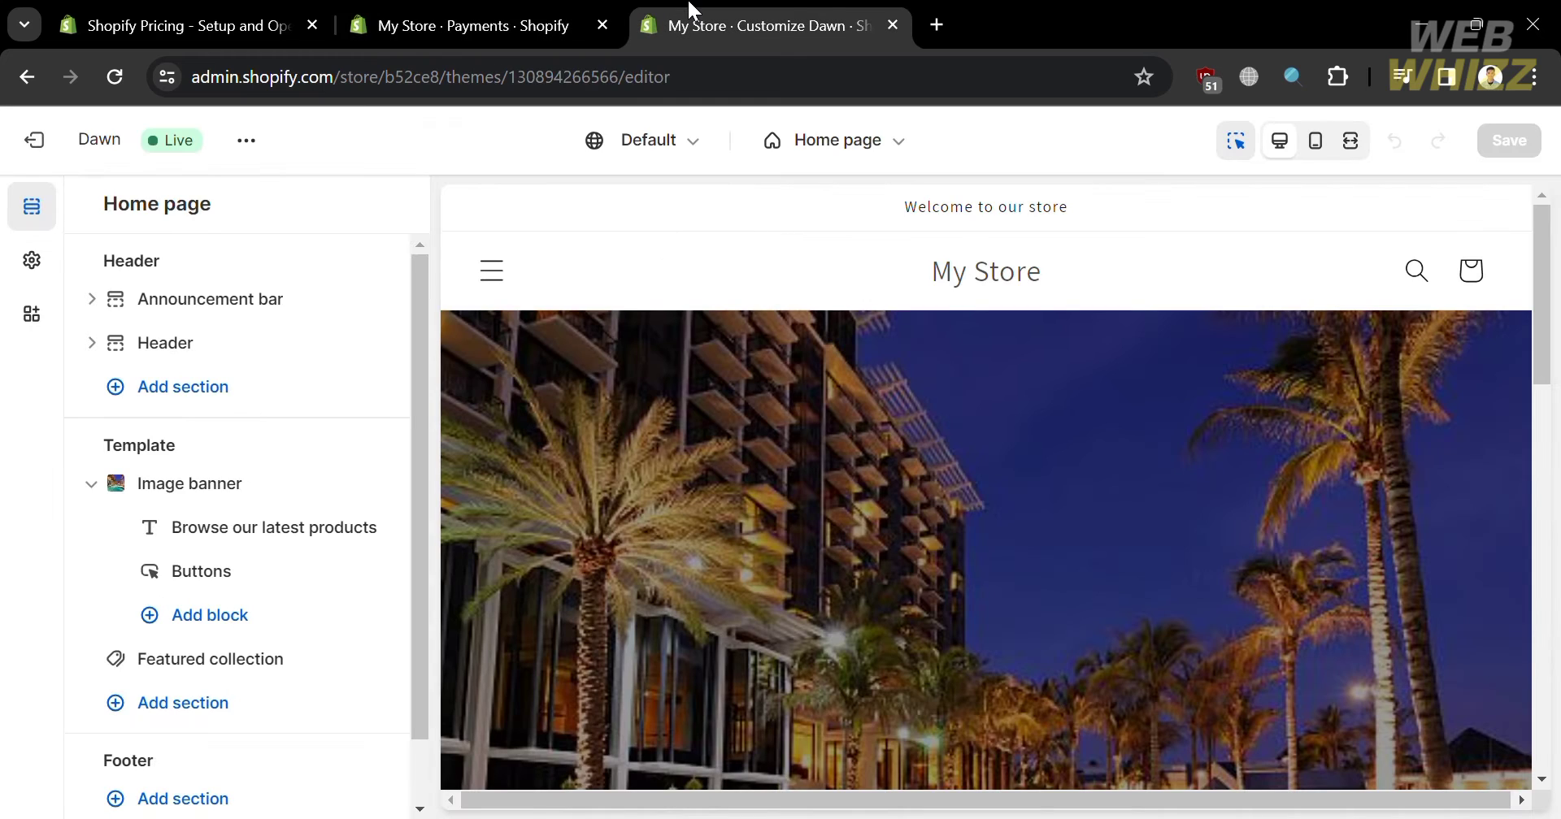
click(114, 77)
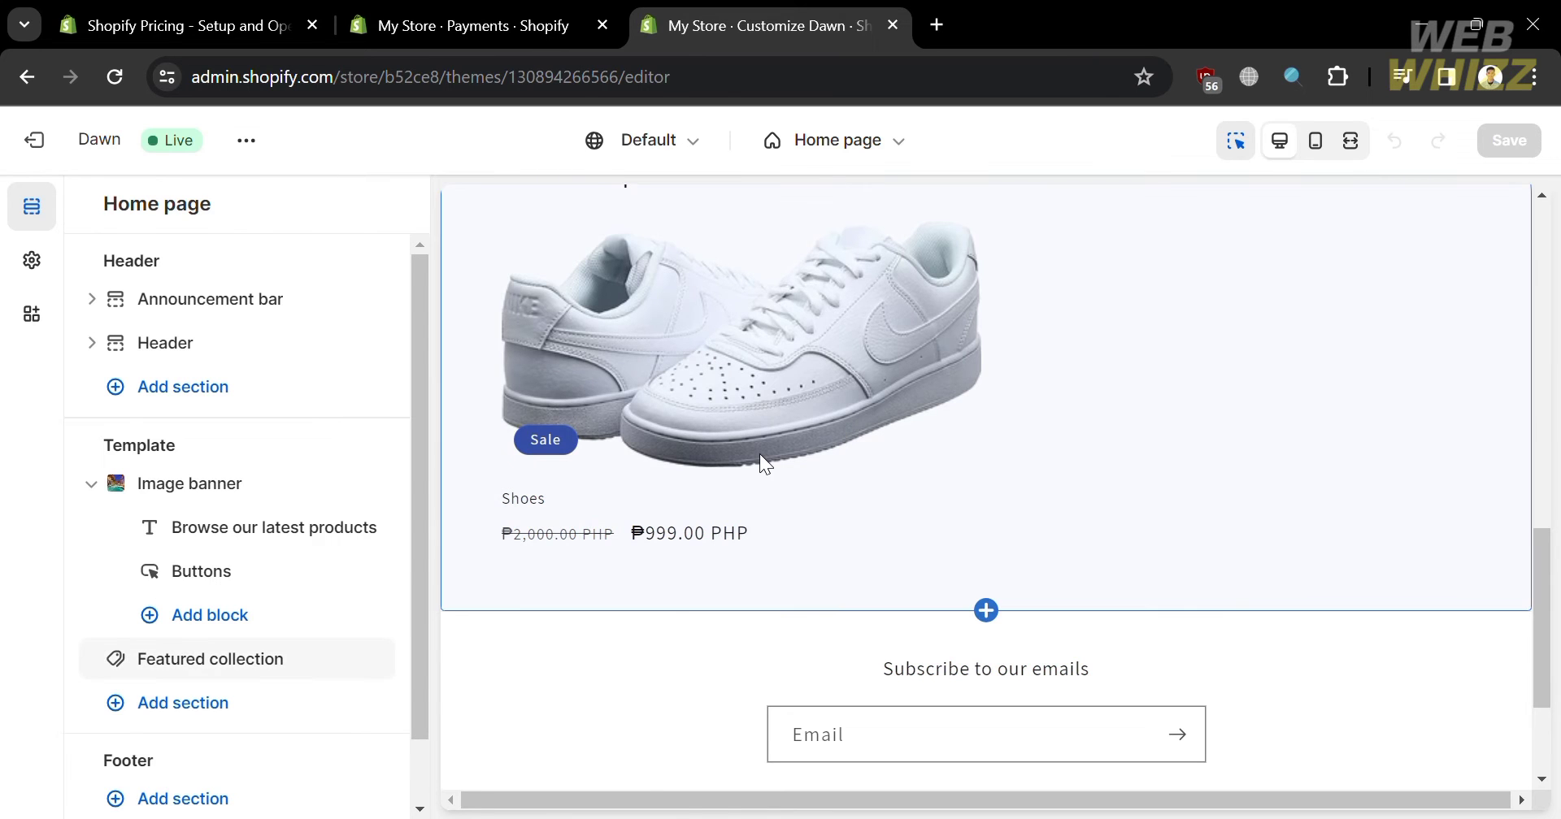
click(878, 140)
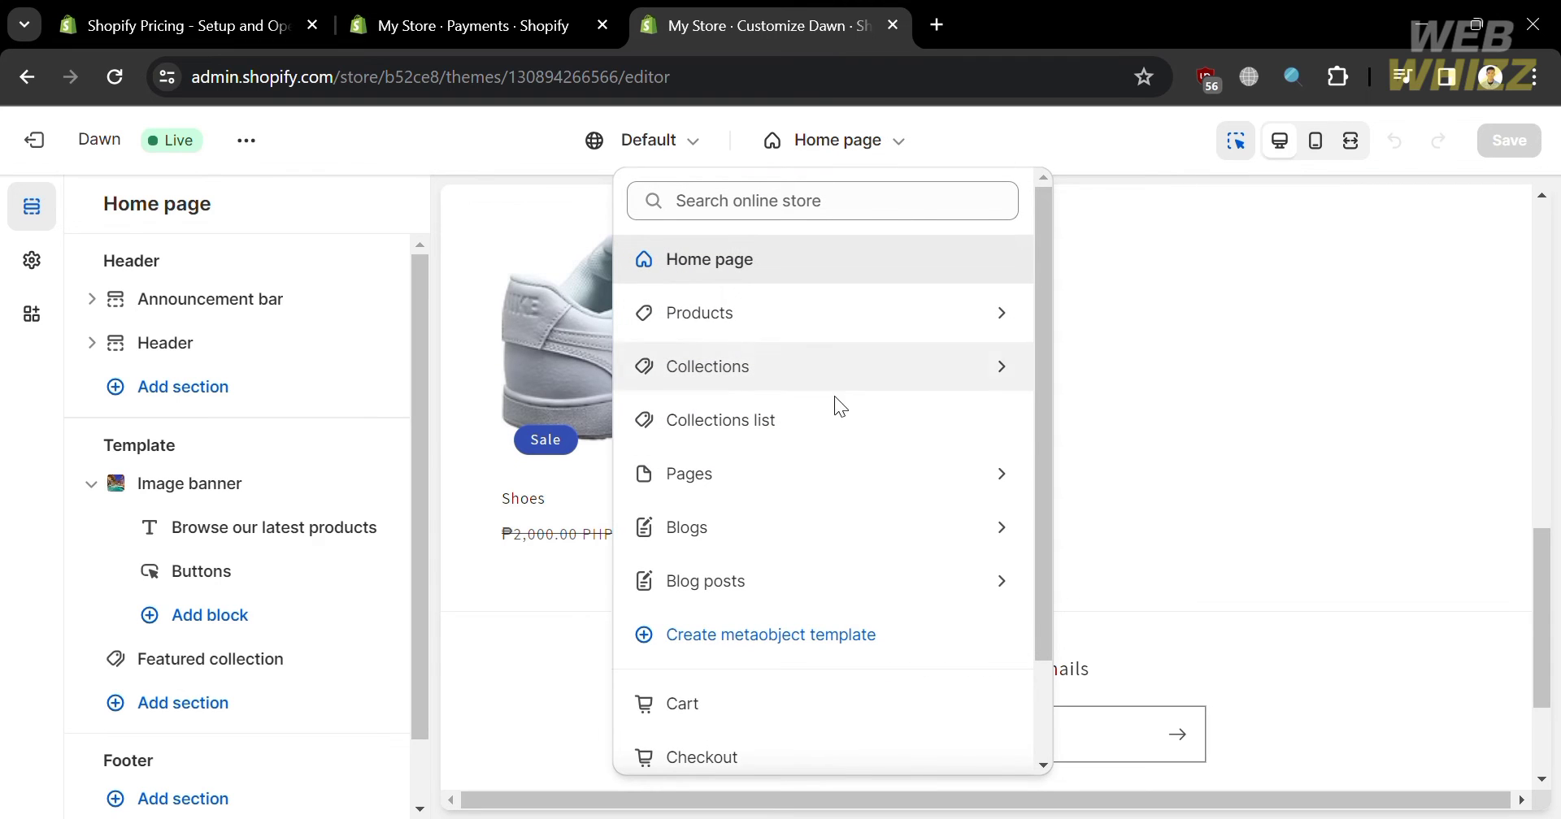
- Preview the checkout and select Cash on Delivery (COD) among the payment options
click(764, 759)
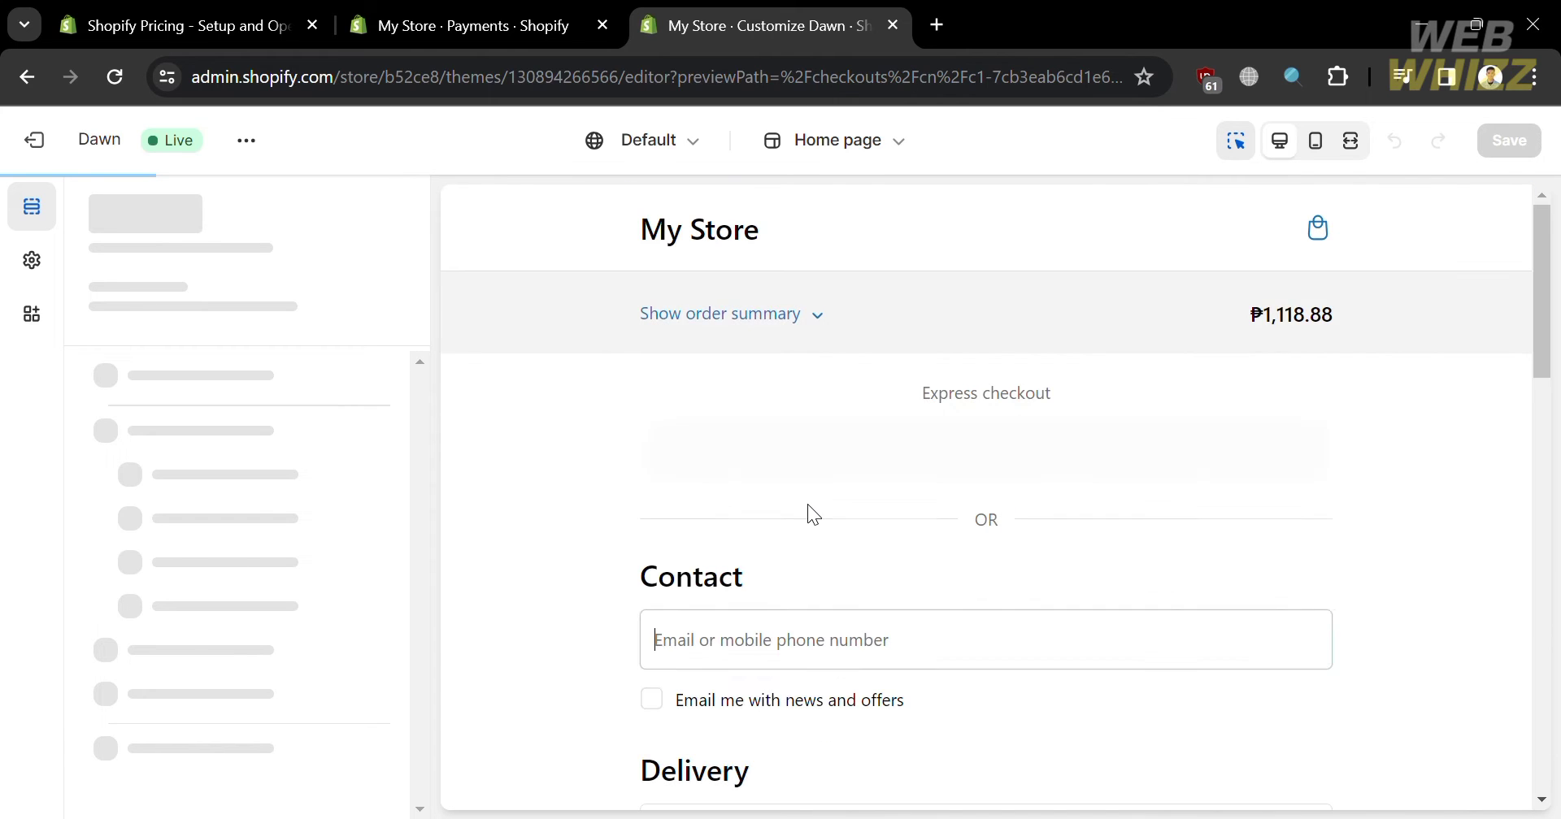
scroll(807, 503, down, 5)
scroll(808, 504, down, 3)
scroll(807, 512, up, 4)
scroll(845, 410, up, 3)
scroll(856, 400, down, 10)
scroll(857, 399, down, 2)
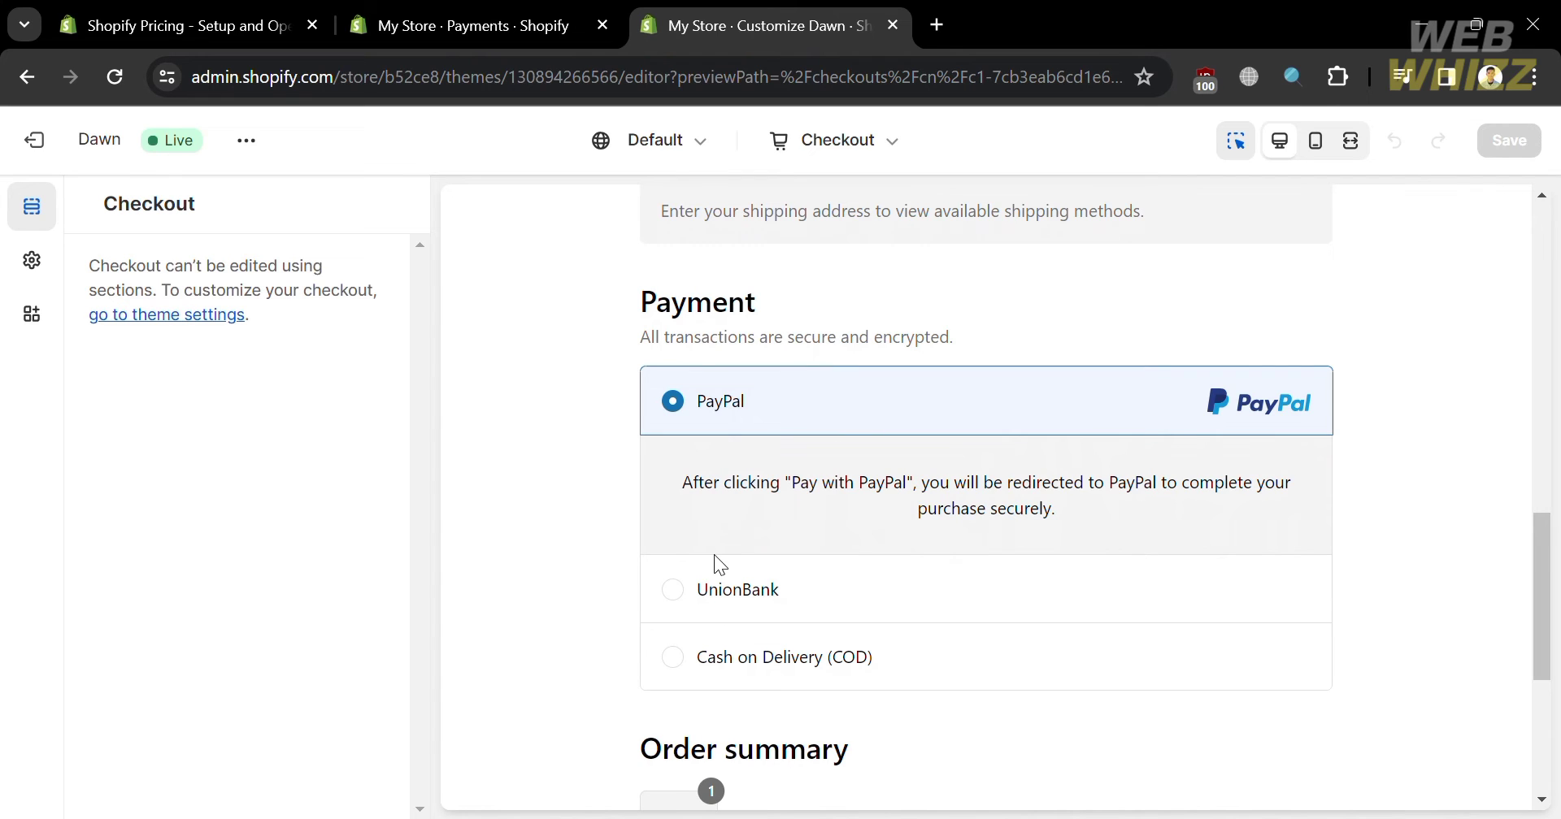
click(664, 664)
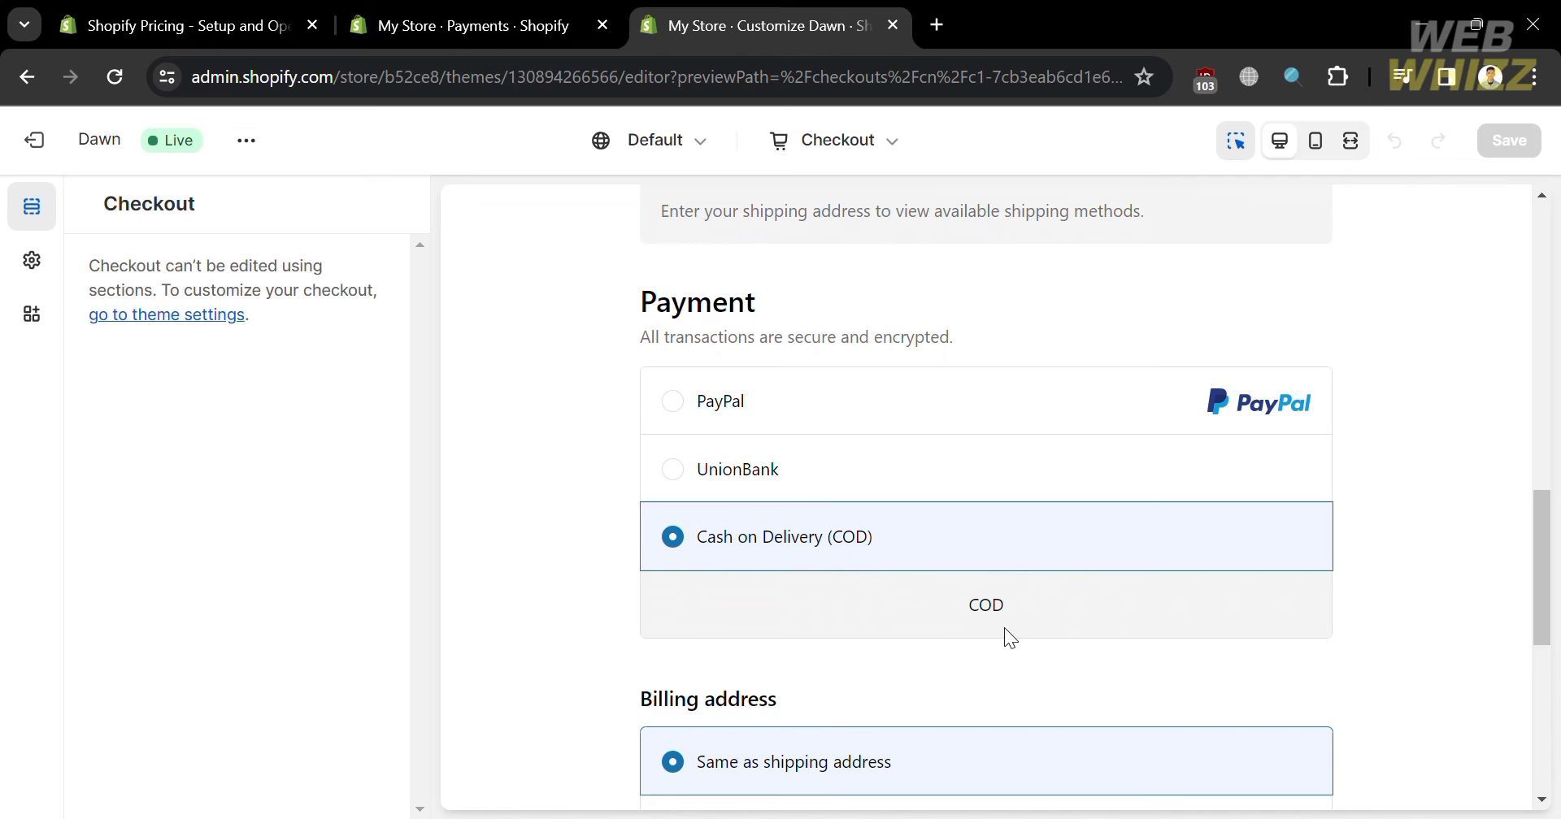
scroll(1033, 626, down, 3)
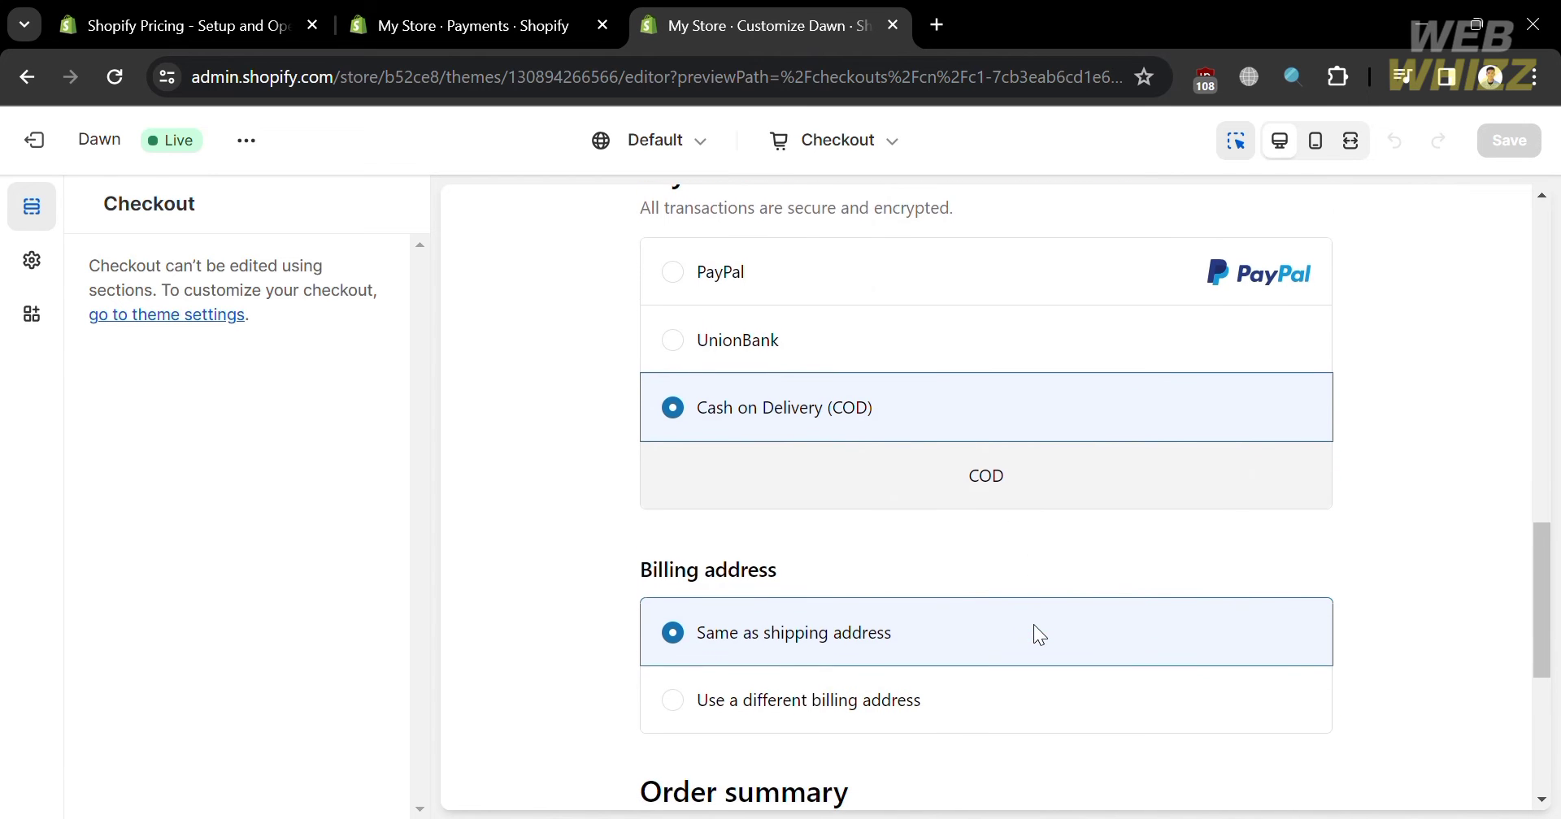
scroll(1039, 635, up, 4)
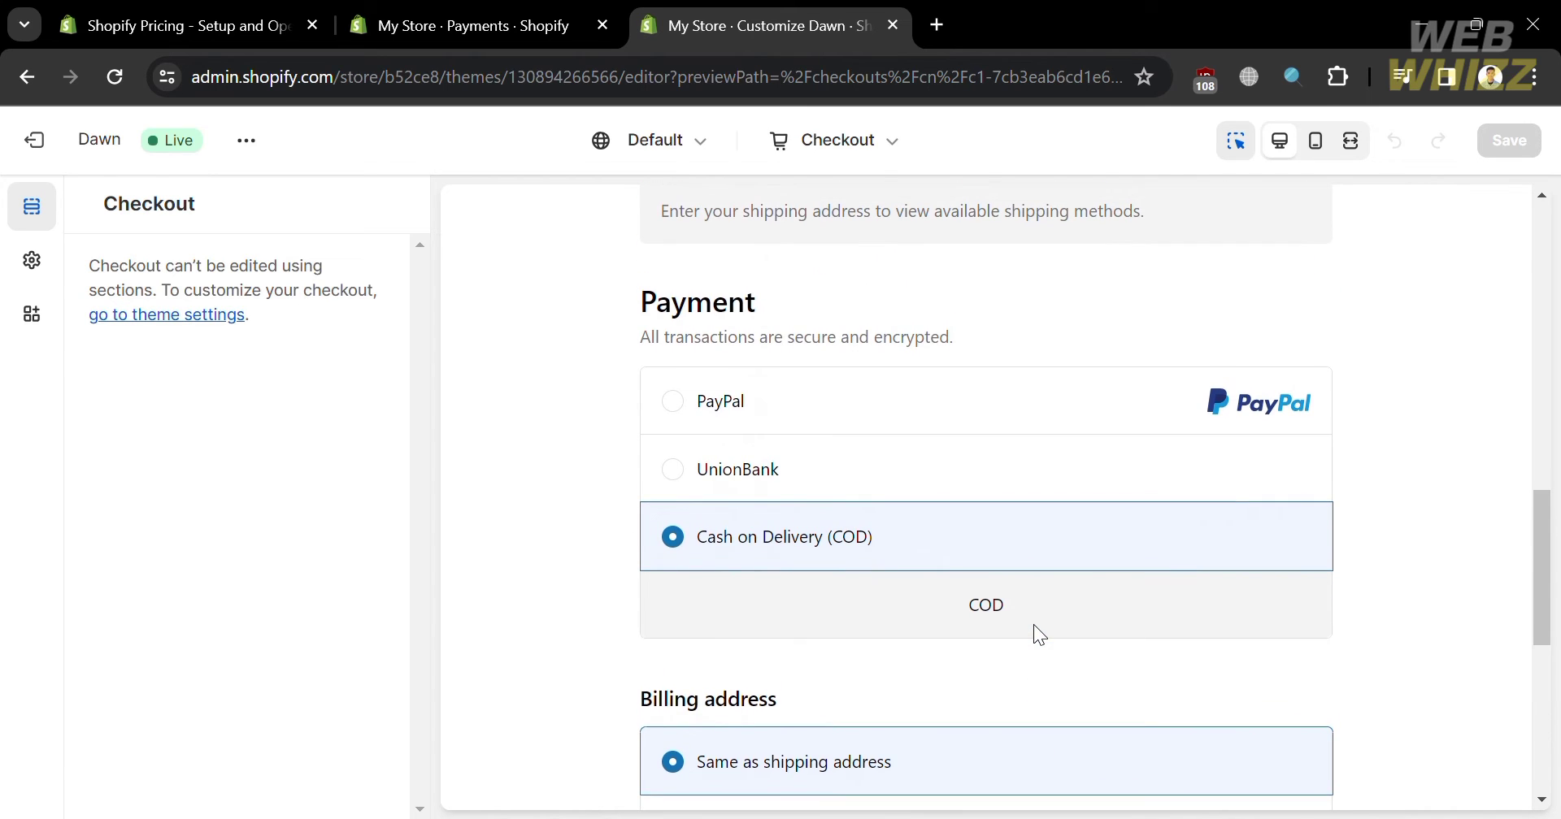
click(459, 33)
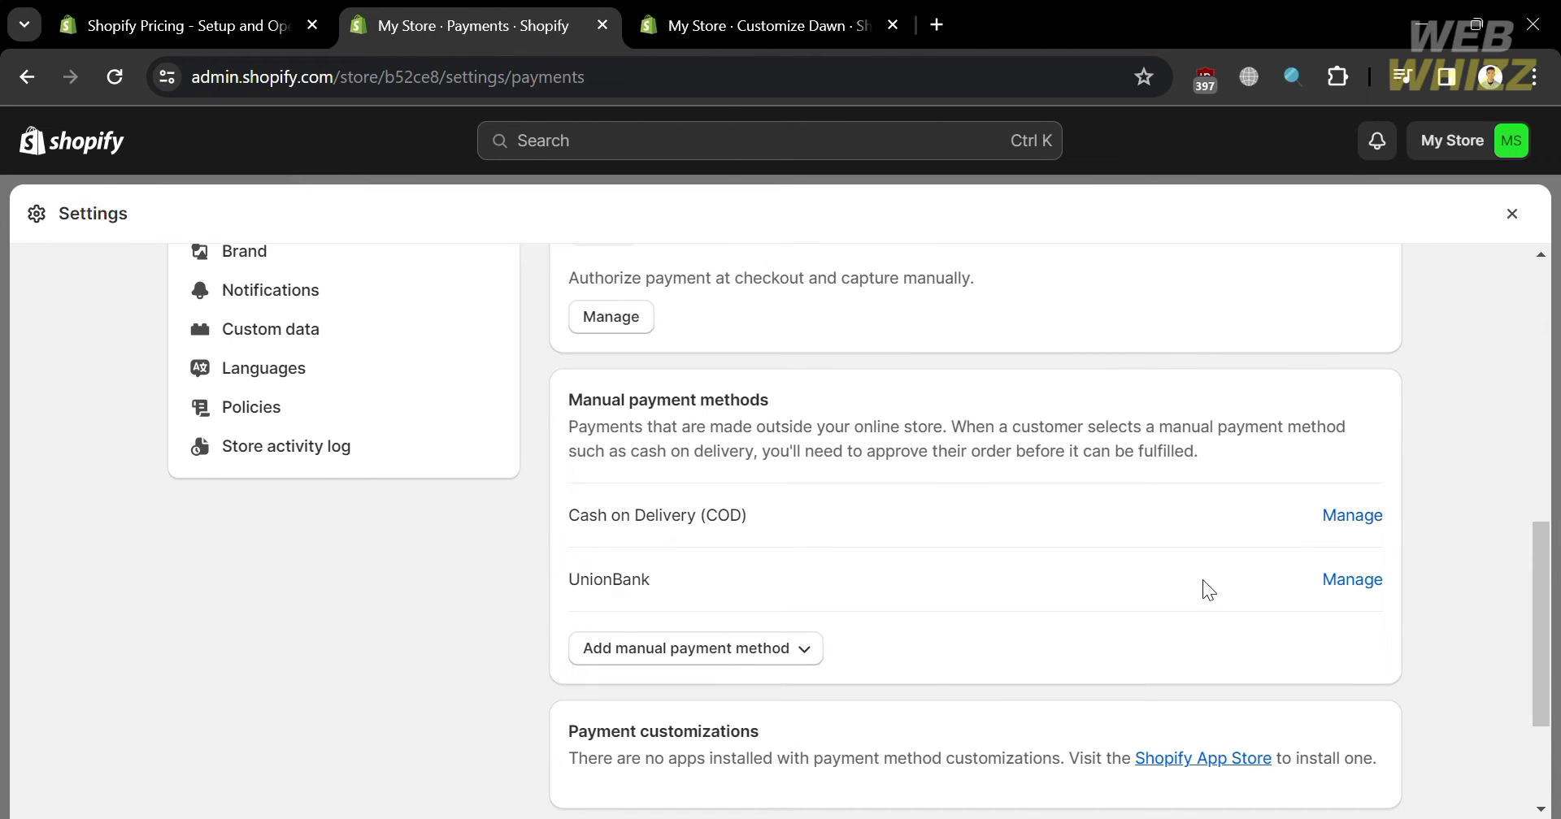
- Create a custom manual payment method named 'Pay with CashApp'
click(807, 650)
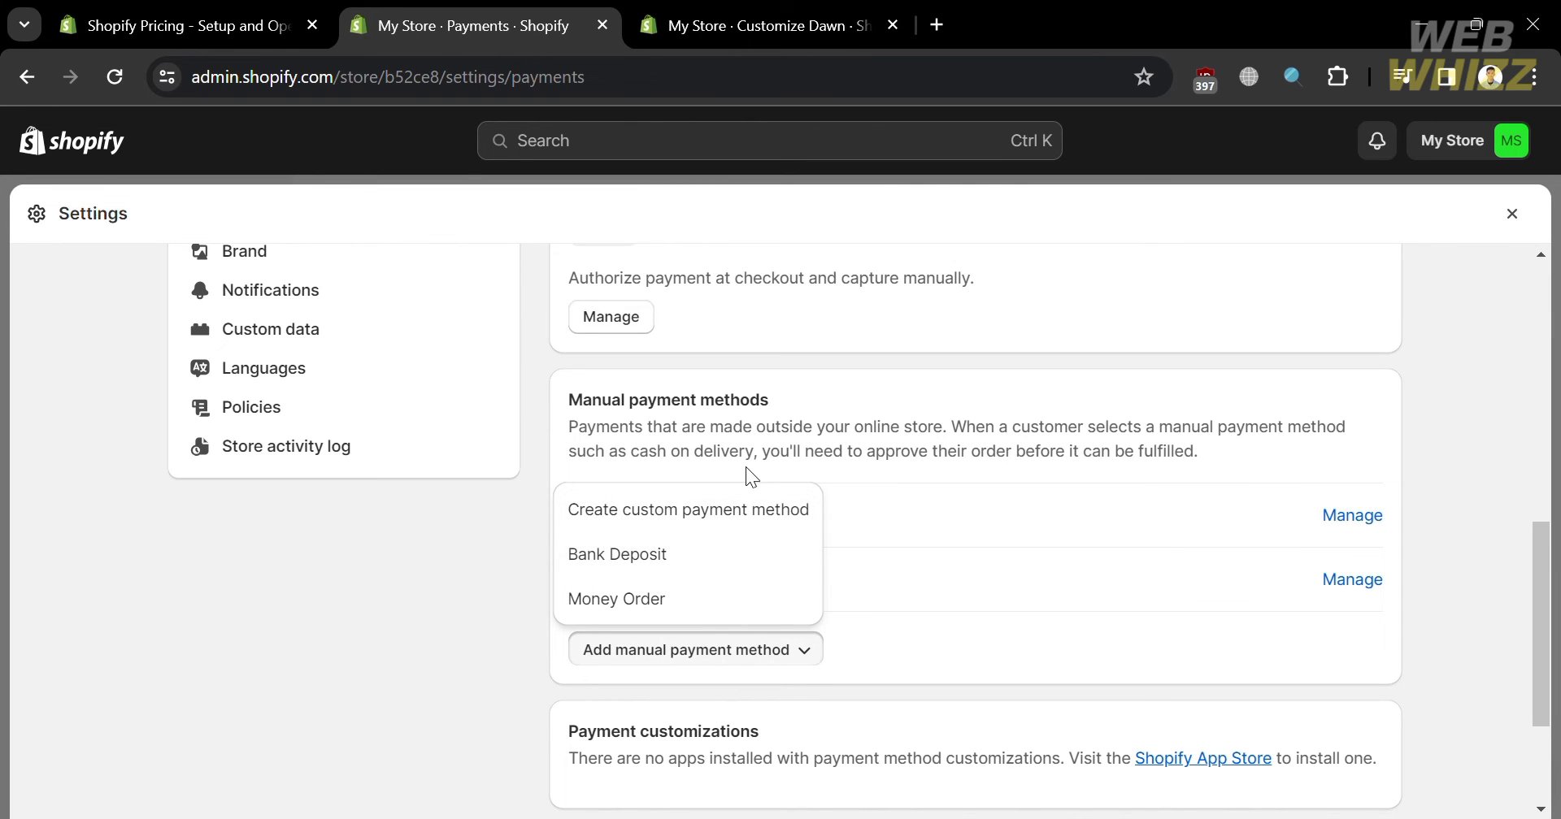
click(758, 514)
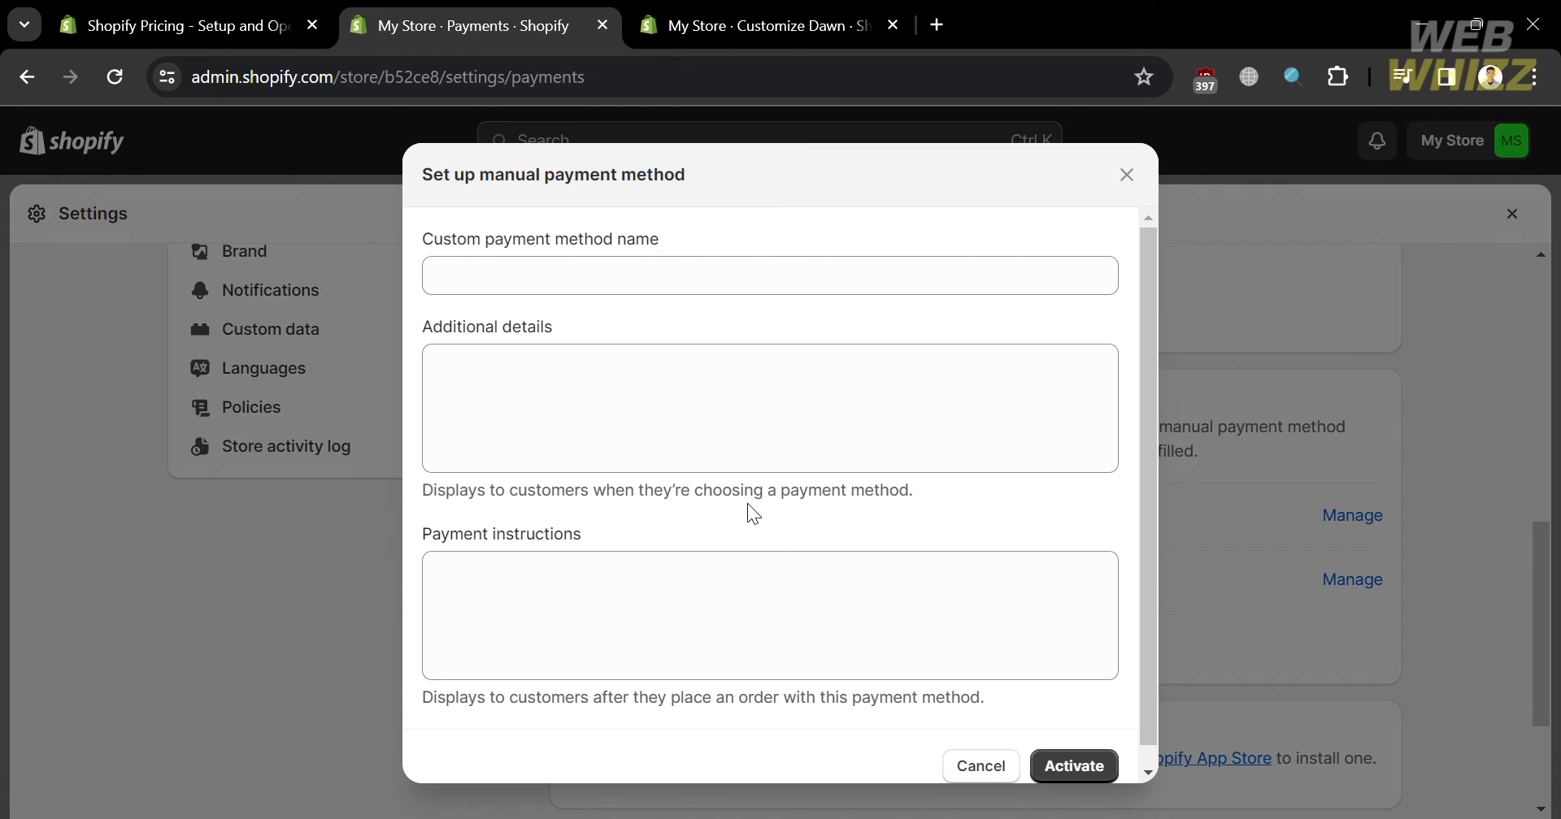
click(670, 287)
text(C)
key(BackSpace)
text(Pay)
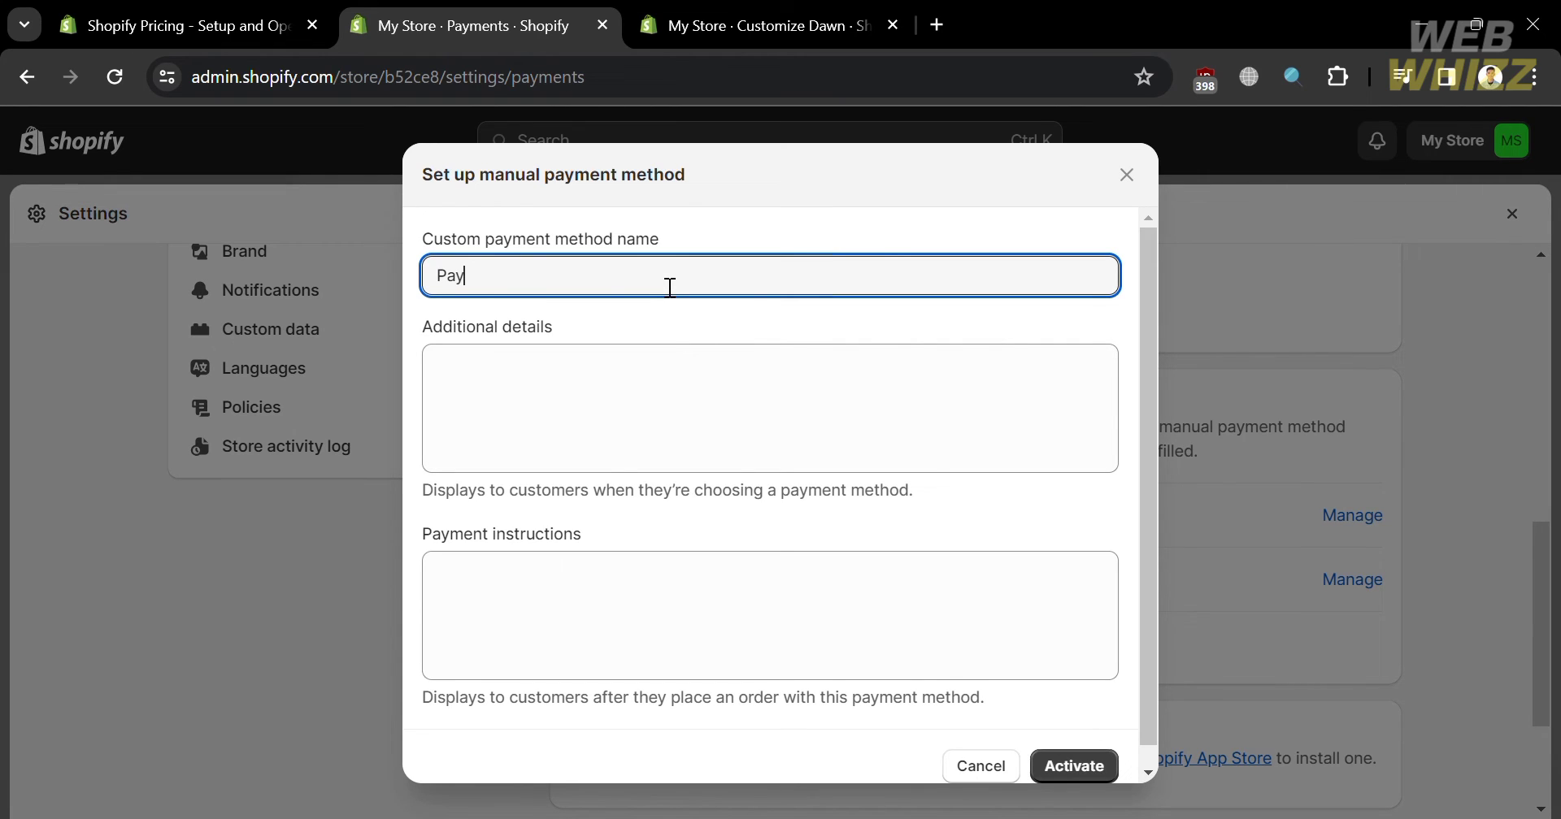
text( with CashApp)
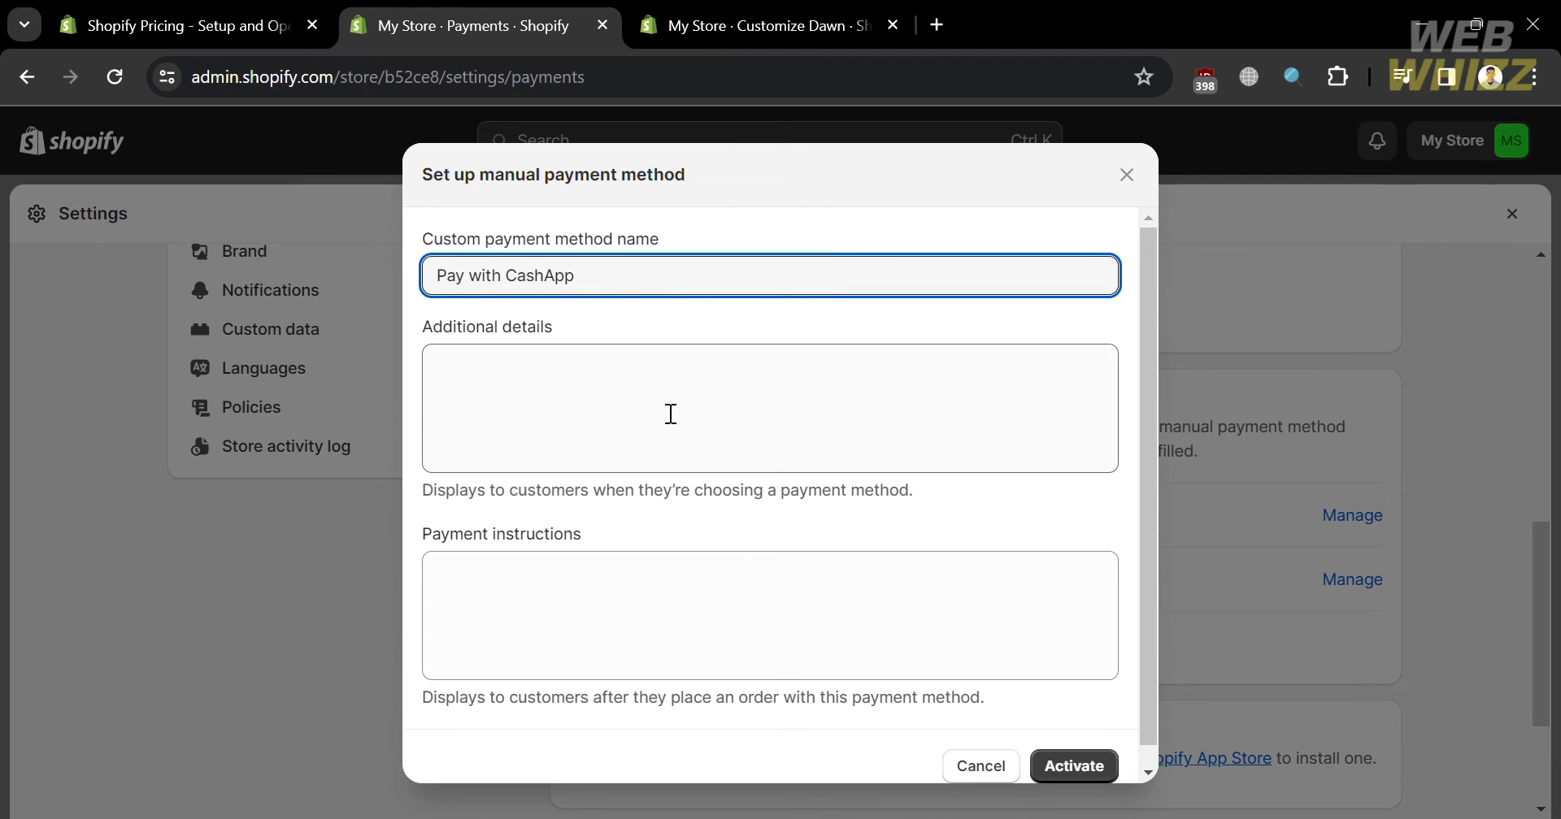
- Enter the CashApp account details, reuse them as payment instructions, and activate the method
click(670, 420)
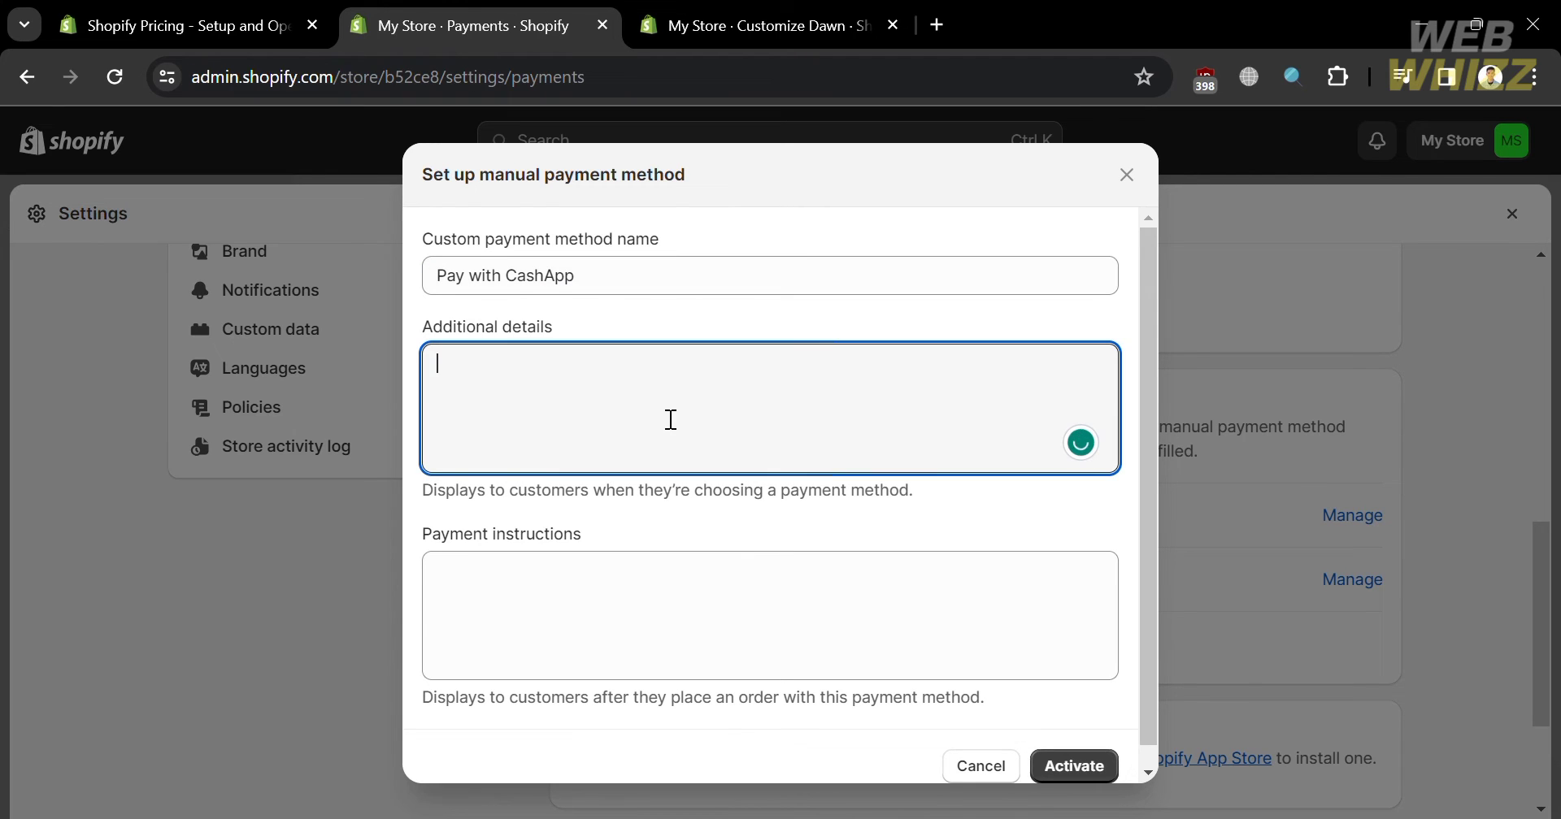
text(Send your P)
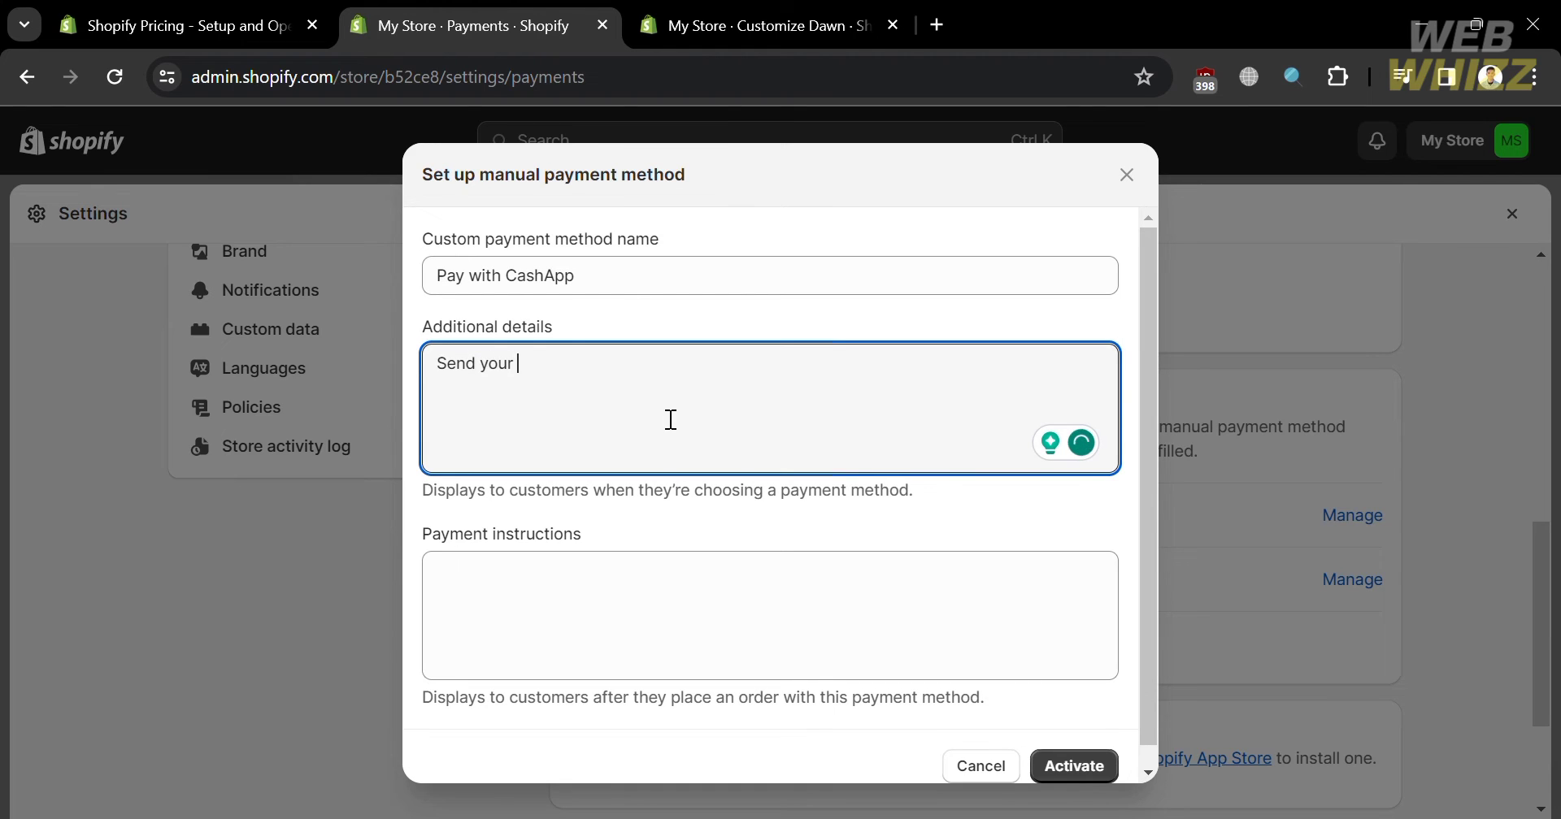
text(ayment)
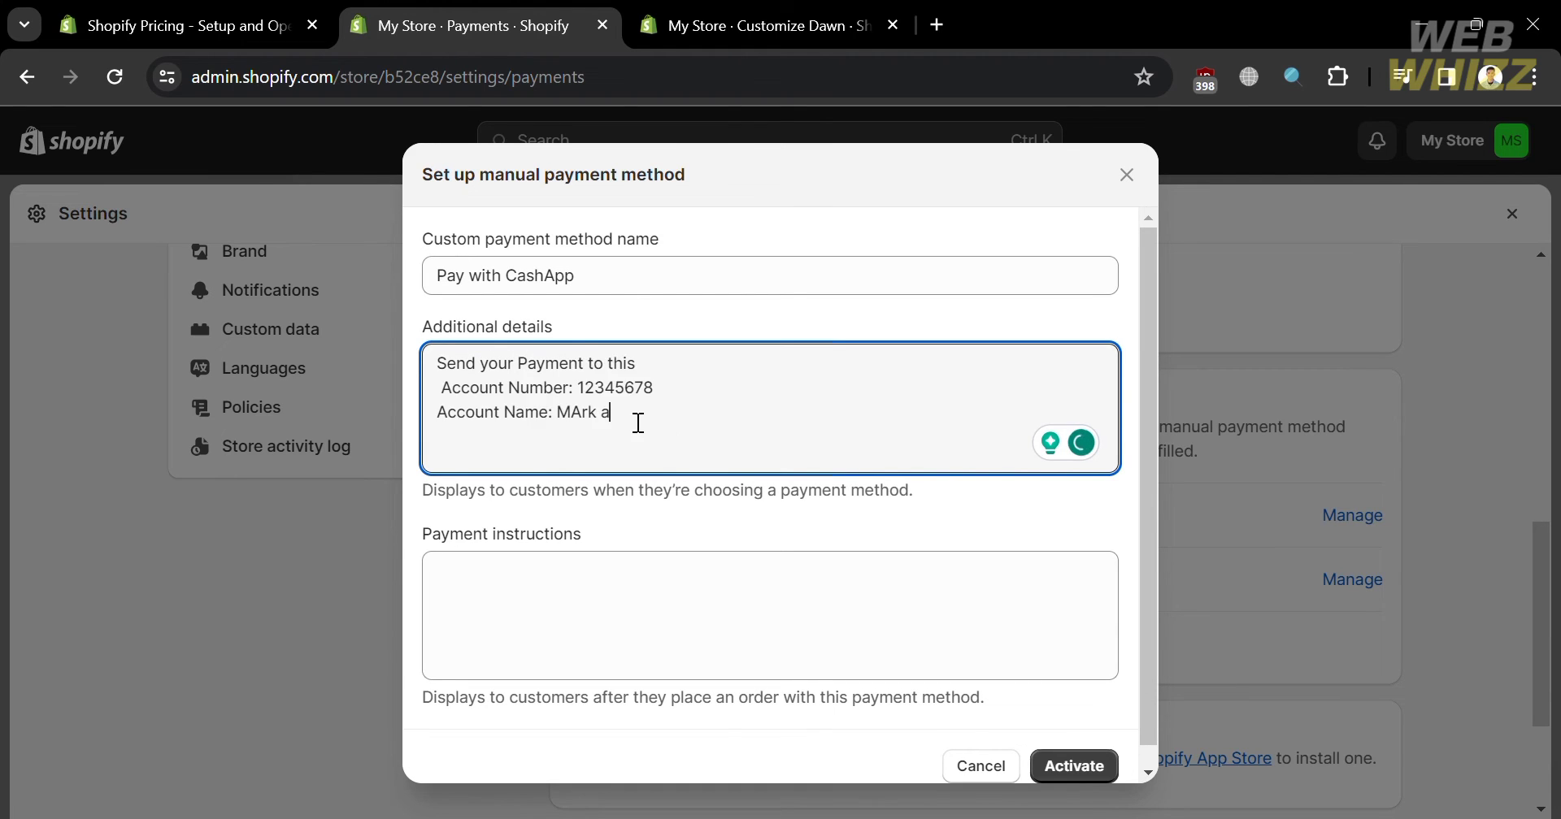
key(BackSpace)
key(BackSpace)
key(BackSpace)
key(BackSpace)
text(rk A.)
key(Left)
key(Left)
key(Left)
key(BackSpace)
text(a)
click(648, 599)
drag(665, 436, 448, 369)
key(ctrl+c)
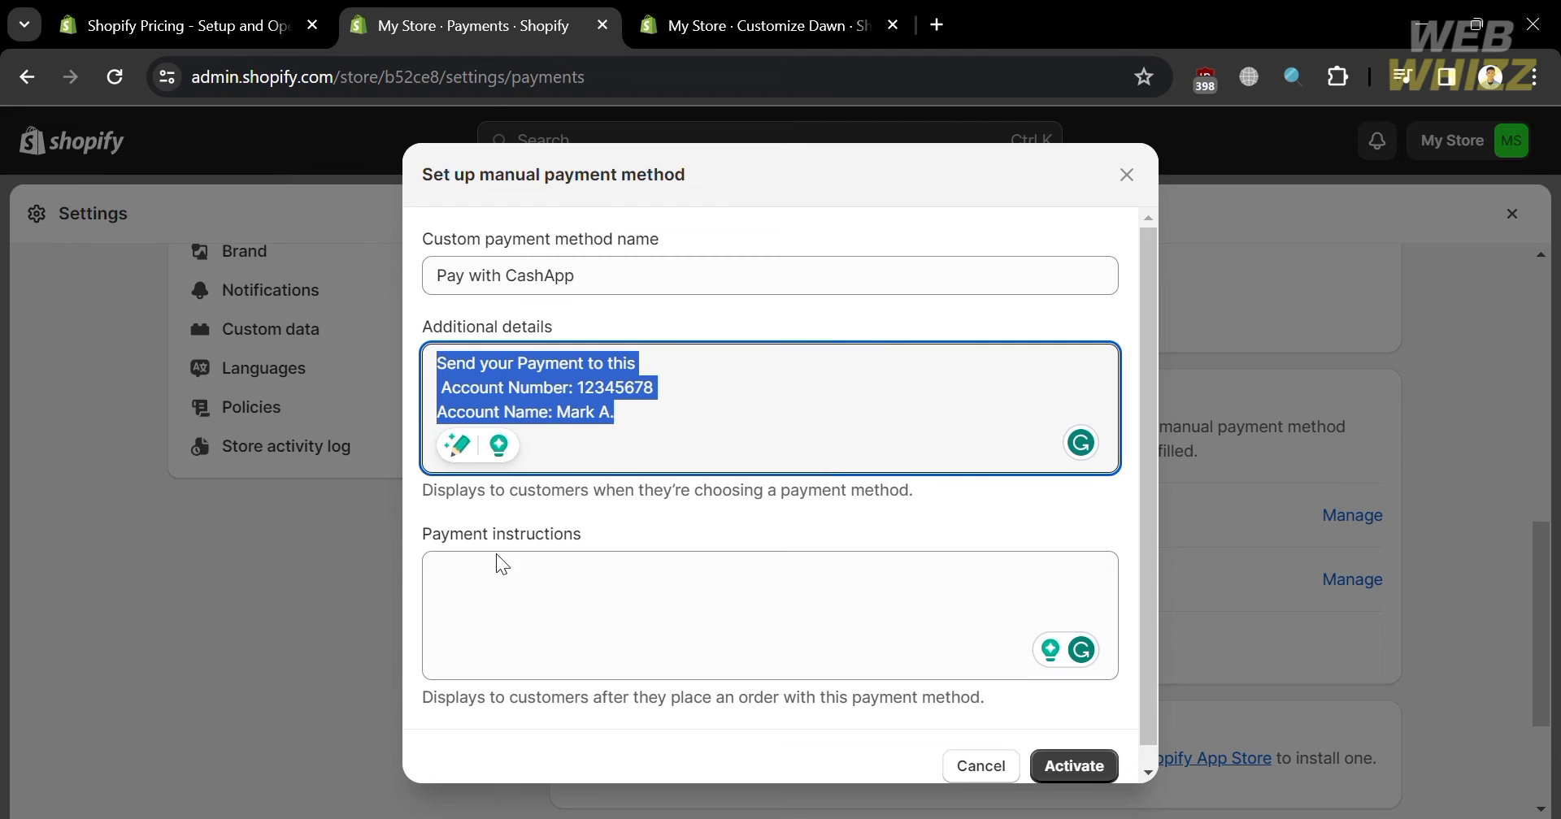
click(510, 603)
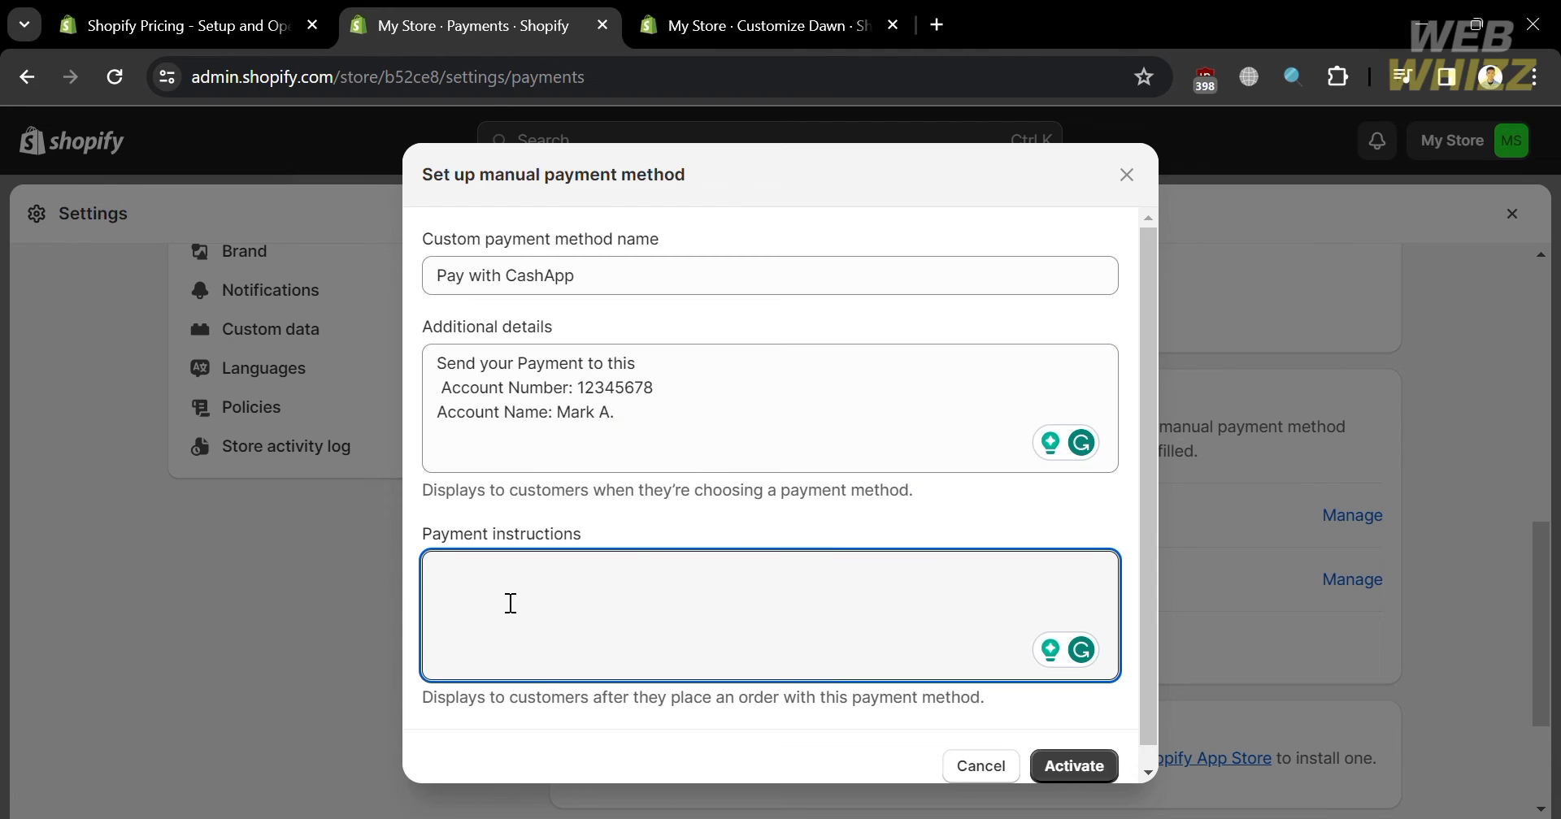
key(ctrl+v)
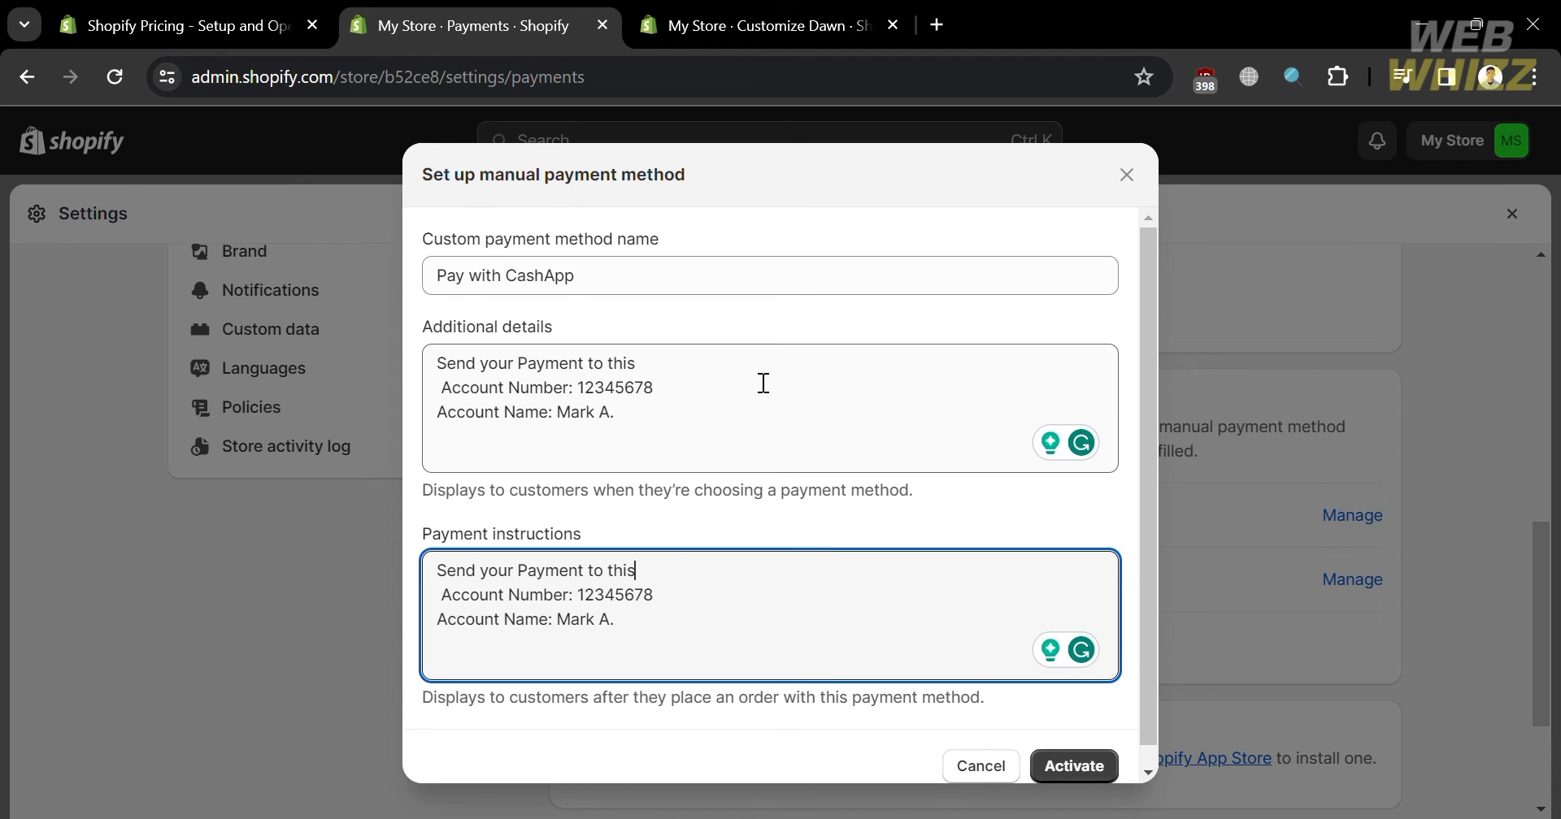
click(1073, 767)
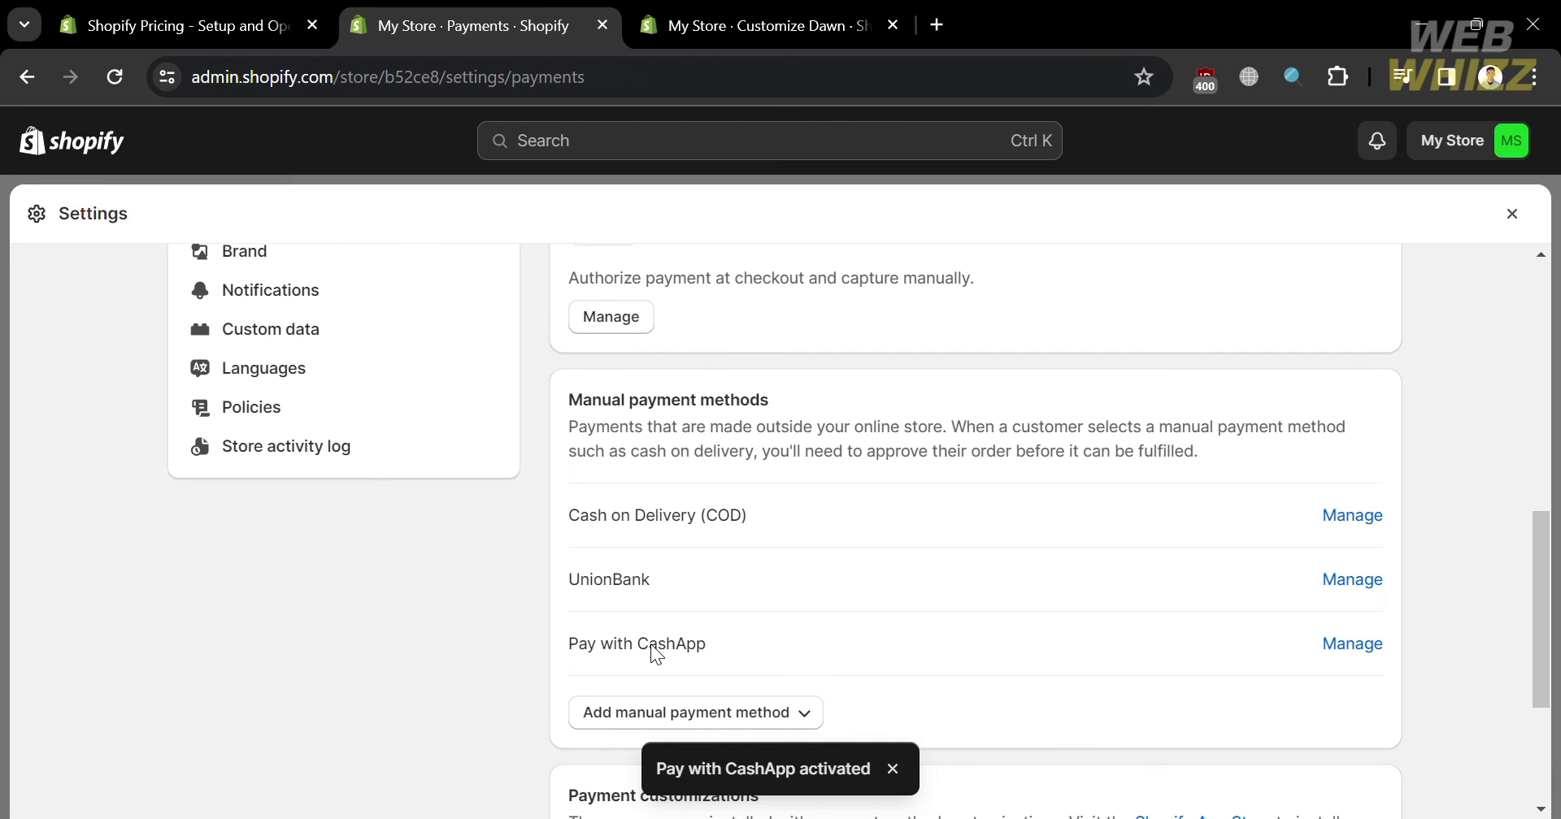
click(774, 18)
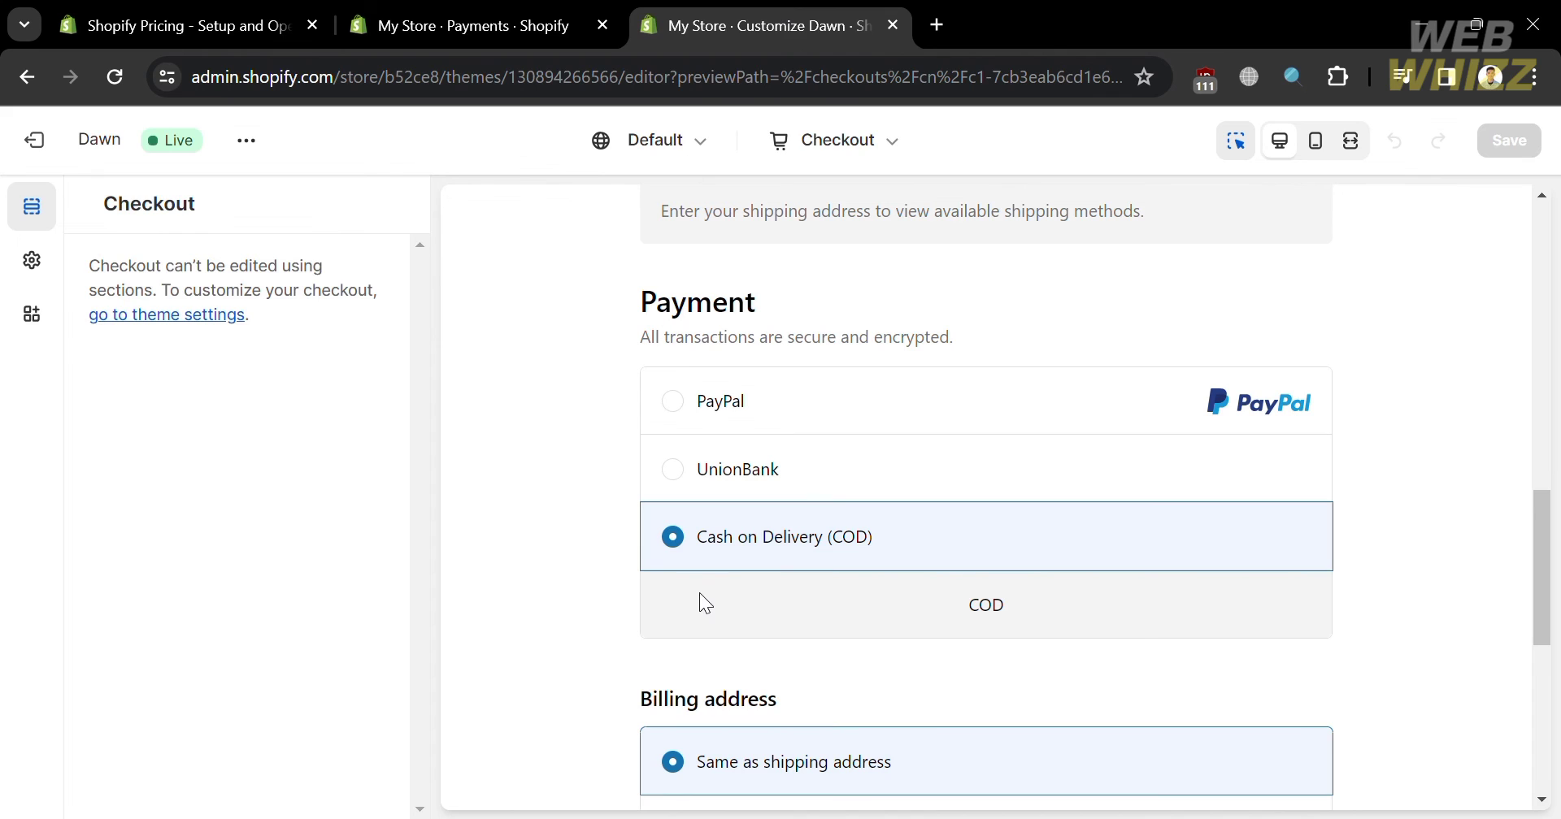
click(122, 79)
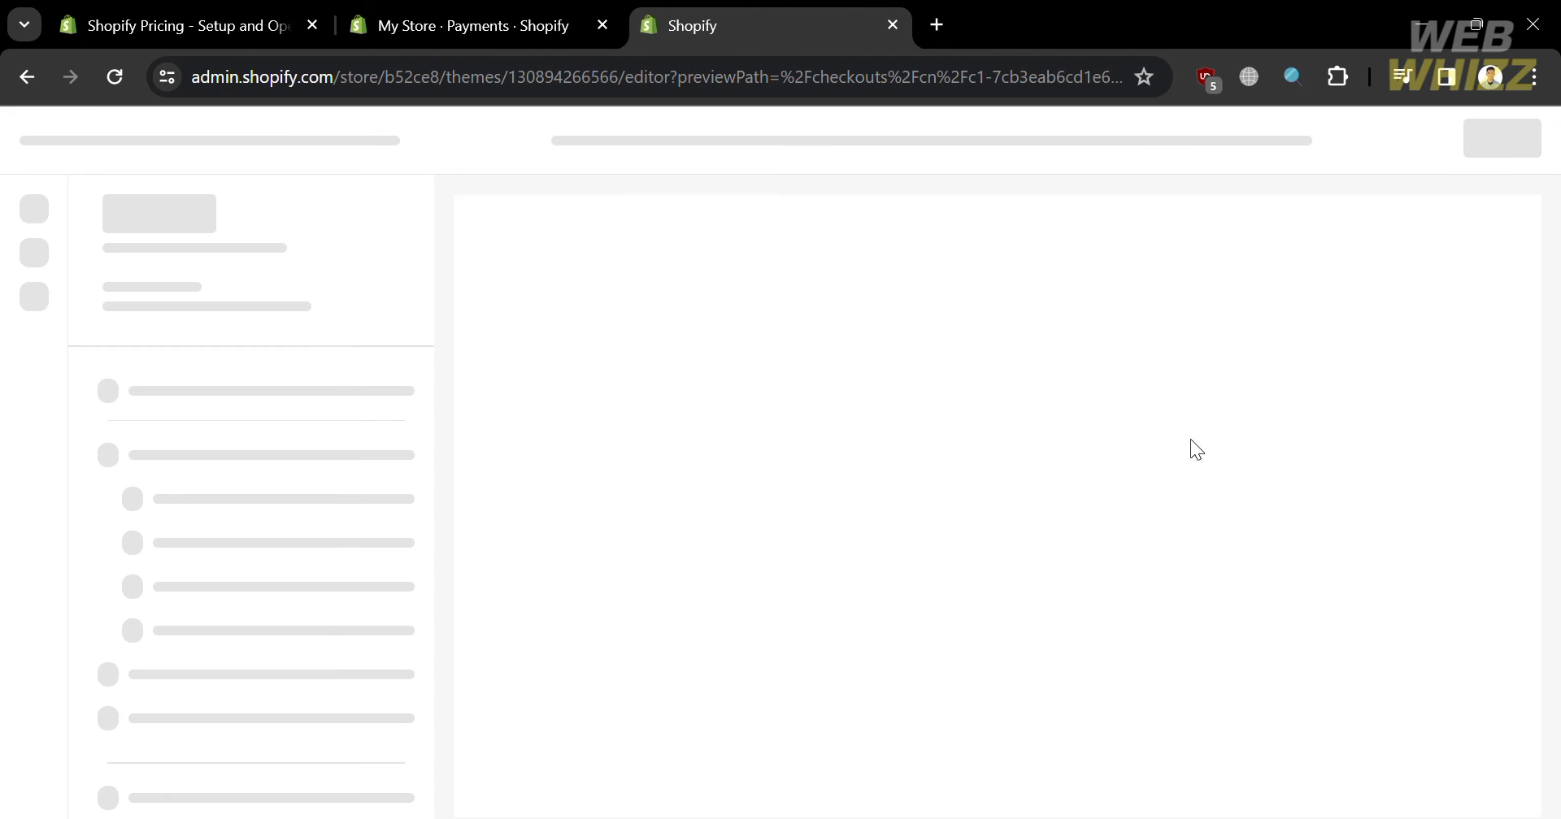
scroll(1427, 413, down, 5)
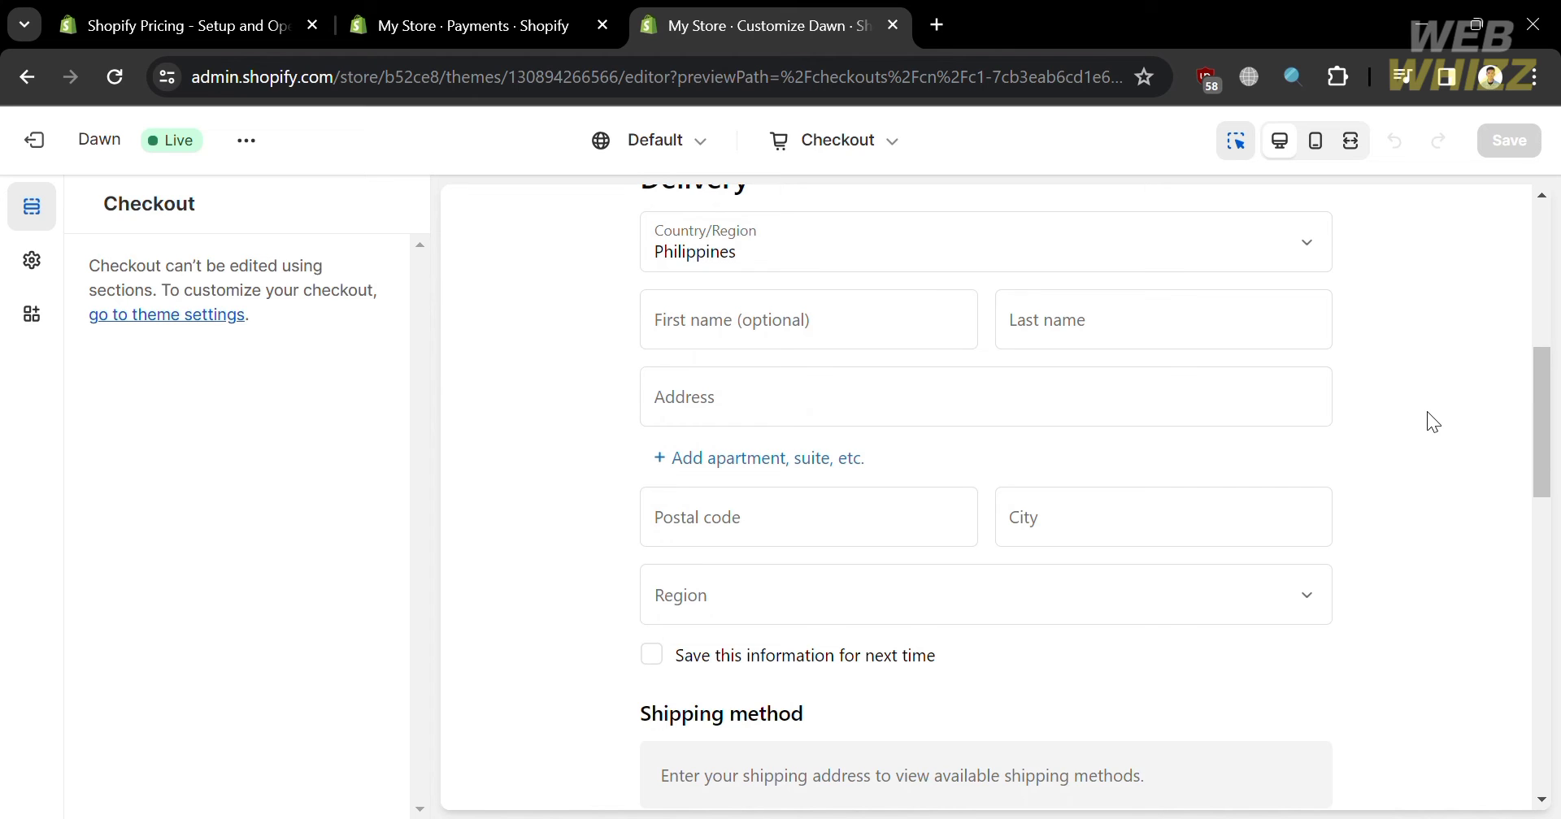
scroll(1427, 413, down, 7)
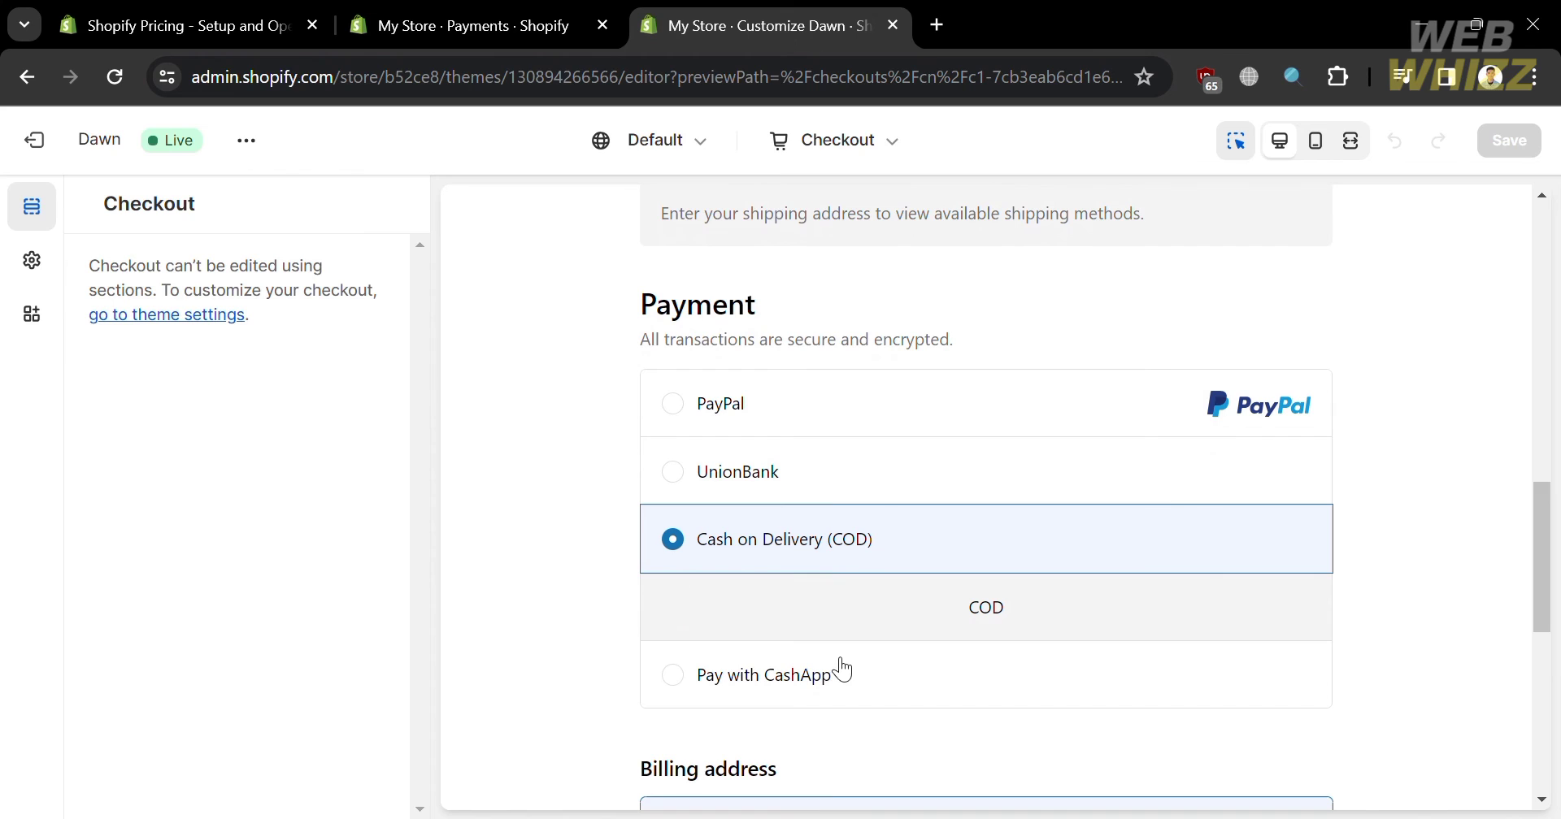
click(685, 686)
scroll(678, 687, down, 1)
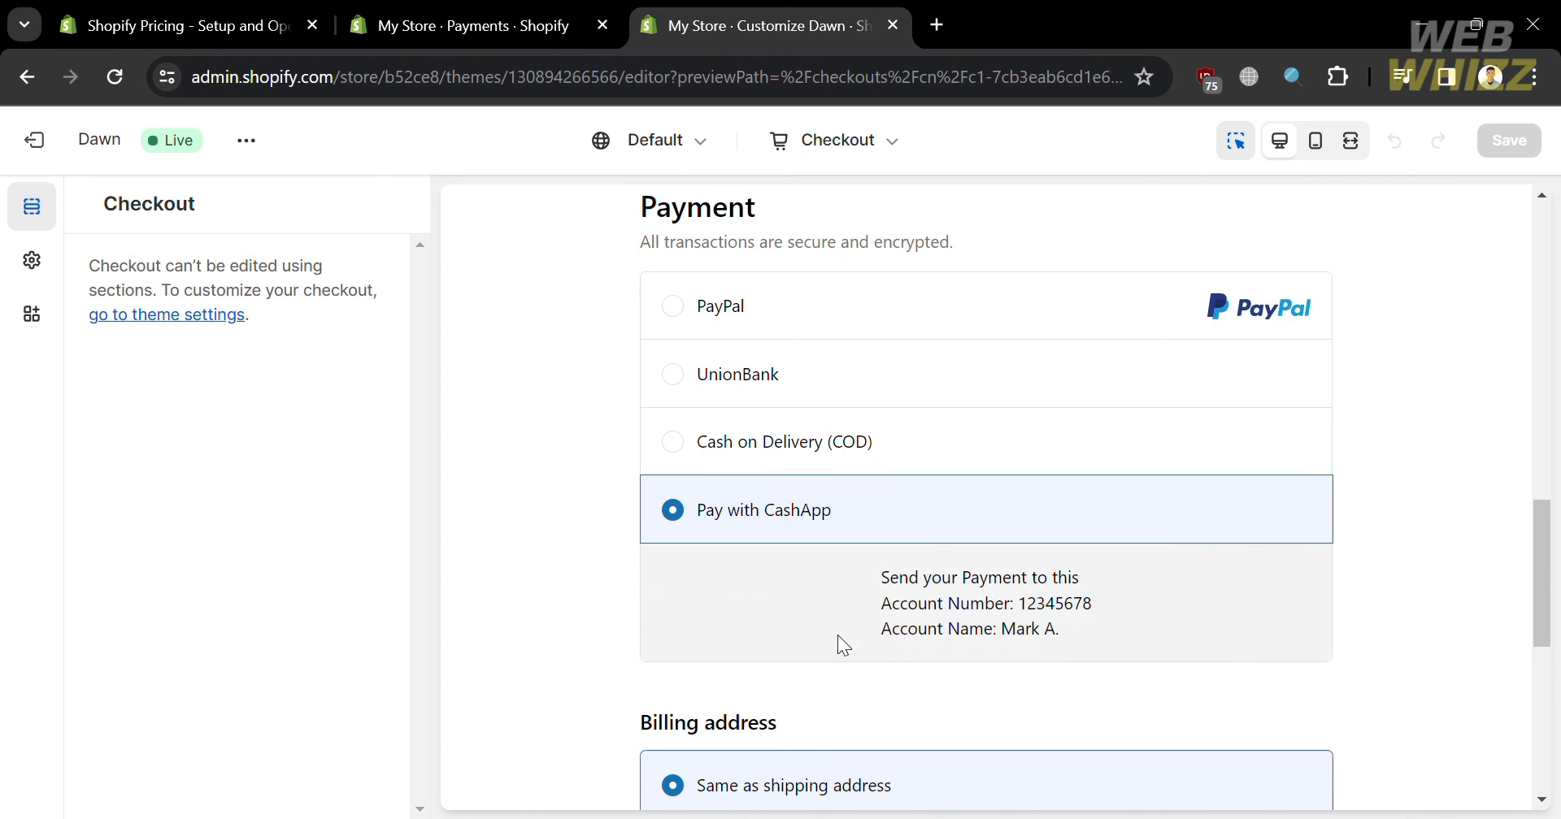
click(678, 373)
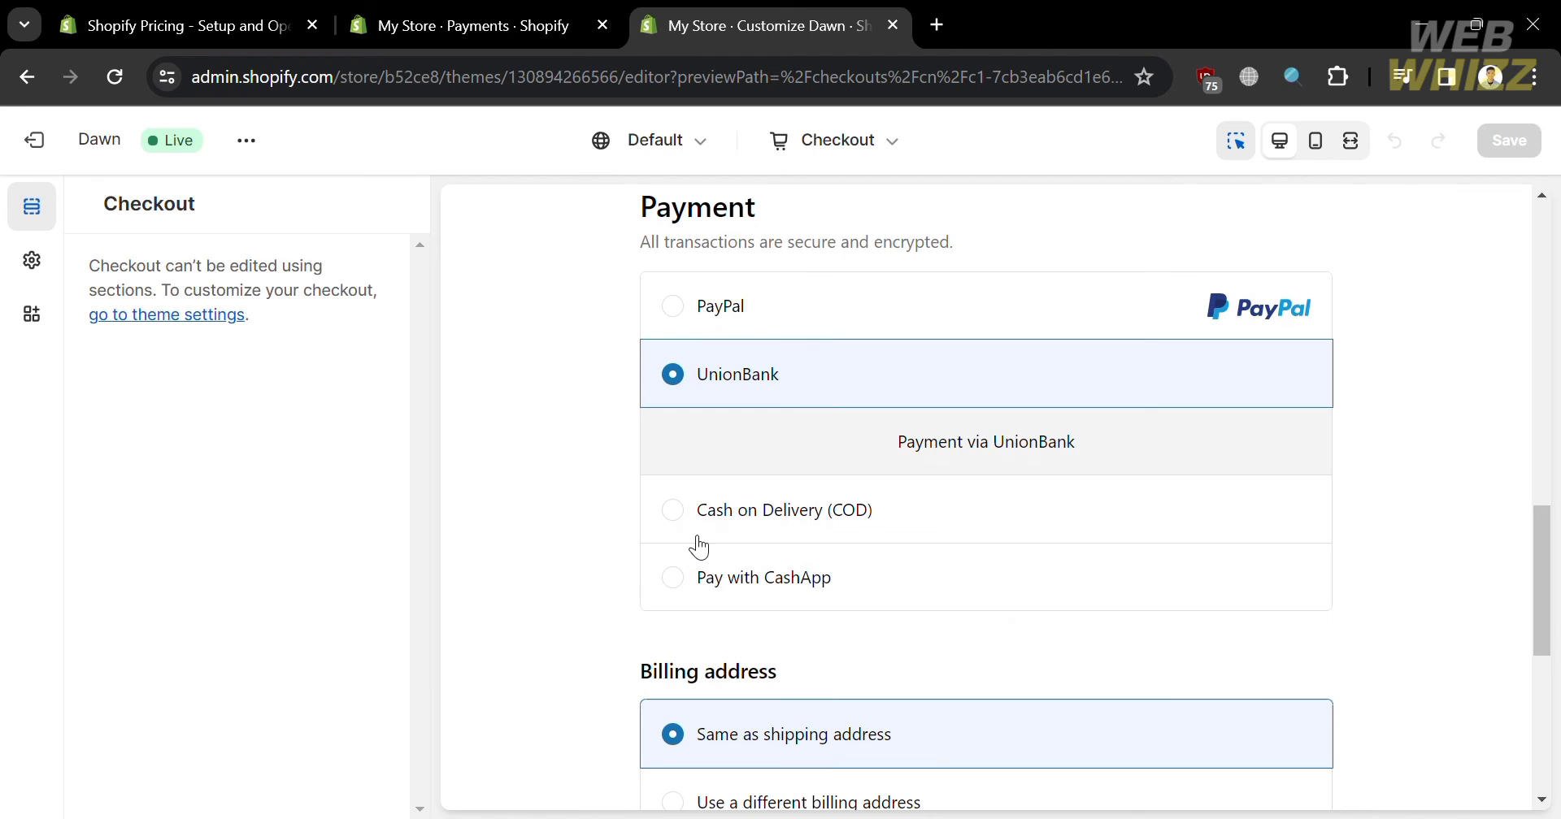
click(673, 577)
scroll(683, 590, down, 1)
scroll(676, 580, down, 3)
scroll(676, 580, up, 4)
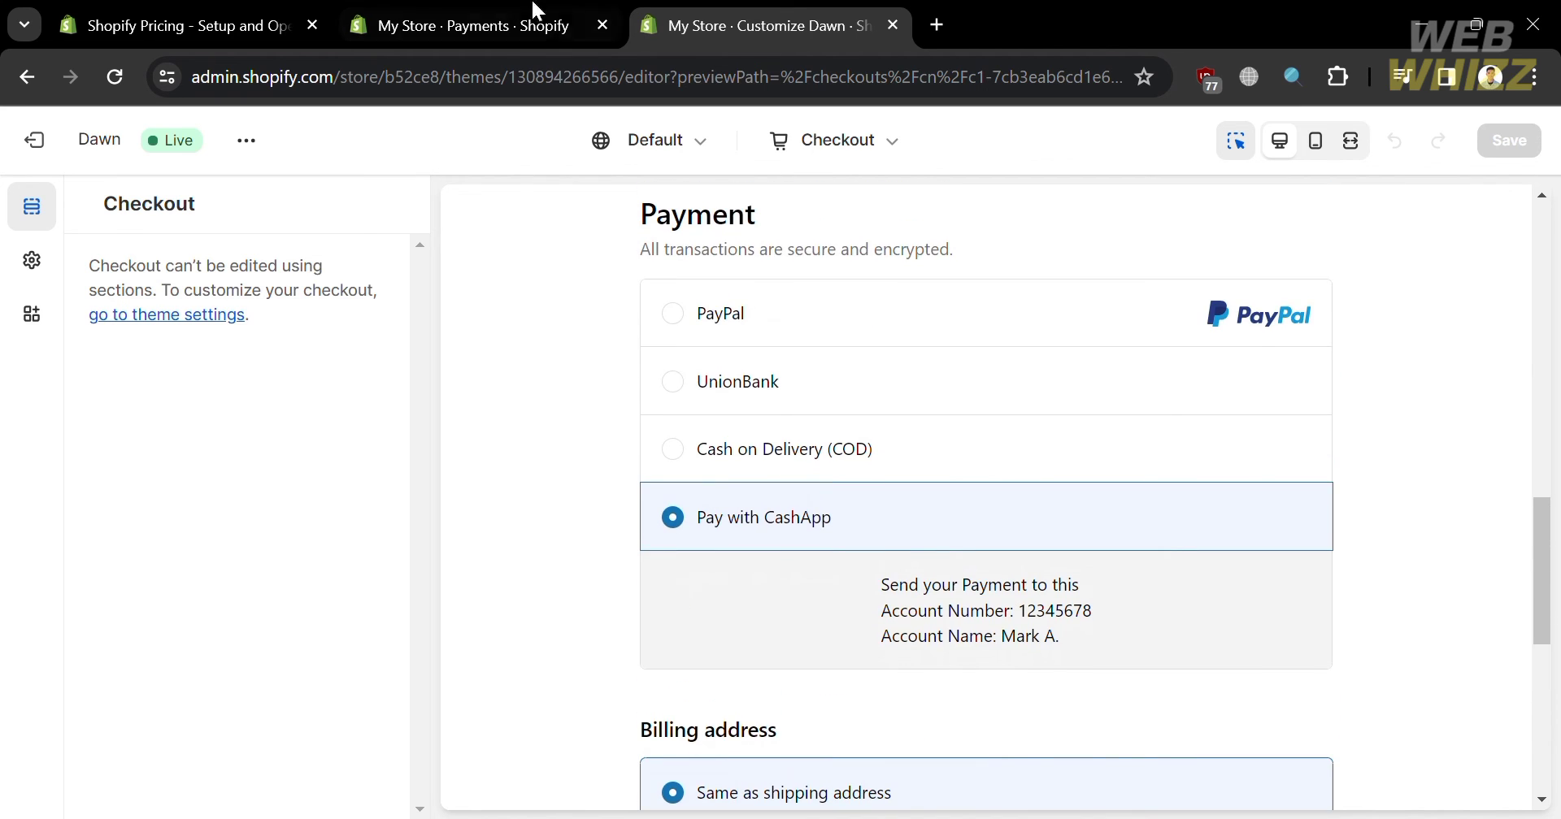
click(541, 12)
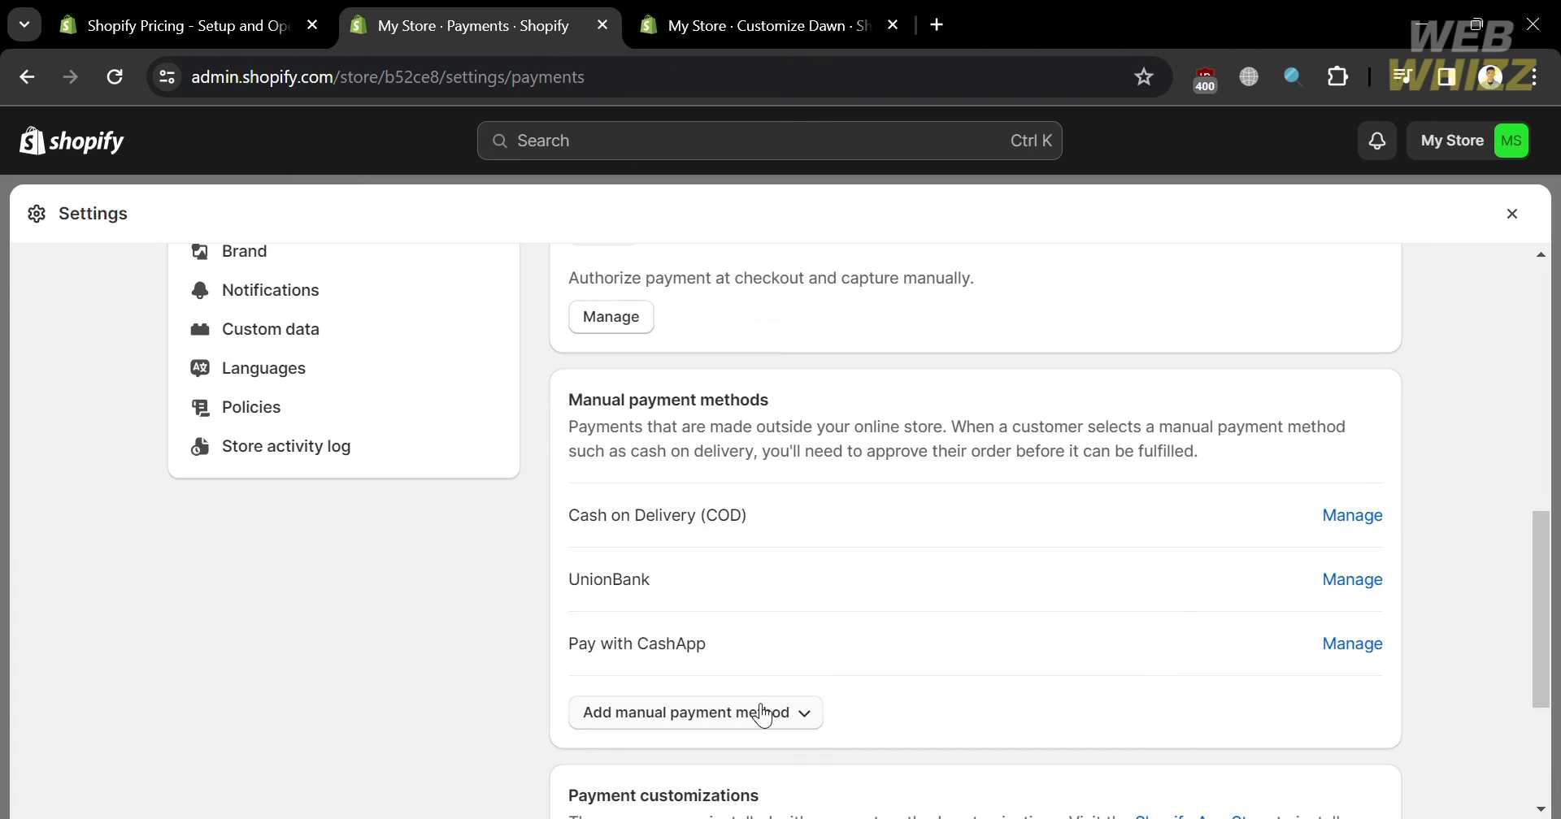
- Add Bank Deposit with 'Pay via Bank Transfer' as its additional details
click(790, 715)
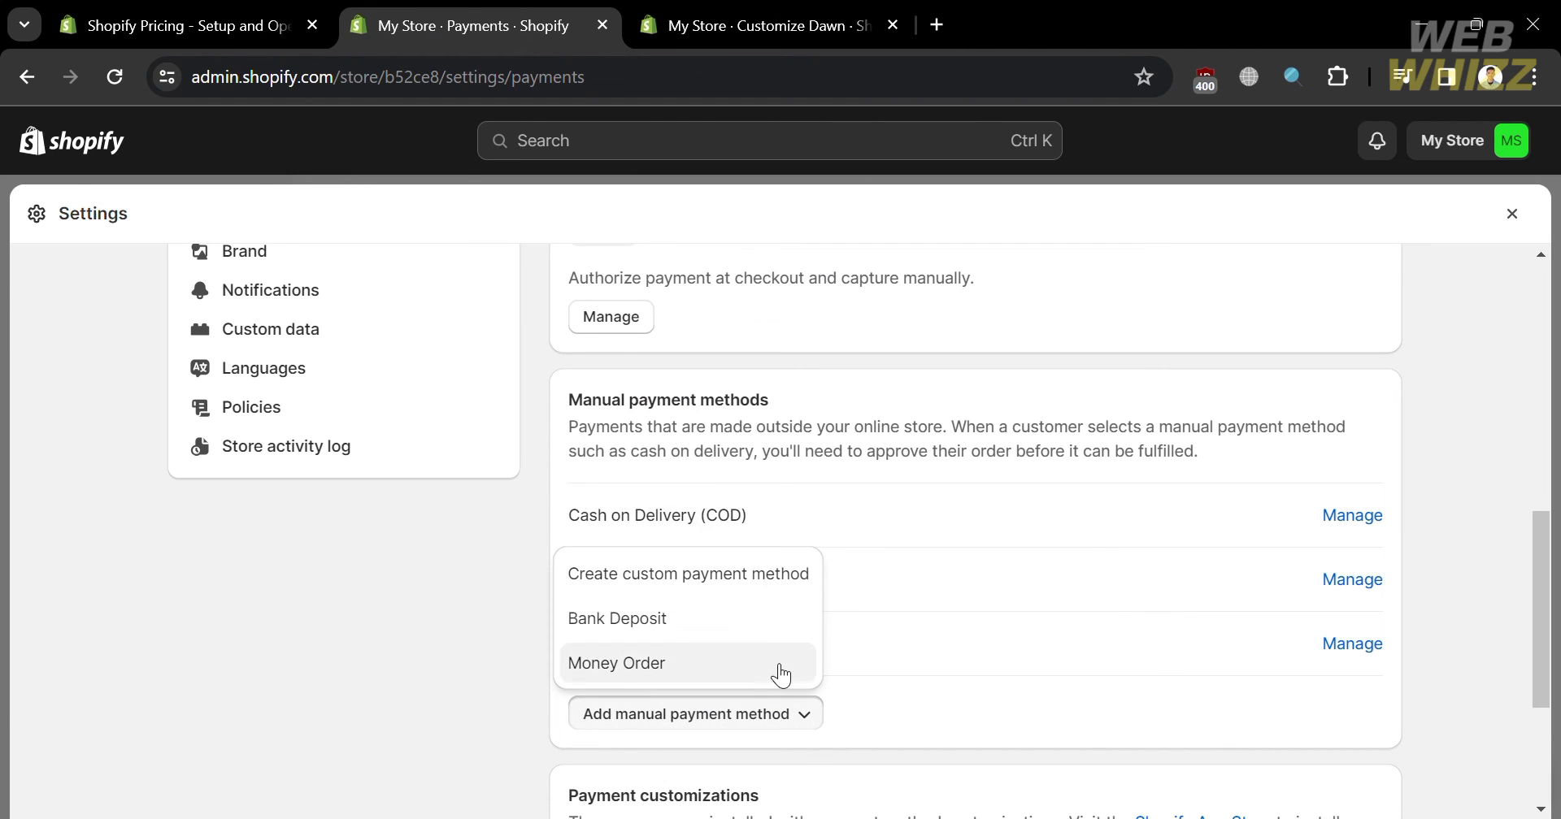
click(752, 626)
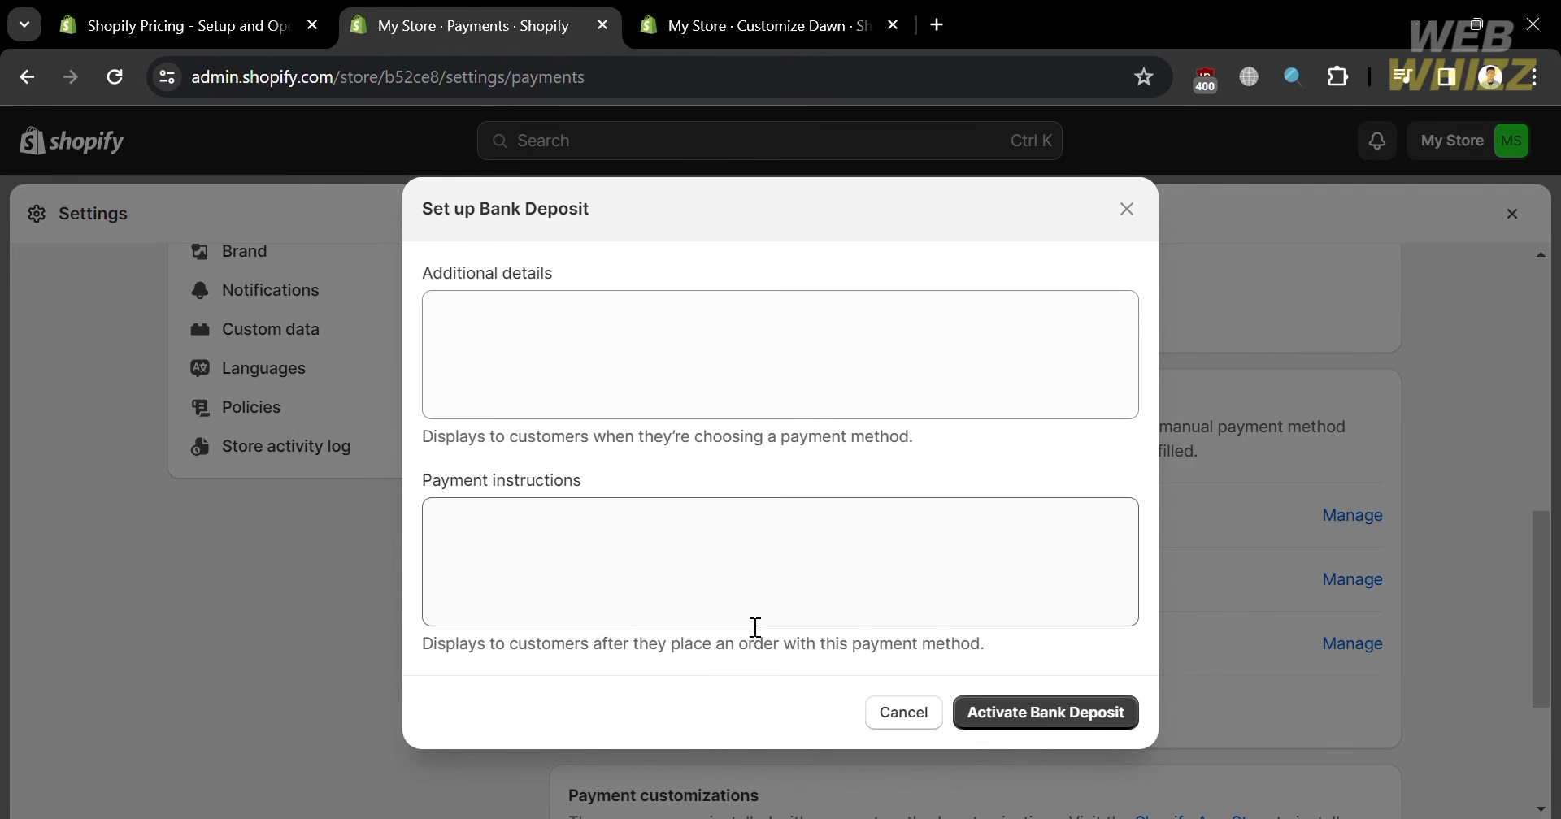
click(700, 362)
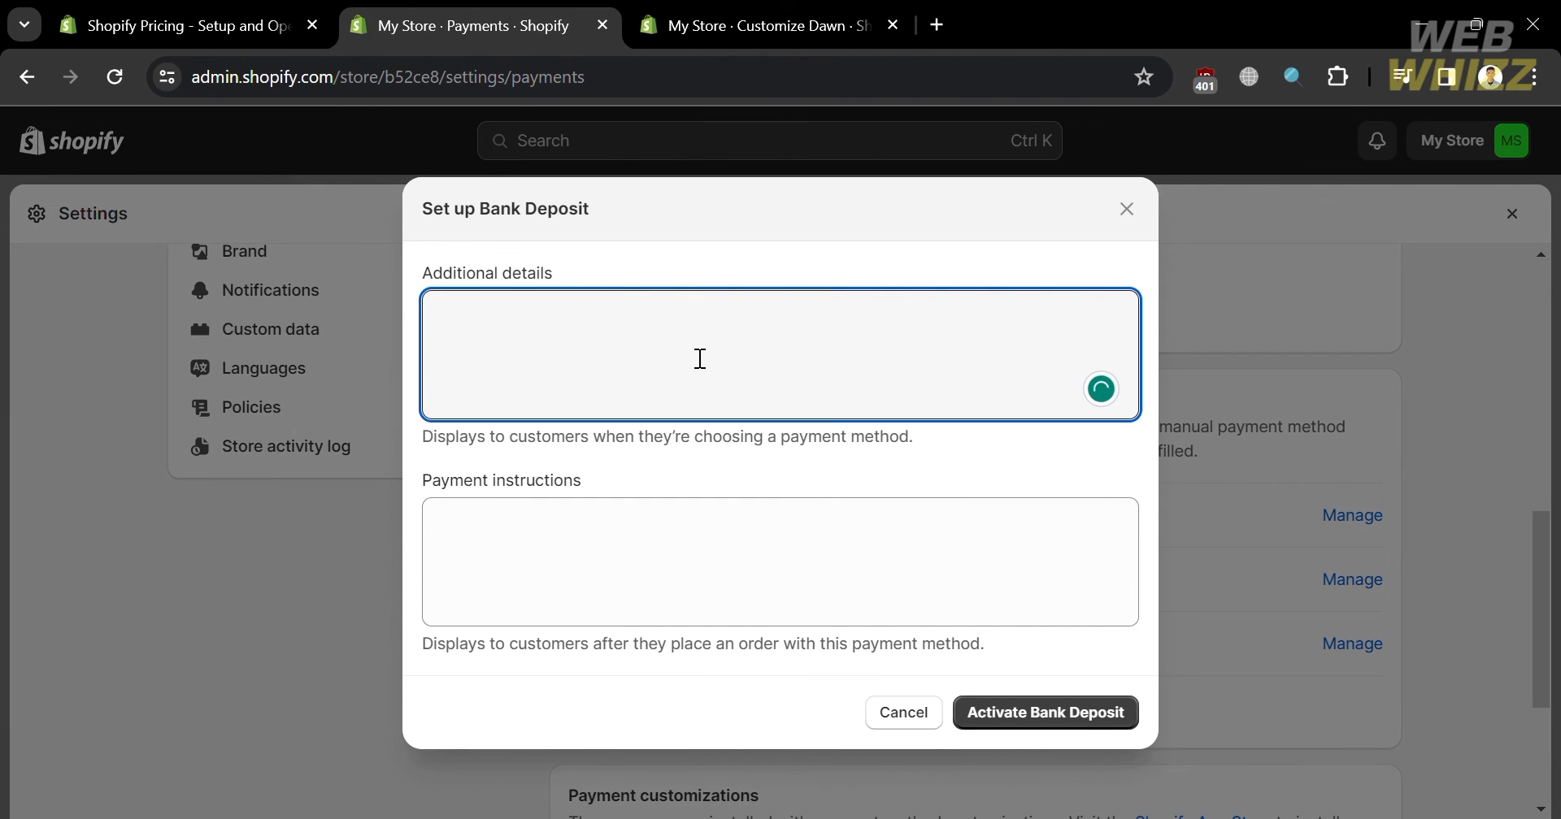
text(Ban)
key(BackSpace)
key(BackSpace)
key(BackSpace)
text(p)
key(BackSpace)
text(Pay with your Bank Acc)
key(BackSpace)
key(BackSpace)
key(BackSpace)
key(BackSpace)
key(BackSpace)
key(BackSpace)
key(BackSpace)
key(BackSpace)
key(BackSpace)
key(BackSpace)
key(BackSpace)
key(BackSpace)
key(BackSpace)
key(BackSpace)
key(BackSpace)
key(BackSpace)
key(BackSpace)
key(BackSpace)
key(BackSpace)
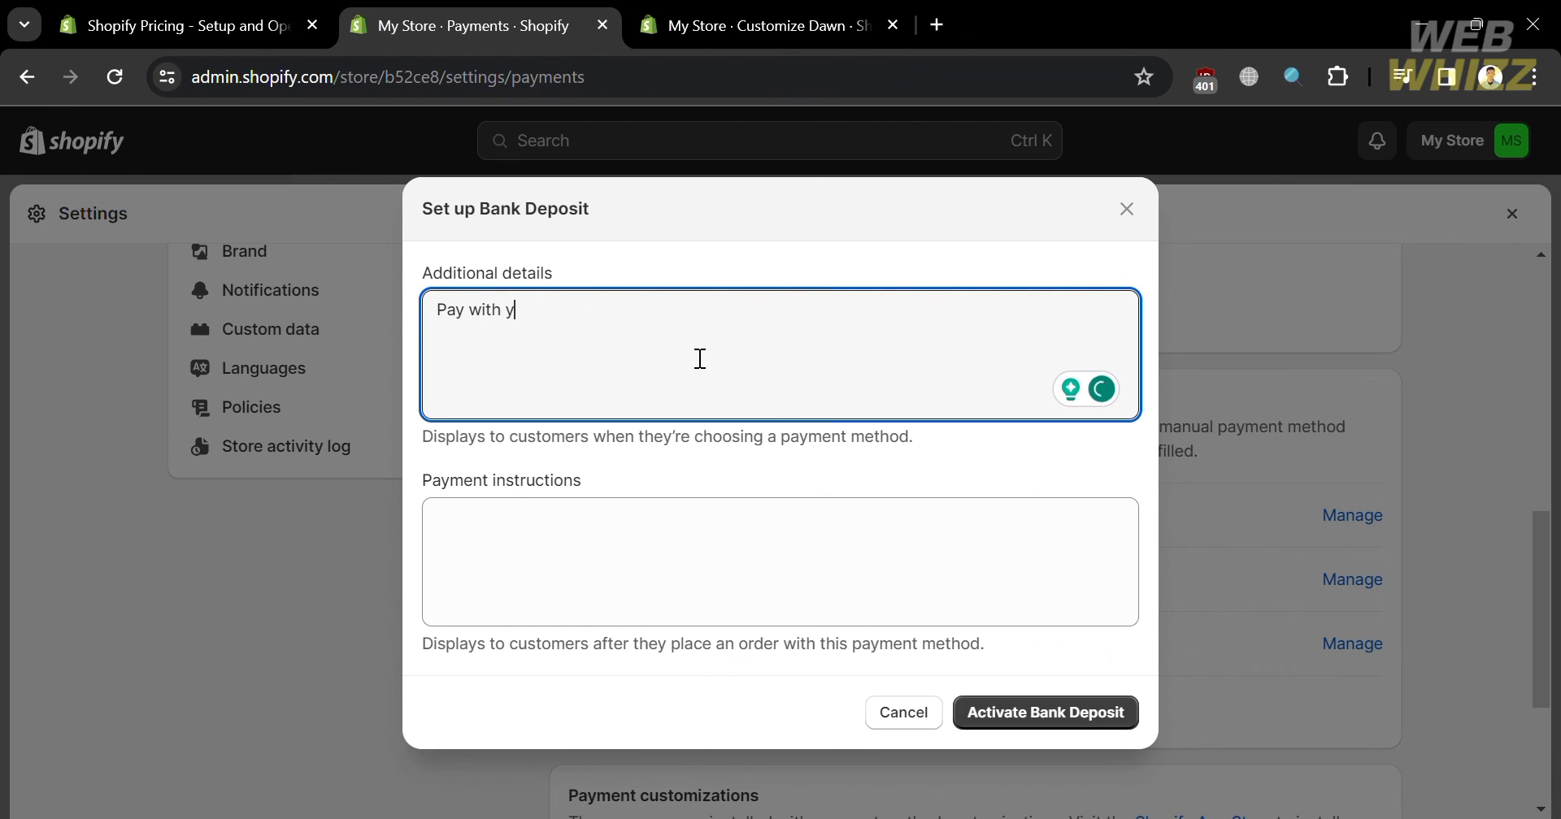
text(via )
text(Bak)
text(nk Trans)
text(fer)
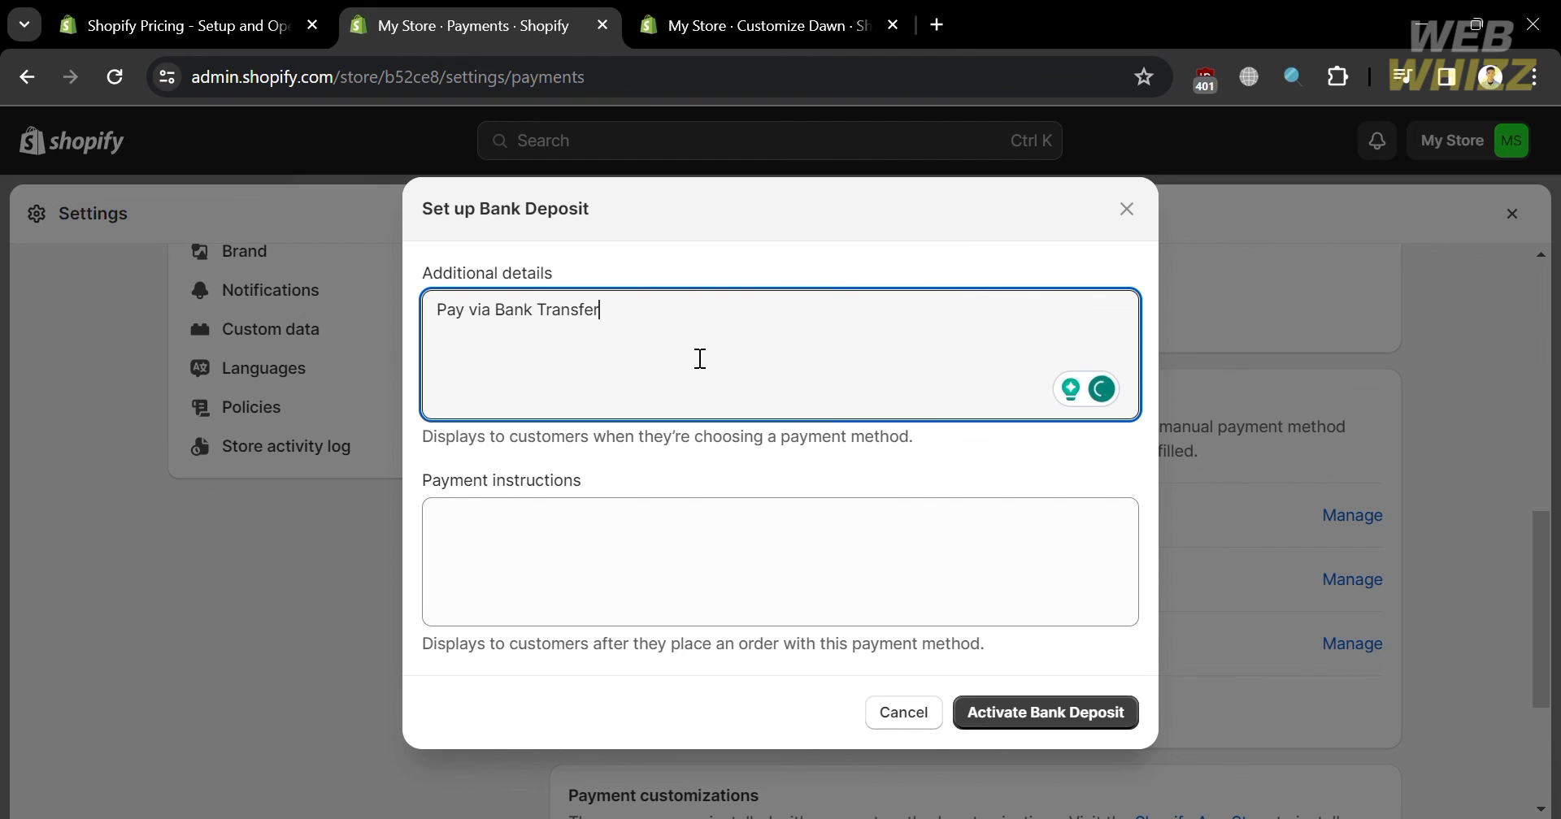
- Write payment instructions with the account number and account name, then activate Bank Deposit
drag(669, 320, 446, 321)
key(ctrl+c)
click(602, 536)
key(ctrl+v)
key(Return)
text(Account Name: Mar)
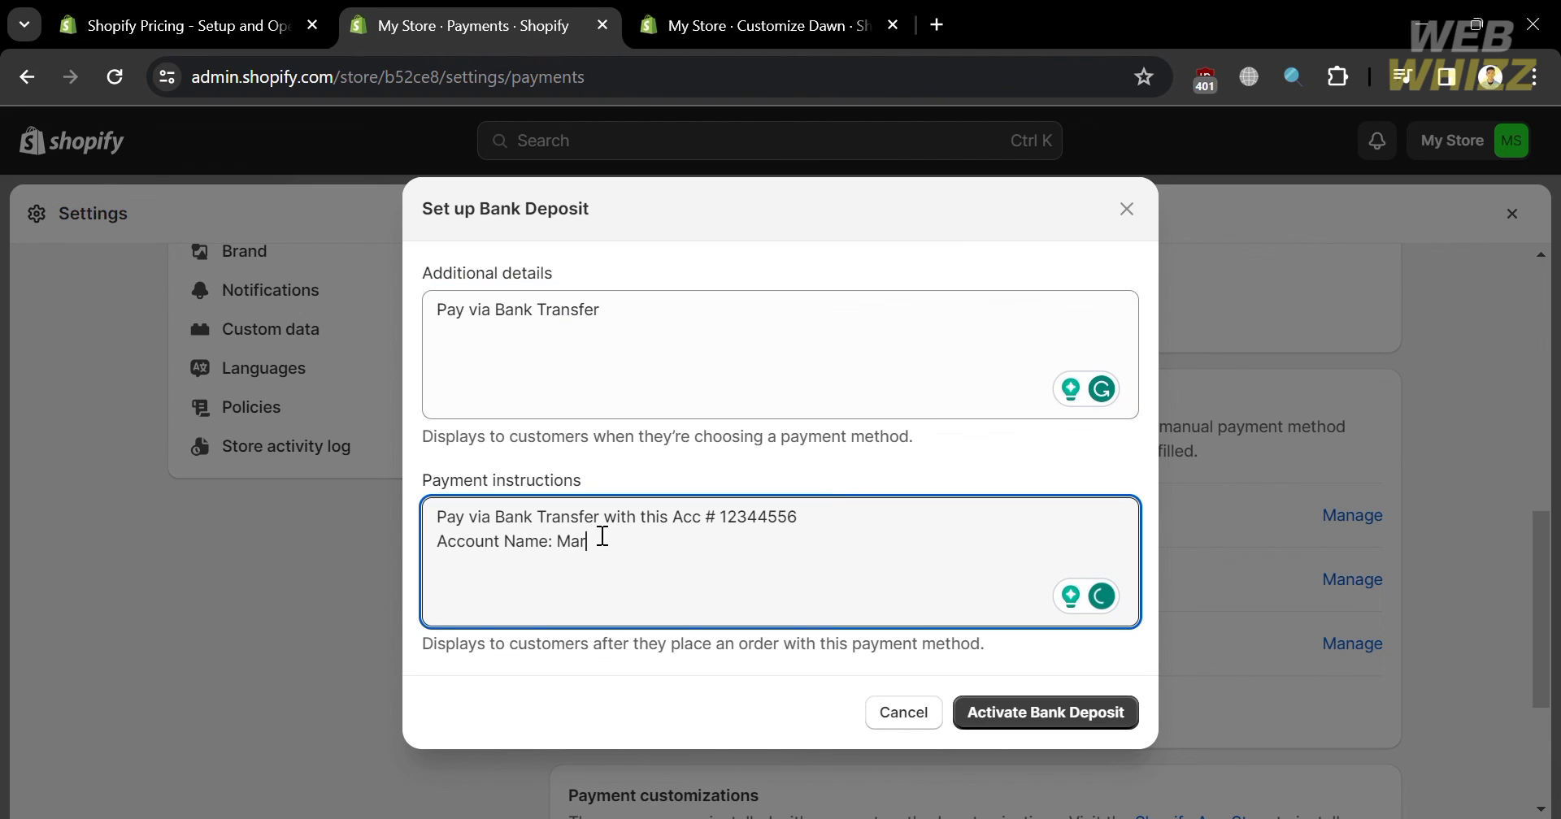
text(k A)
click(687, 524)
key(Return)
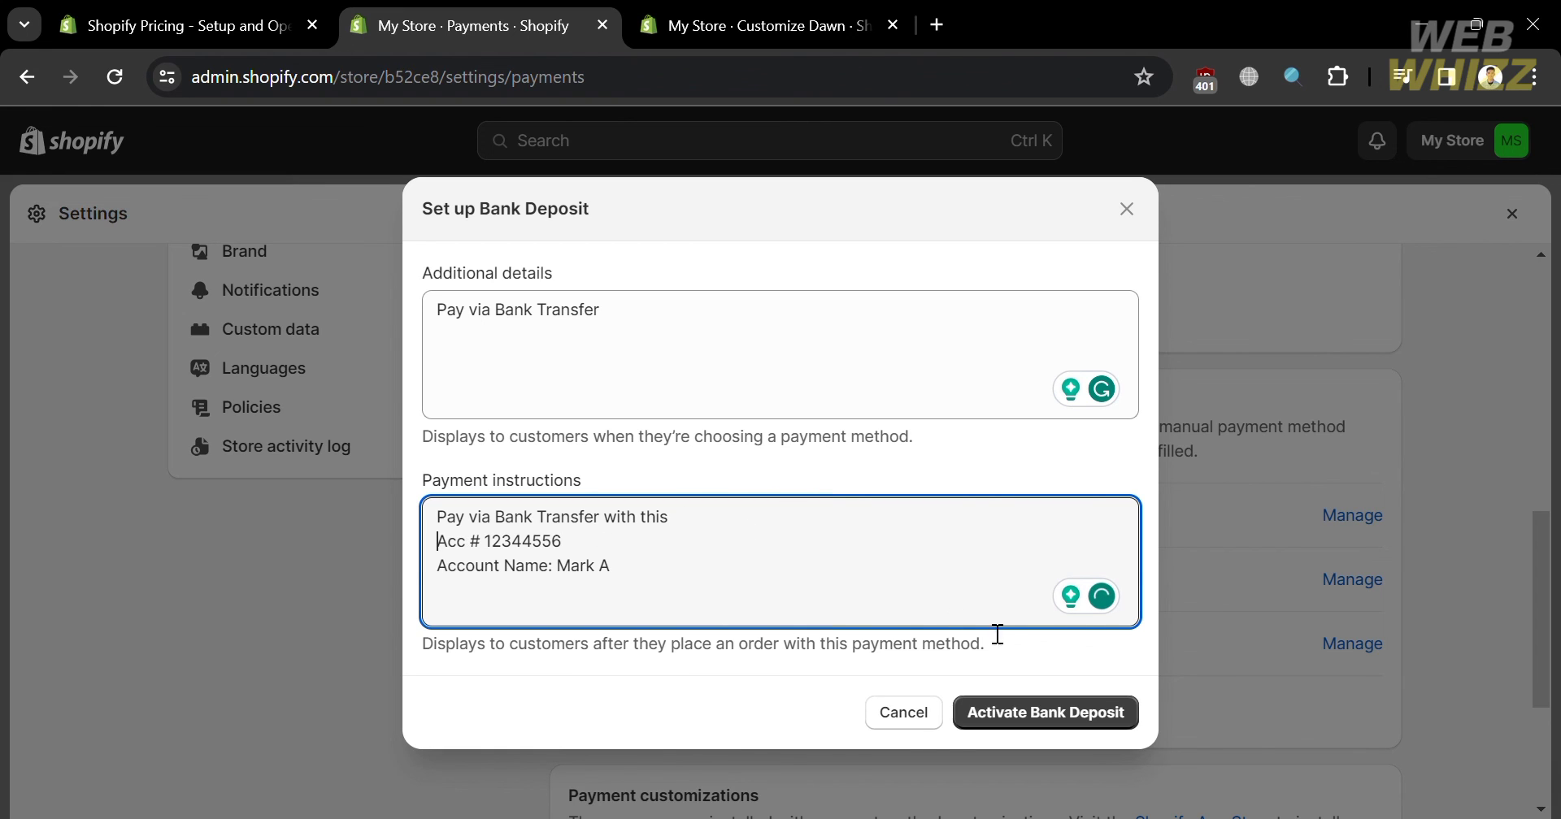
click(1081, 725)
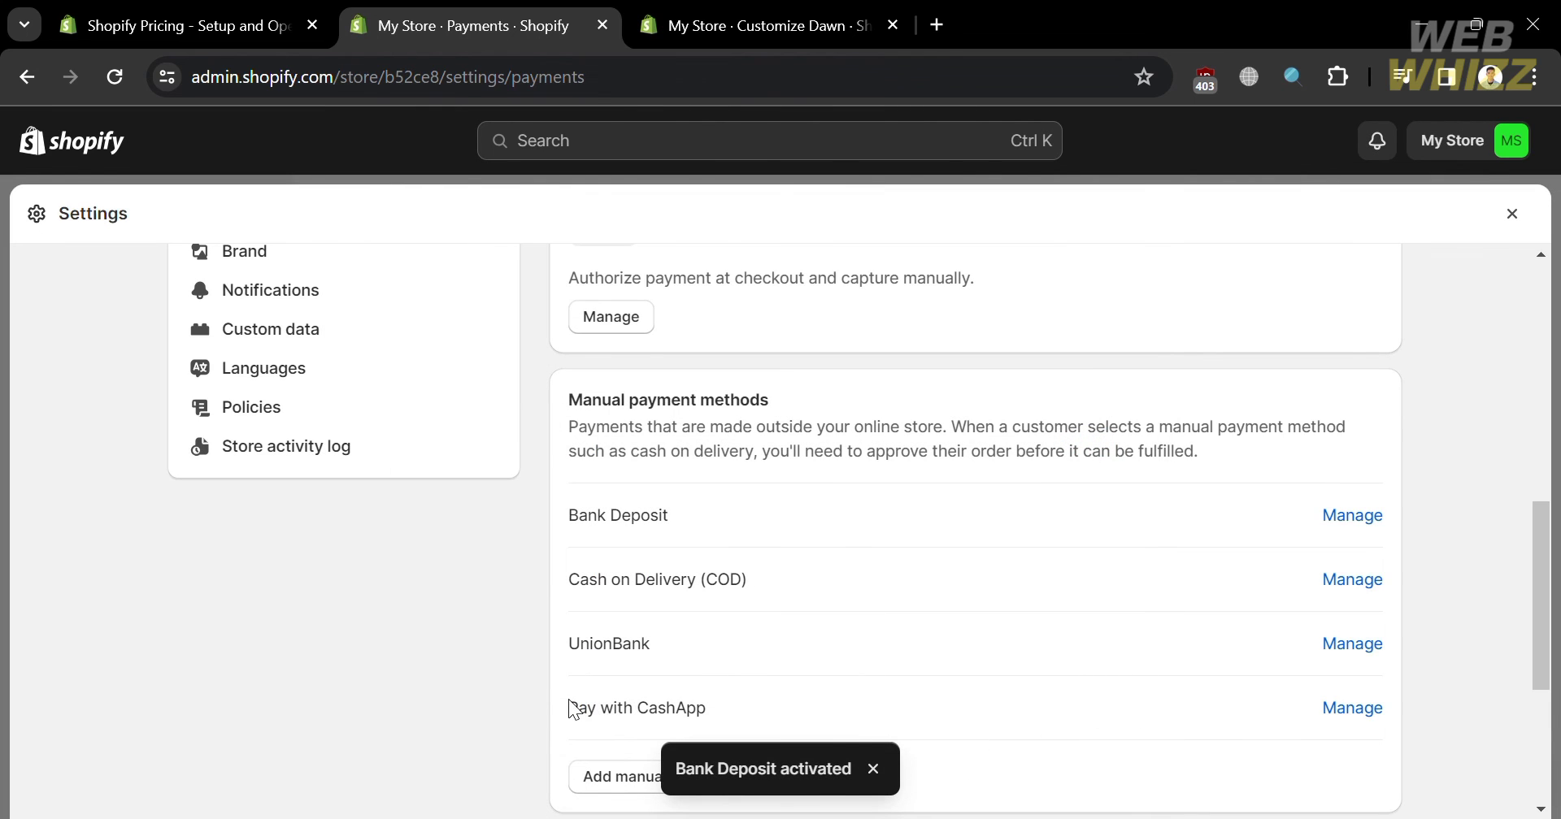
scroll(568, 701, down, 3)
scroll(700, 482, up, 2)
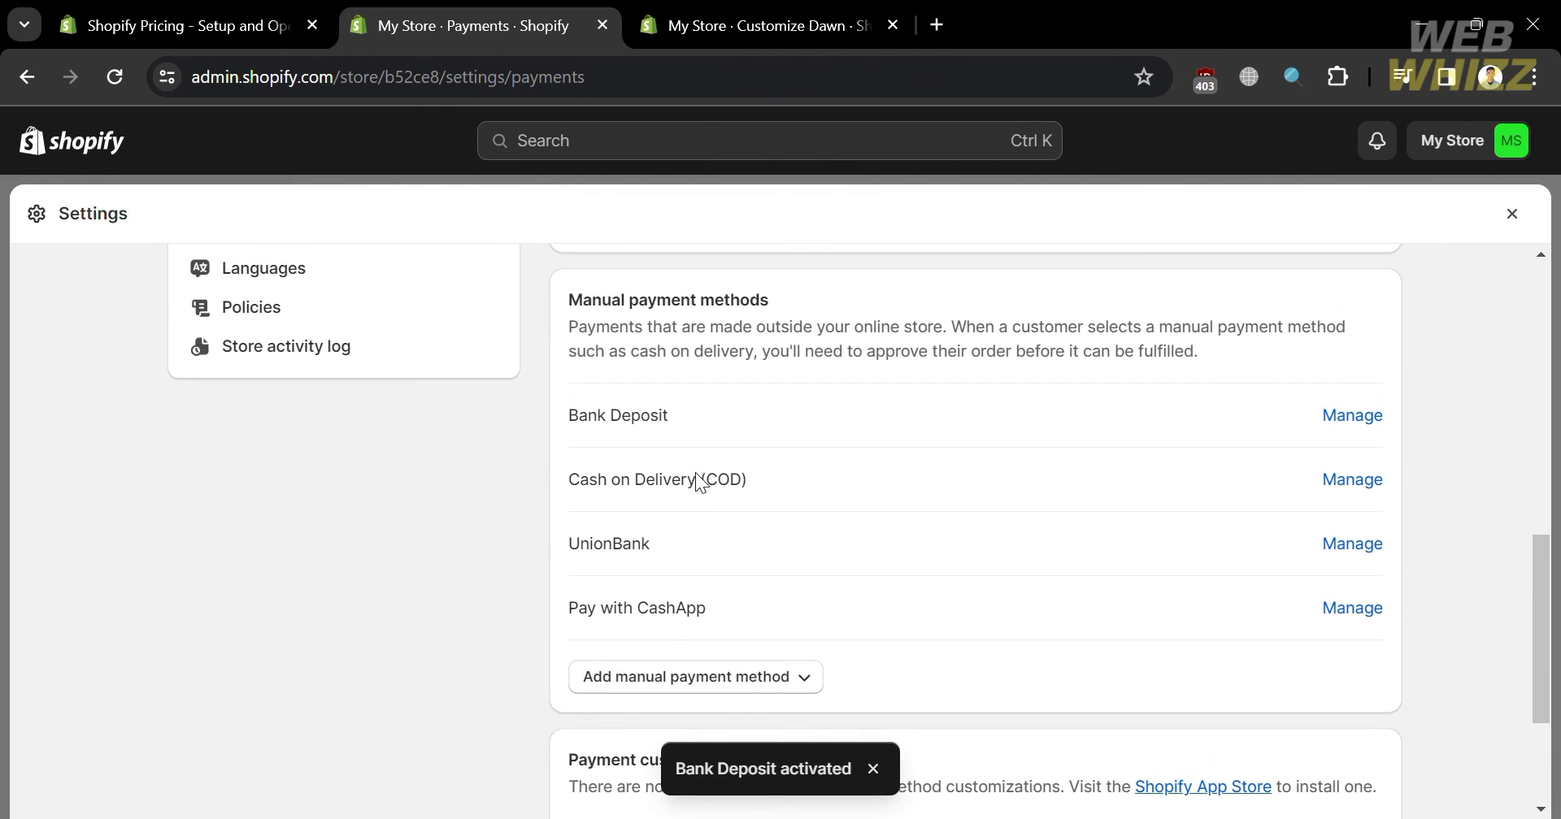
- Reload the Dawn checkout preview and select the new Bank Deposit payment option
click(695, 11)
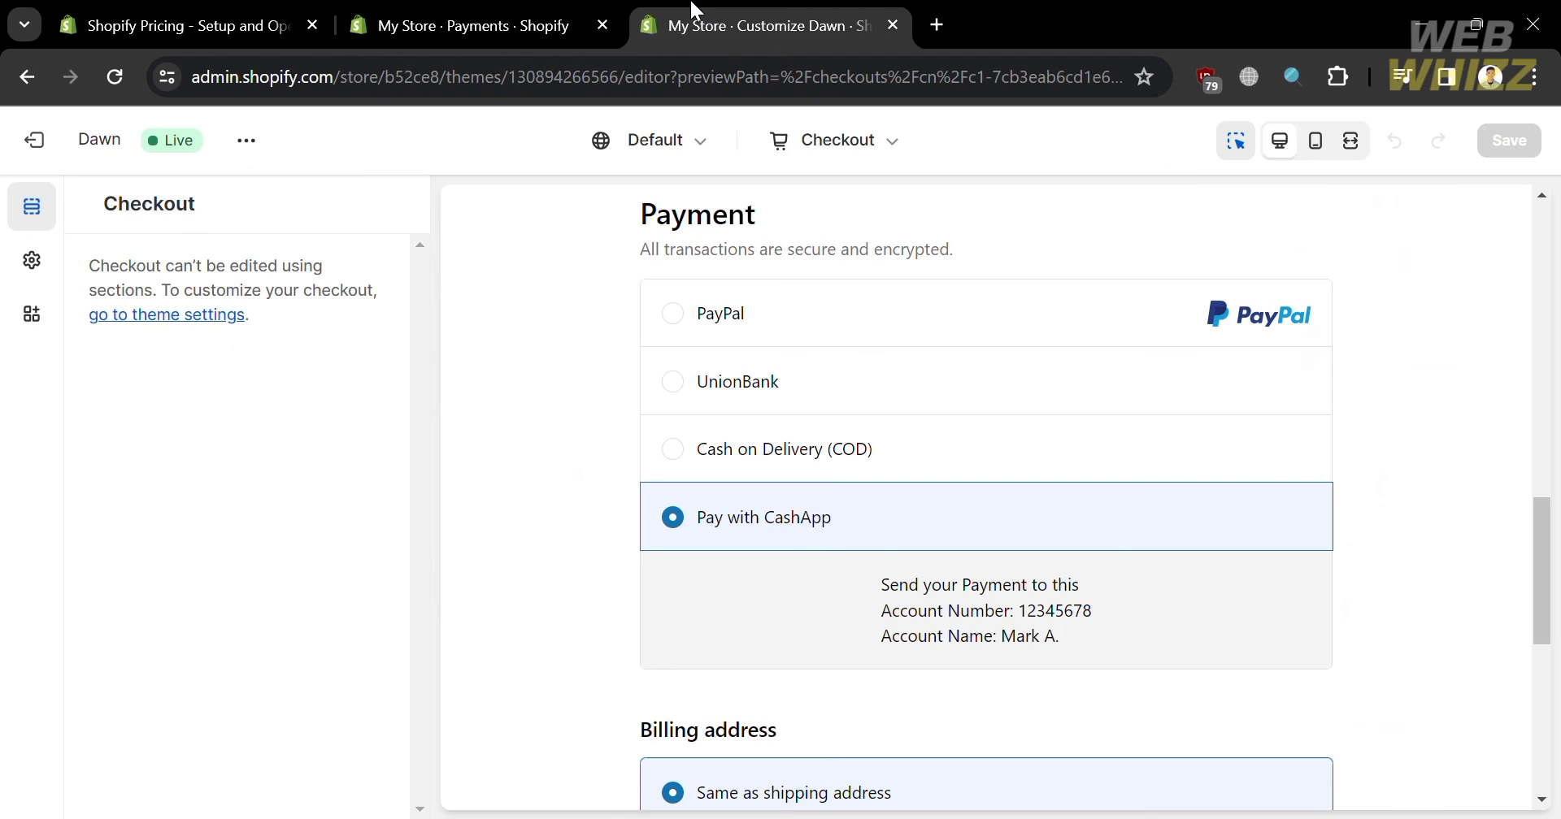
click(121, 77)
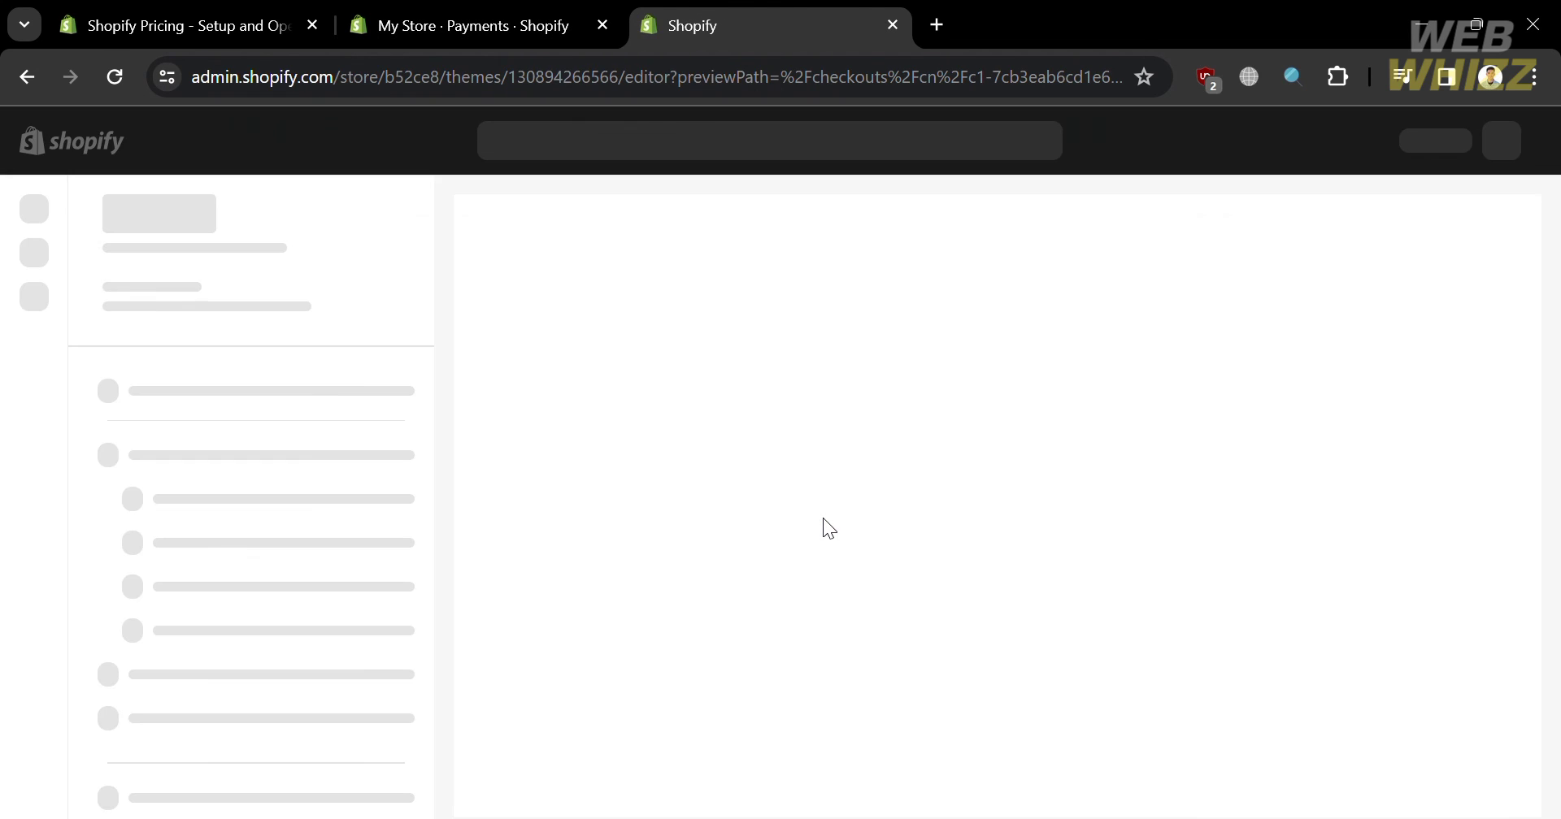
scroll(823, 519, down, 10)
scroll(826, 528, up, 5)
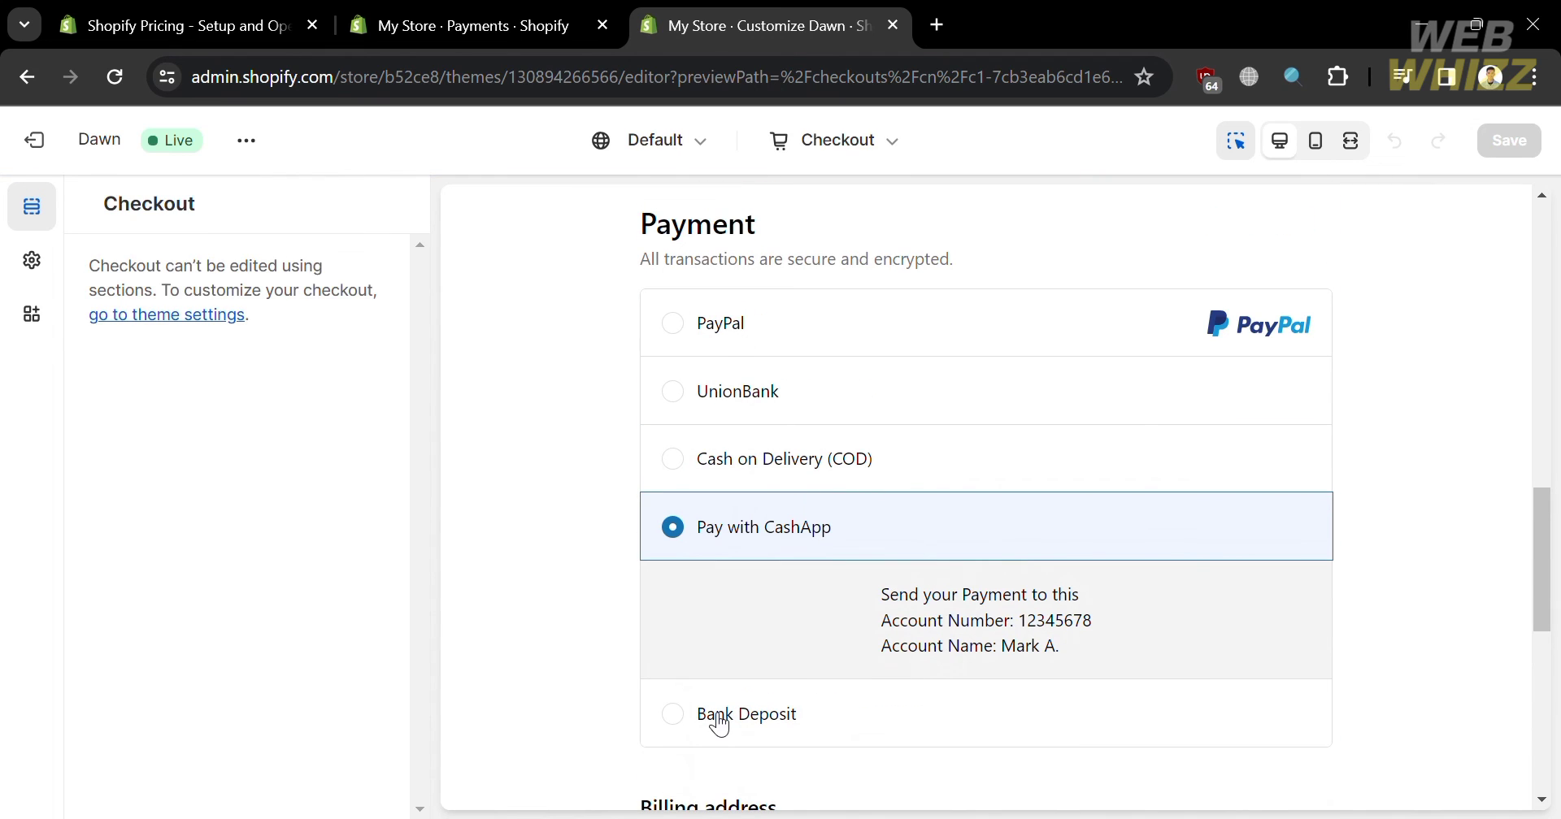
click(688, 728)
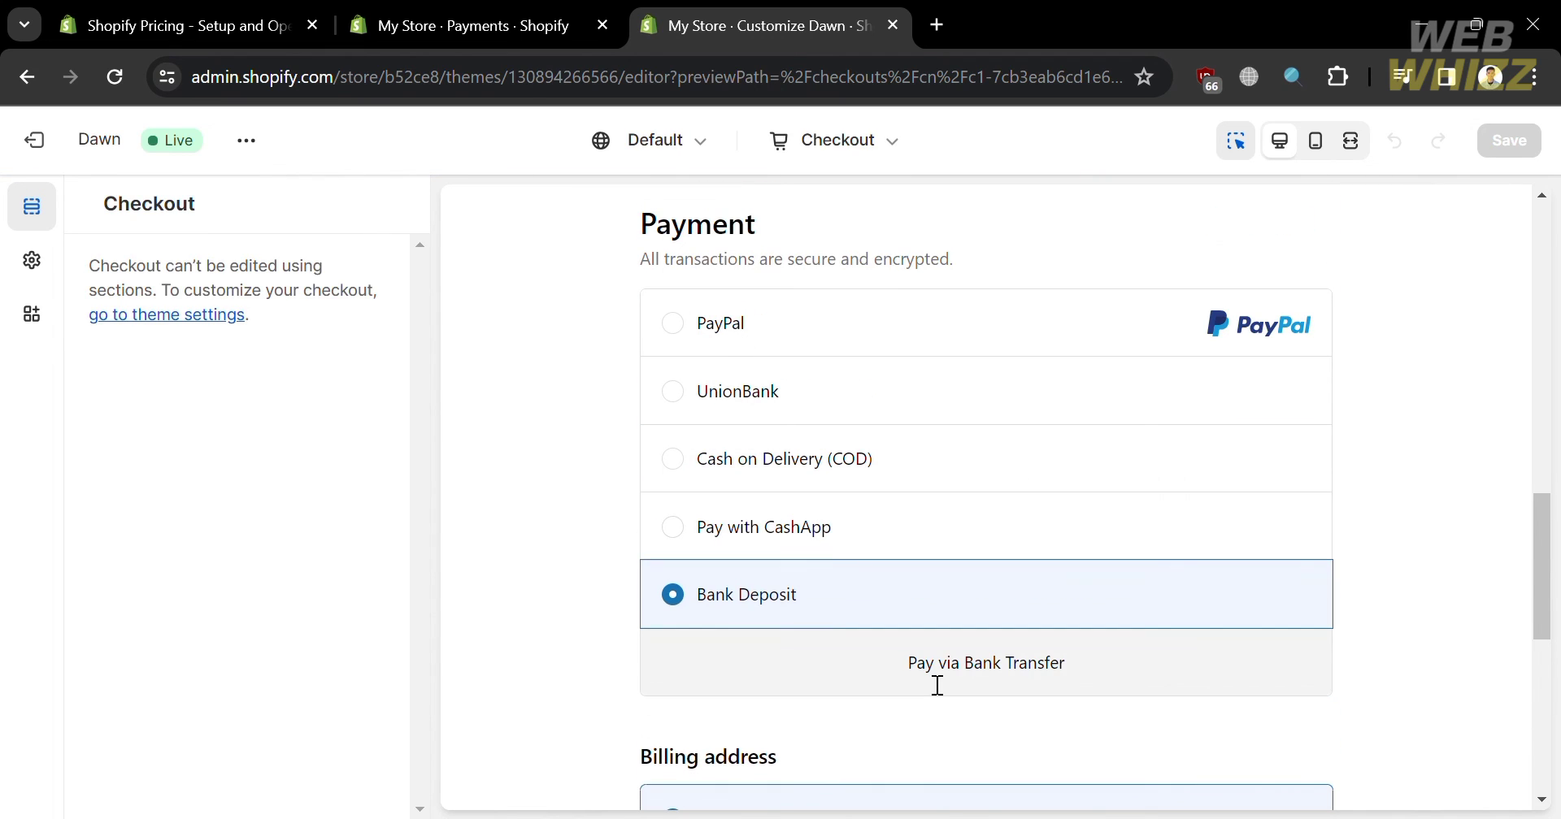